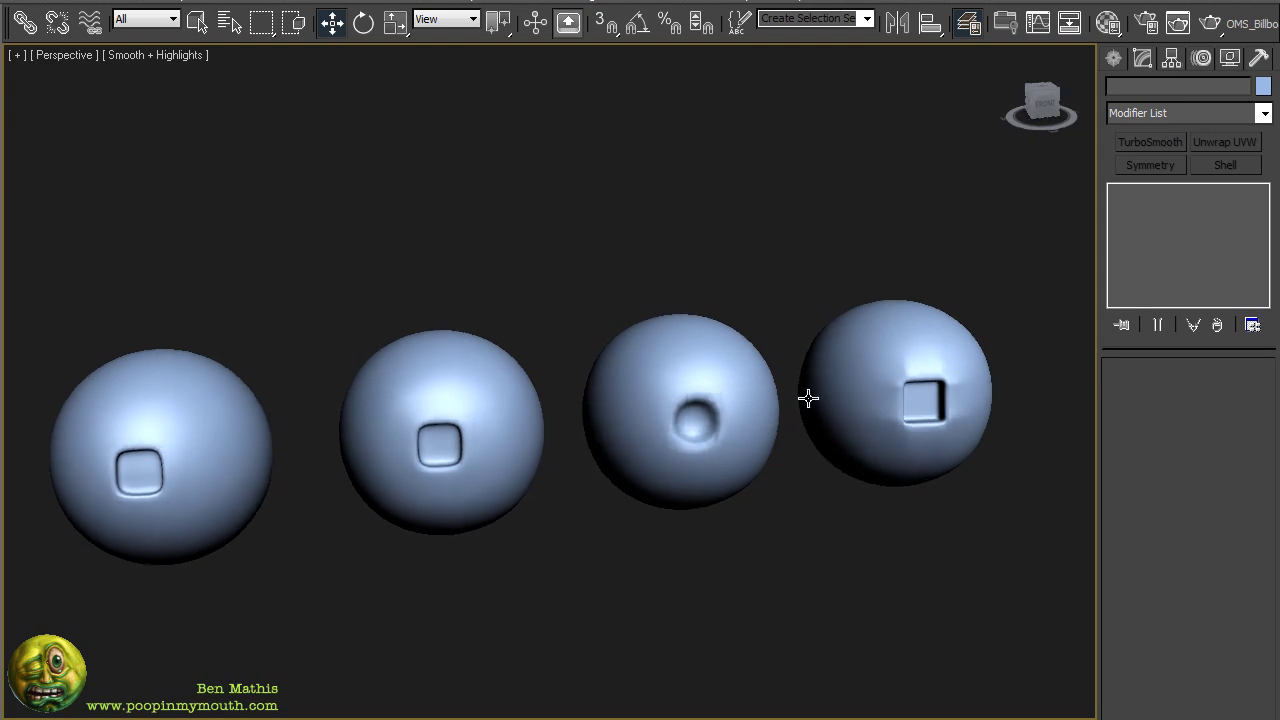
Select the sphere with the round dent and go to its Editable Poly level.
{"action": "middle_click_drag", "start_coordinate": [808, 406], "coordinate": [675, 412]}
{"action": "scroll", "coordinate": [800, 428], "scroll_direction": "up", "scroll_amount": 3}
{"action": "left_click", "coordinate": [624, 368]}
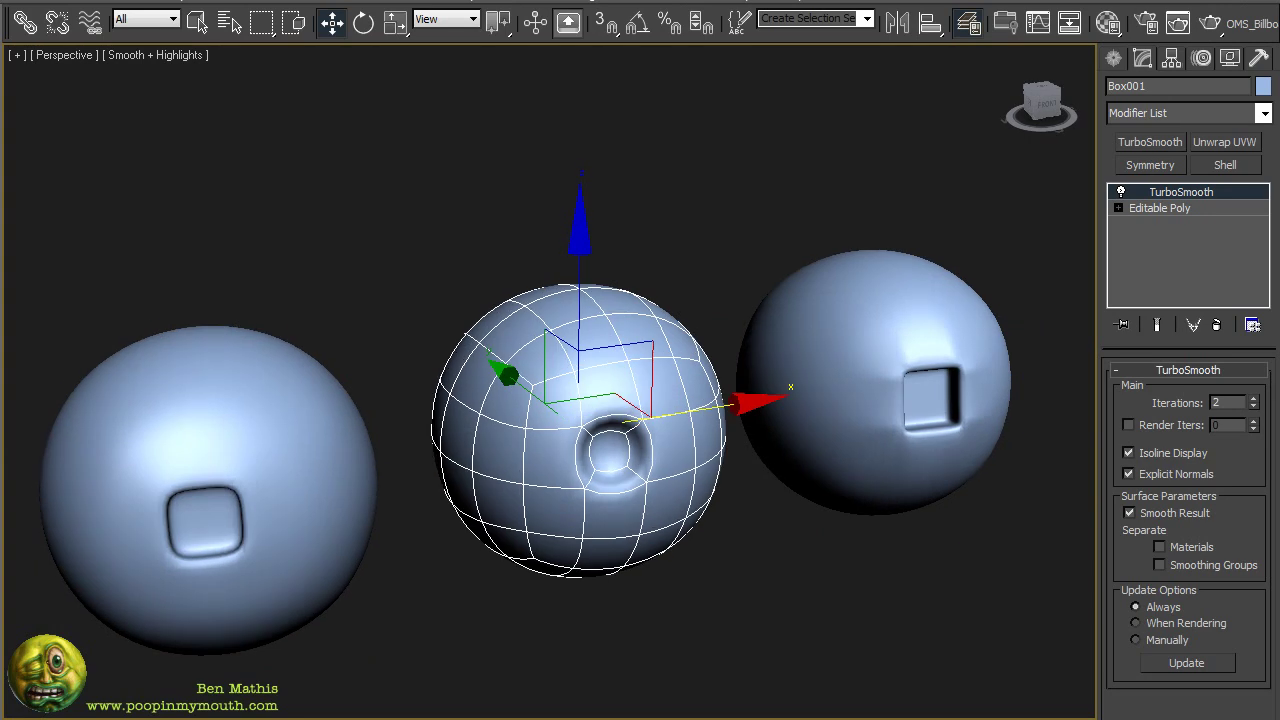
{"action": "left_click", "coordinate": [1200, 209]}
{"action": "middle_click_drag", "start_coordinate": [554, 436], "coordinate": [566, 460]}
{"action": "scroll", "coordinate": [574, 465], "scroll_direction": "up", "scroll_amount": 3}
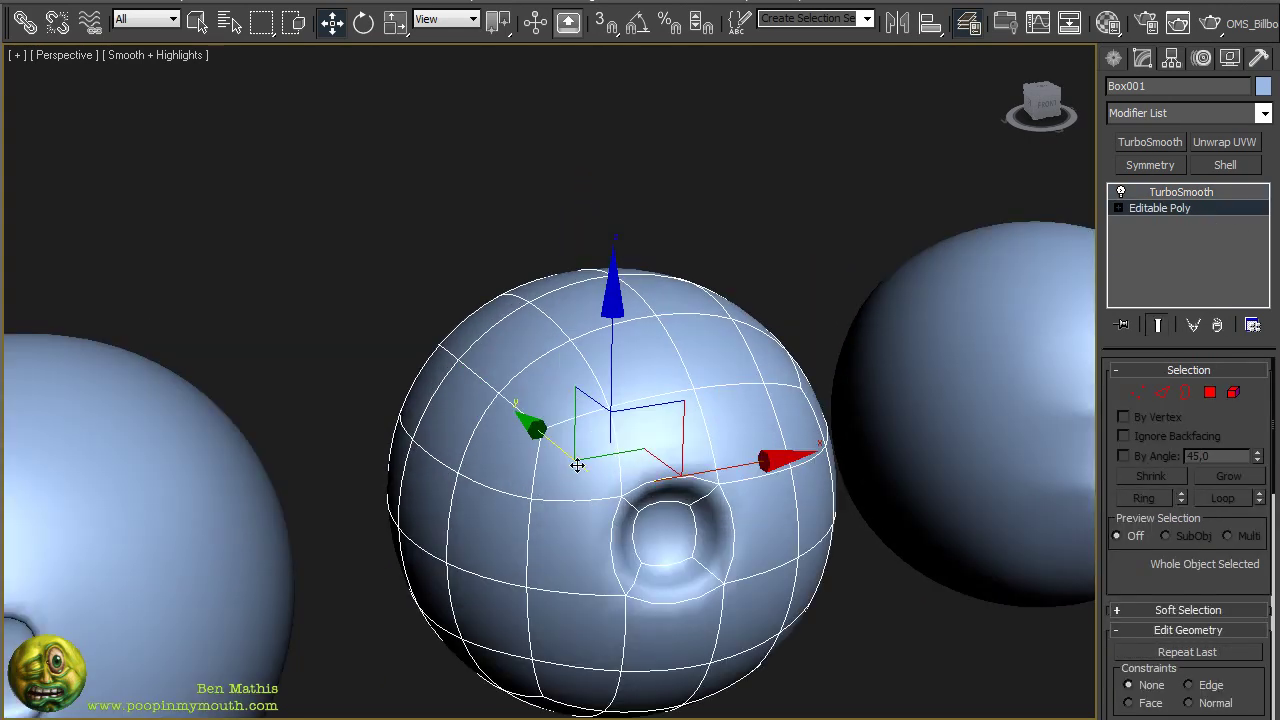
Examine the unsmoothed base mesh around the round dent, then restore the TurboSmooth result.
{"action": "scroll", "coordinate": [573, 460], "scroll_direction": "down", "scroll_amount": 3}
{"action": "key", "text": "ctrl+q"}
{"action": "mouse_move", "coordinate": [645, 468]}
{"action": "middle_mouse_down", "text": "alt"}
{"action": "mouse_move", "coordinate": [699, 491]}
{"action": "mouse_move", "coordinate": [623, 361]}
{"action": "mouse_move", "coordinate": [634, 283]}
{"action": "mouse_move", "coordinate": [634, 420]}
{"action": "mouse_move", "coordinate": [689, 510]}
{"action": "mouse_move", "coordinate": [634, 400]}
{"action": "mouse_move", "coordinate": [643, 371]}
{"action": "mouse_move", "coordinate": [654, 491]}
{"action": "middle_mouse_up", "text": "alt"}
{"action": "scroll", "coordinate": [699, 491], "scroll_direction": "up", "scroll_amount": 2}
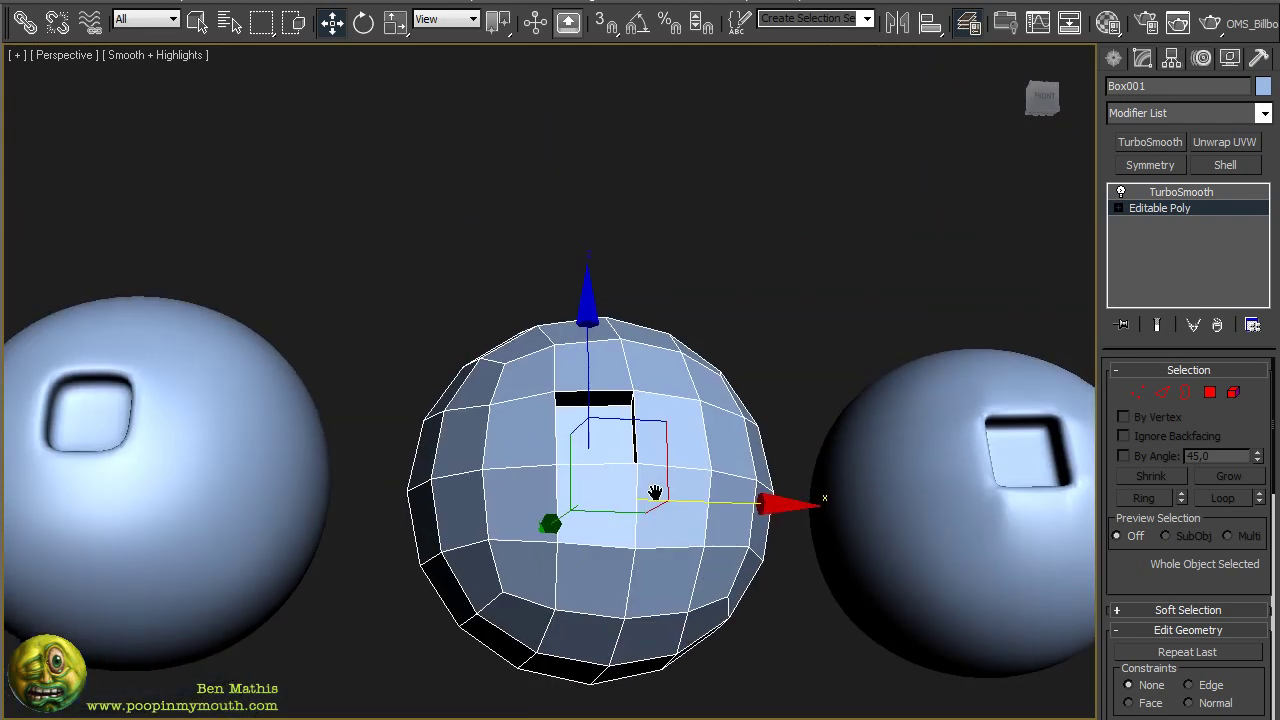
{"action": "scroll", "coordinate": [699, 457], "scroll_direction": "up", "scroll_amount": 5}
{"action": "scroll", "coordinate": [696, 424], "scroll_direction": "down", "scroll_amount": 3}
{"action": "middle_click_drag", "start_coordinate": [694, 531], "coordinate": [774, 427], "text": "alt"}
{"action": "key", "text": "ctrl+q"}
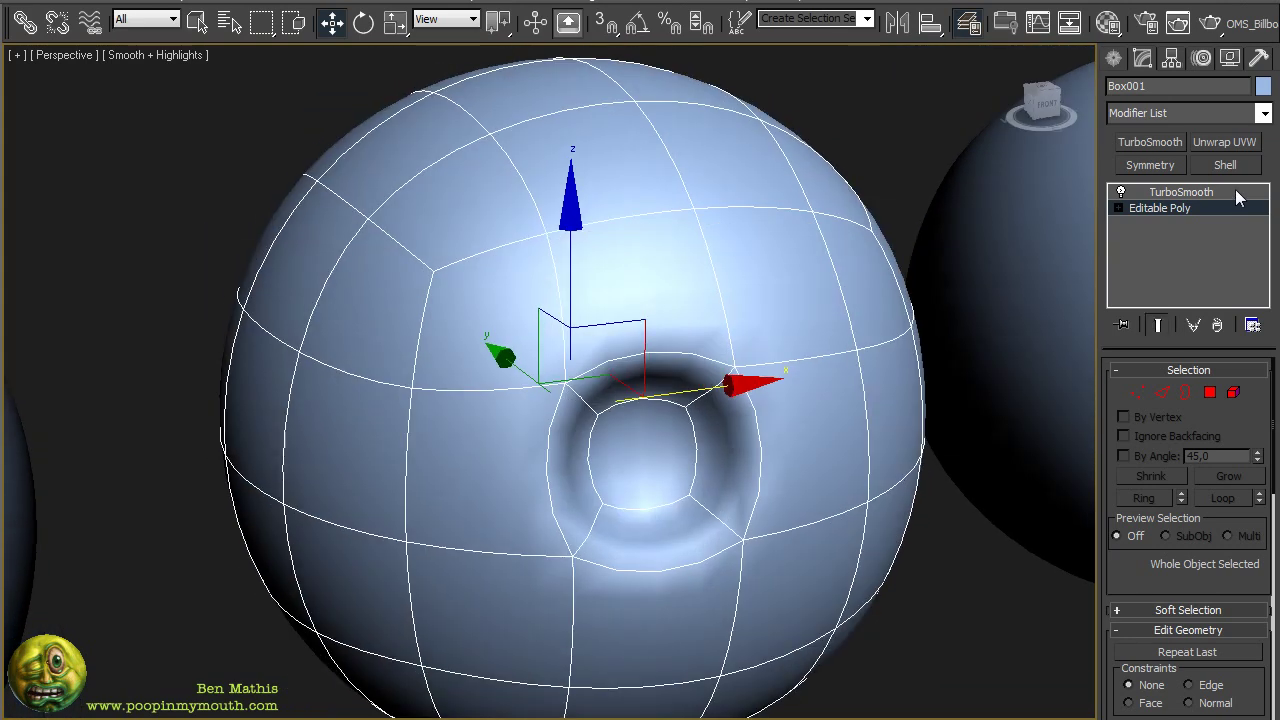
View the full subdivided wireframe of the round-dent sphere by disabling TurboSmooth's Isoline Display, then re-enable it.
{"action": "left_click", "coordinate": [1228, 193]}
{"action": "left_click", "coordinate": [1176, 453]}
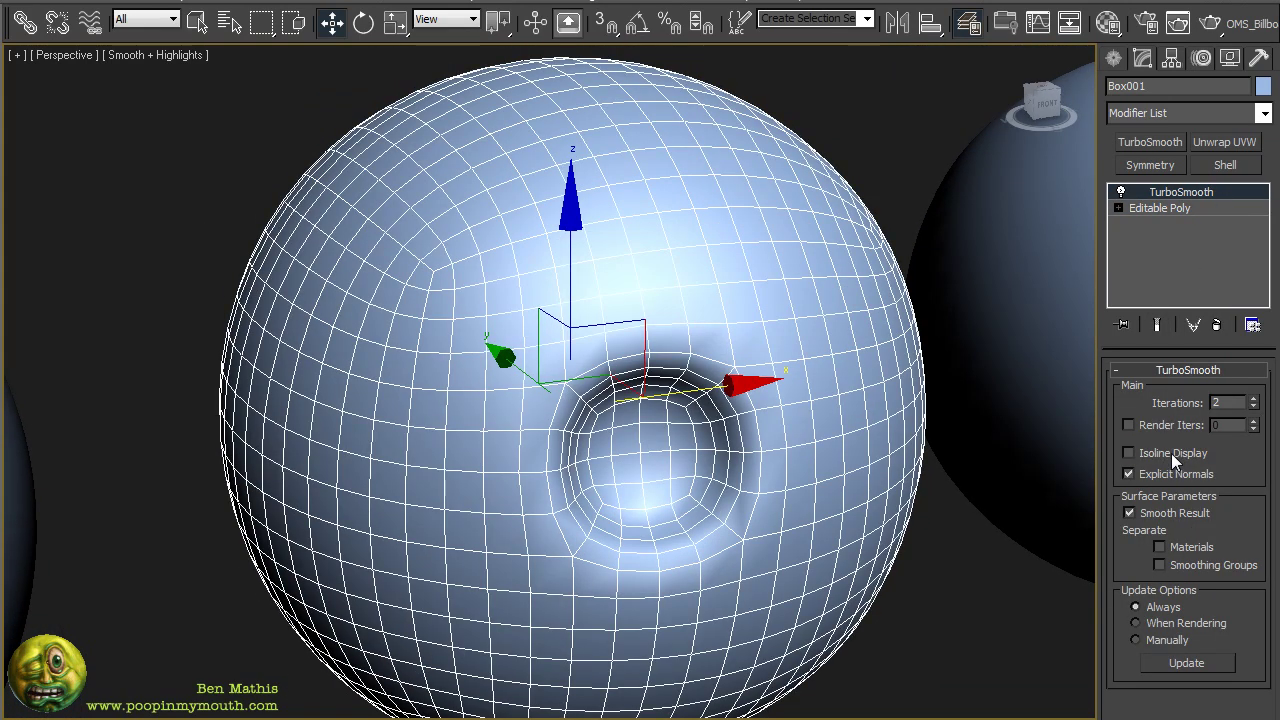
{"action": "left_click", "coordinate": [1171, 453]}
{"action": "middle_click_drag", "start_coordinate": [900, 440], "coordinate": [760, 442], "text": "alt"}
{"action": "key", "text": "ctrl+d"}
{"action": "left_click", "coordinate": [760, 442]}
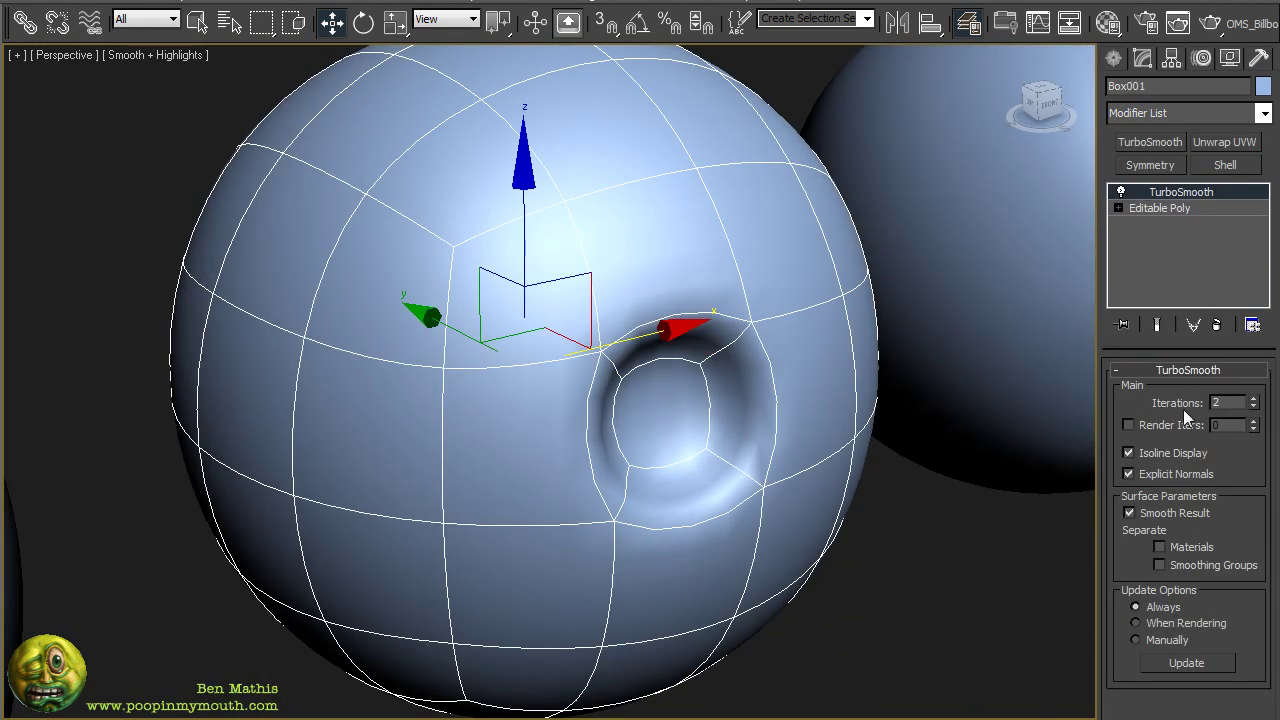
Increase the TurboSmooth iterations on the round-dent sphere and check its deselected surface shading.
{"action": "left_click", "coordinate": [1253, 400]}
{"action": "left_click", "coordinate": [964, 578]}
{"action": "middle_click_drag", "start_coordinate": [964, 578], "coordinate": [843, 472], "text": "alt"}
{"action": "scroll", "coordinate": [848, 443], "scroll_direction": "down", "scroll_amount": 4}
{"action": "mouse_move", "coordinate": [765, 412]}
{"action": "middle_mouse_down", "text": "alt"}
{"action": "mouse_move", "coordinate": [763, 447]}
{"action": "mouse_move", "coordinate": [786, 398]}
{"action": "mouse_move", "coordinate": [776, 417]}
{"action": "mouse_move", "coordinate": [686, 423]}
{"action": "mouse_move", "coordinate": [760, 395]}
{"action": "mouse_move", "coordinate": [745, 397]}
{"action": "middle_mouse_up", "text": "alt"}
{"action": "scroll", "coordinate": [786, 398], "scroll_direction": "up", "scroll_amount": 3}
{"action": "scroll", "coordinate": [776, 417], "scroll_direction": "down", "scroll_amount": 3}
Select the sphere with the sharp square recess and examine its Editable Poly mesh without smoothing.
{"action": "left_click", "coordinate": [669, 403]}
{"action": "left_click", "coordinate": [975, 372]}
{"action": "middle_click_drag", "start_coordinate": [1000, 370], "coordinate": [733, 411]}
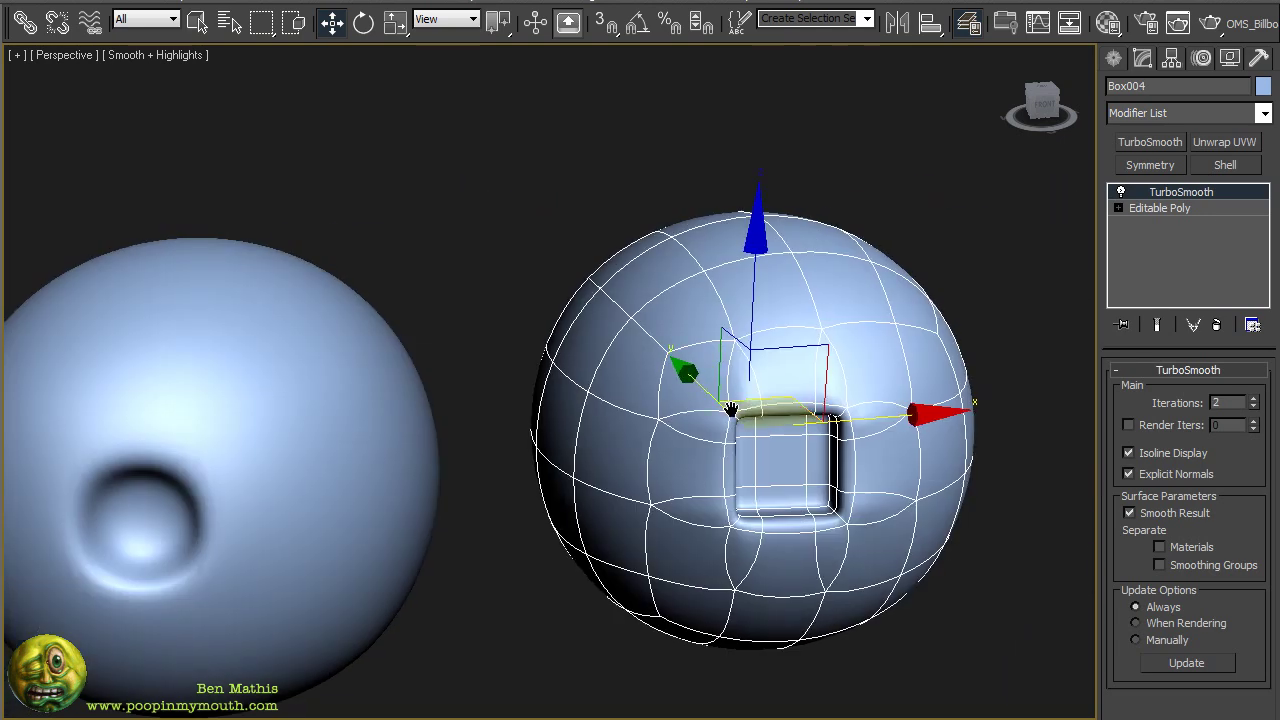
{"action": "left_click", "coordinate": [1195, 210]}
{"action": "middle_click_drag", "start_coordinate": [912, 381], "coordinate": [786, 363]}
{"action": "scroll", "coordinate": [786, 363], "scroll_direction": "up", "scroll_amount": 3}
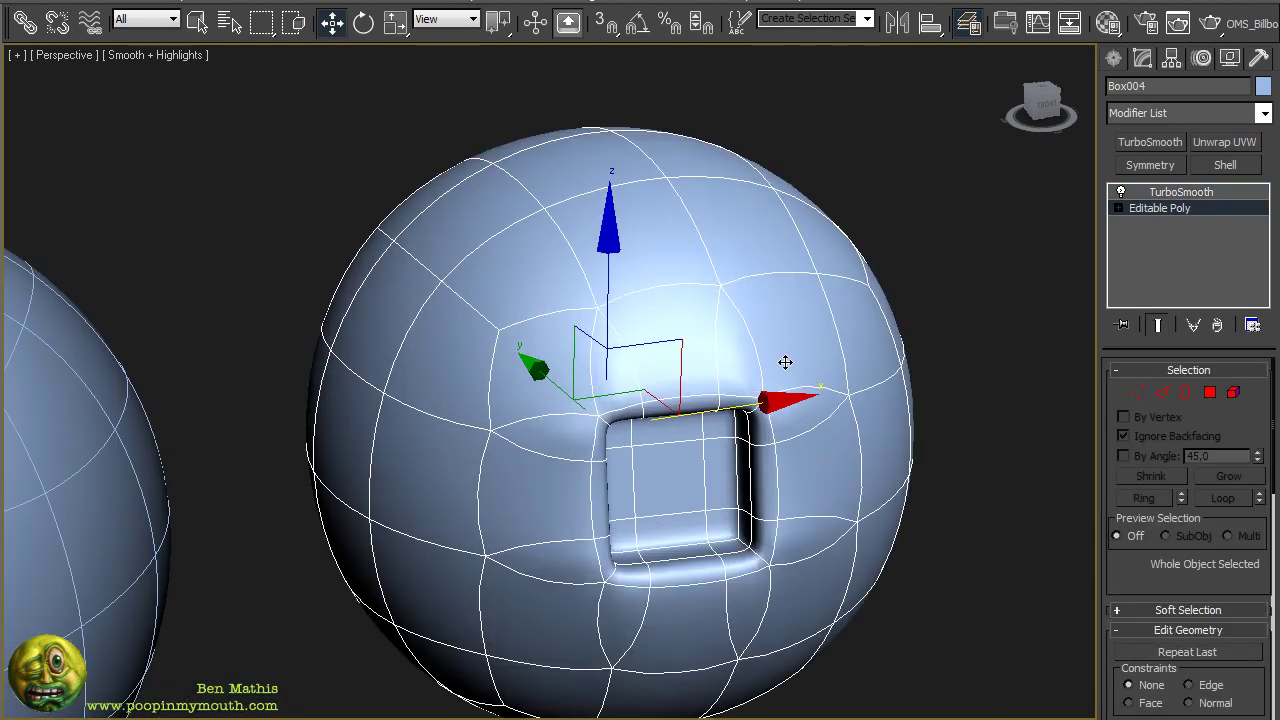
{"action": "key", "text": "ctrl+q"}
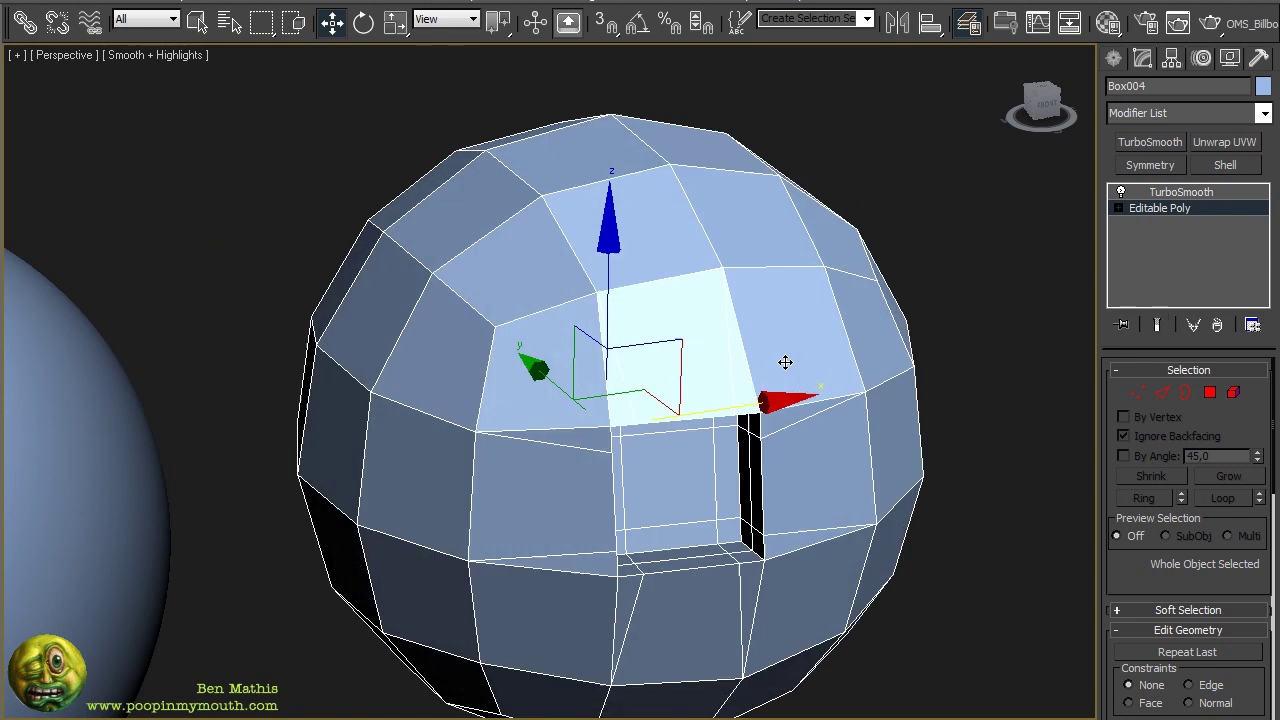
{"action": "middle_click_drag", "start_coordinate": [828, 458], "coordinate": [765, 435], "text": "alt"}
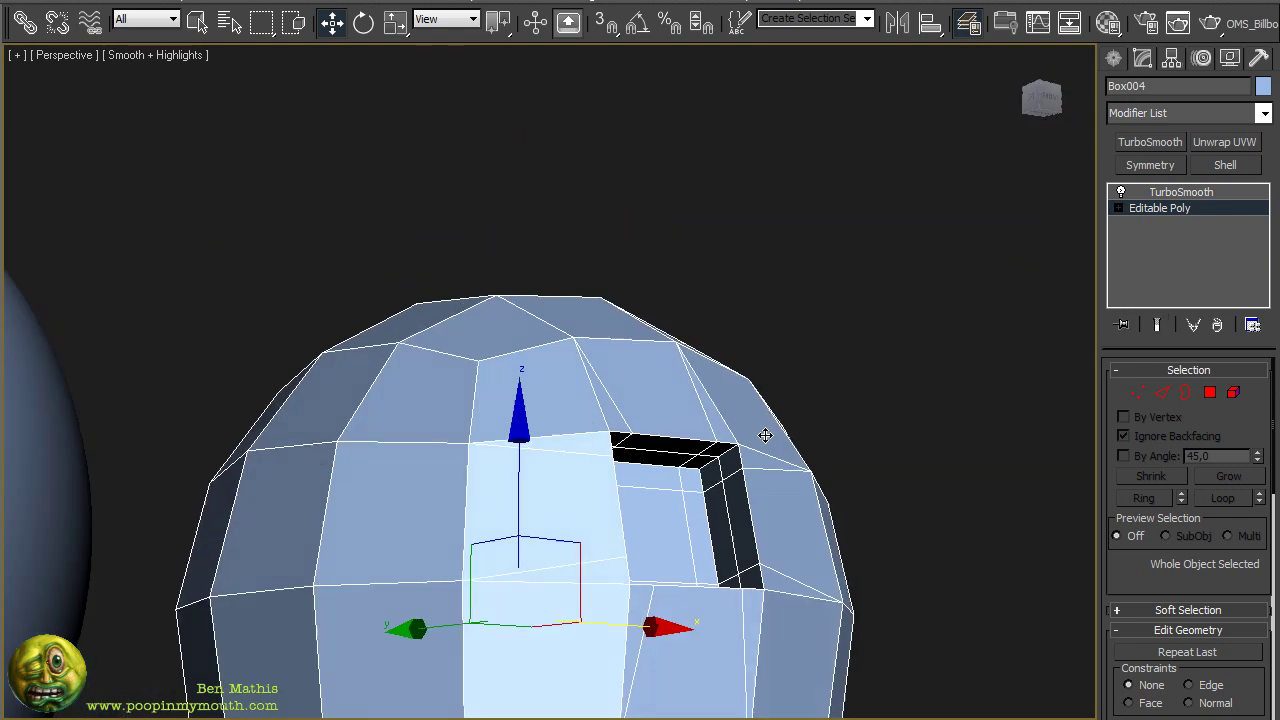
Restore the smoothed result and inspect the corners and edges of the sharp square recess.
{"action": "key", "text": "ctrl+e"}
{"action": "middle_click_drag", "start_coordinate": [766, 500], "coordinate": [677, 389], "text": "alt"}
{"action": "scroll", "coordinate": [707, 446], "scroll_direction": "up", "scroll_amount": 3}
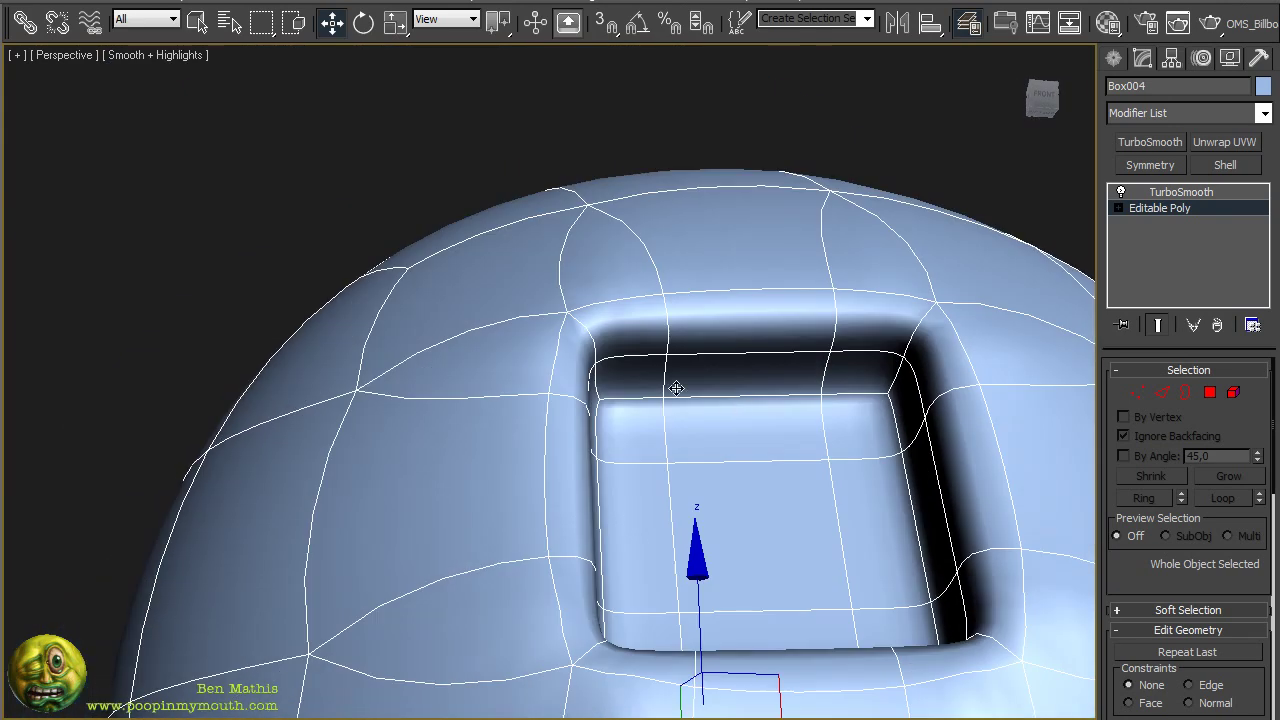
{"action": "middle_click_drag", "start_coordinate": [821, 436], "coordinate": [650, 387]}
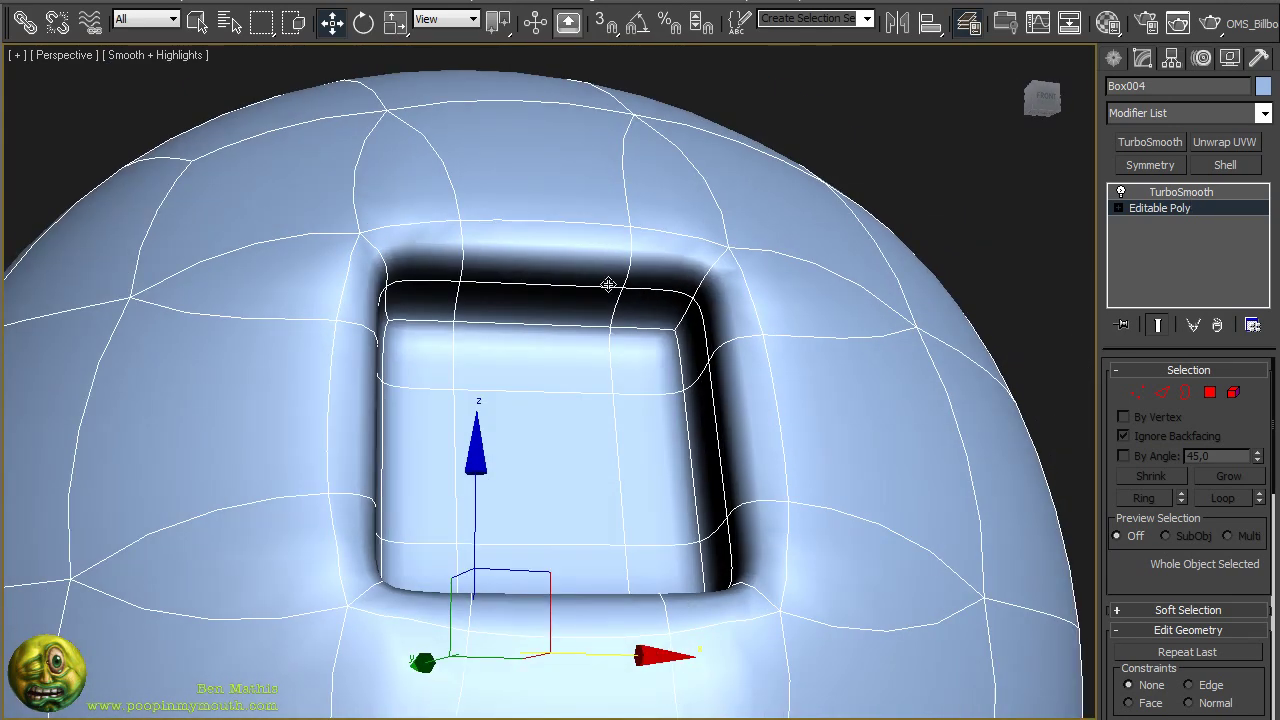
{"action": "left_click", "coordinate": [877, 212]}
{"action": "middle_click_drag", "start_coordinate": [877, 212], "coordinate": [706, 251], "text": "alt"}
{"action": "left_click", "coordinate": [643, 357]}
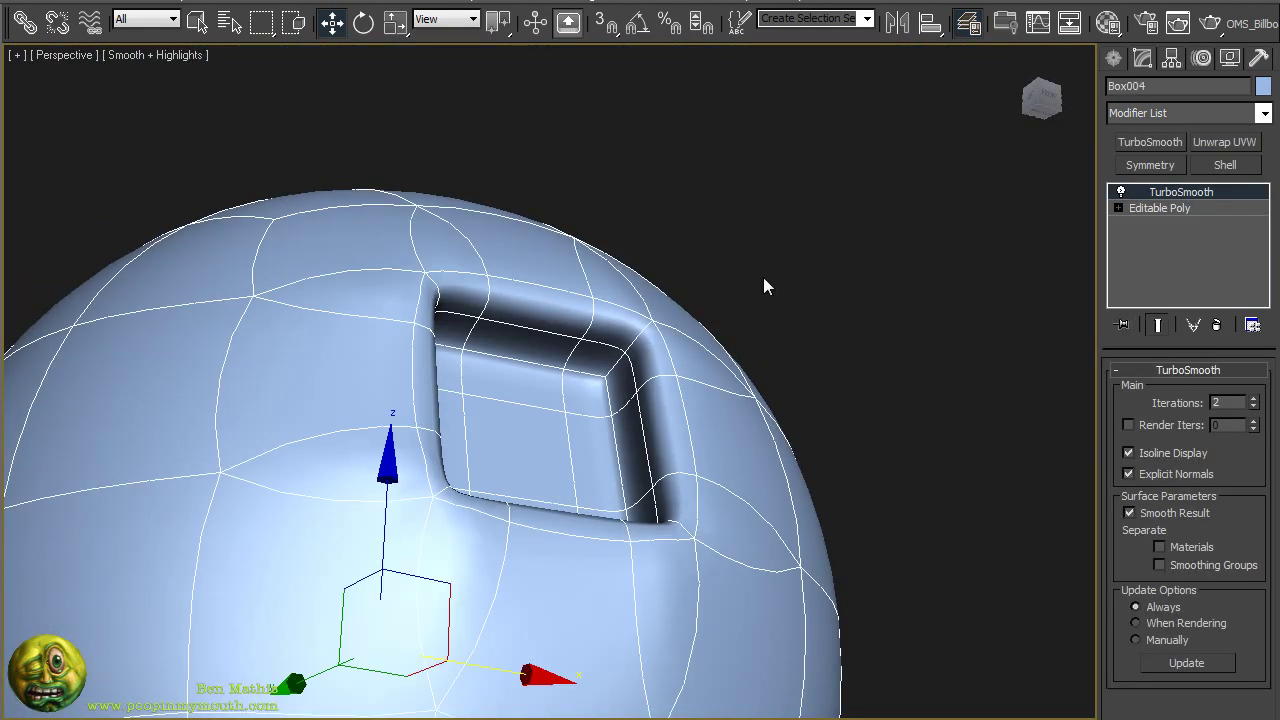
Compare the square recess's unsmoothed support edges with the smoothed surface once more.
{"action": "left_click", "coordinate": [1135, 209]}
{"action": "key", "text": "ctrl+q"}
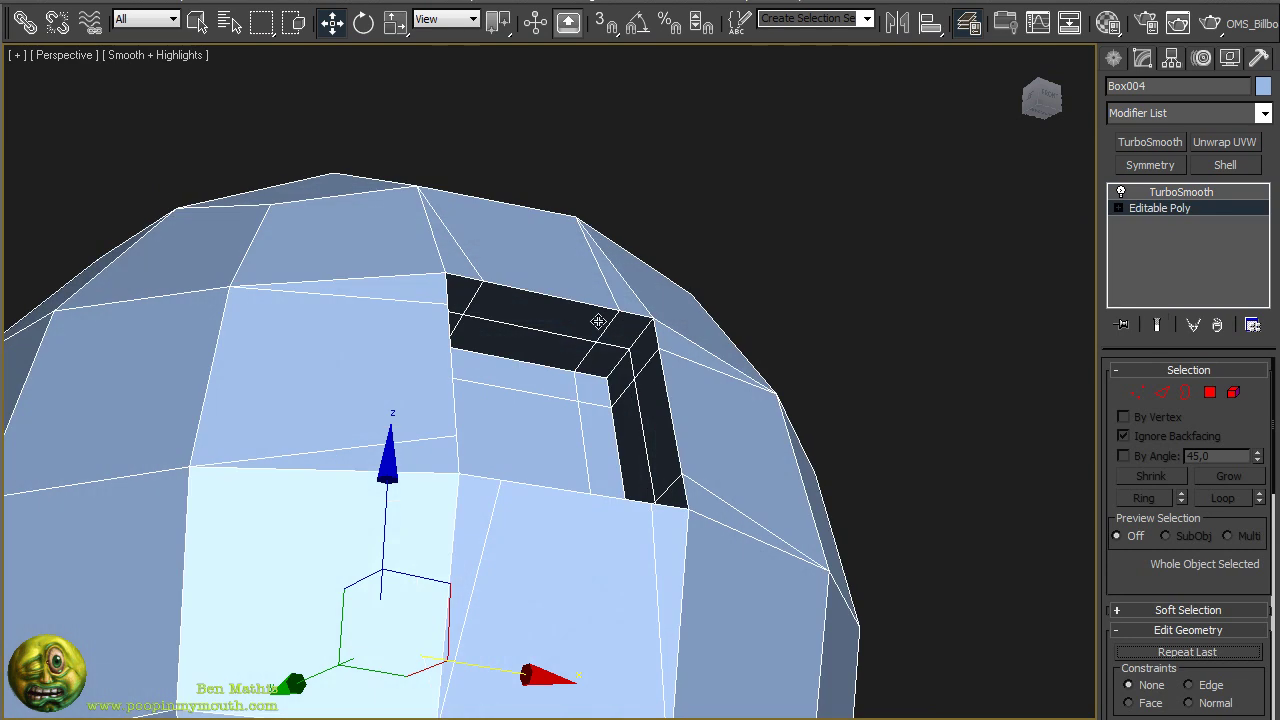
{"action": "key", "text": "ctrl+q"}
{"action": "left_click", "coordinate": [881, 245]}
{"action": "middle_click_drag", "start_coordinate": [881, 245], "coordinate": [705, 340], "text": "alt"}
{"action": "scroll", "coordinate": [760, 377], "scroll_direction": "down", "scroll_amount": 2}
{"action": "left_click", "coordinate": [705, 340]}
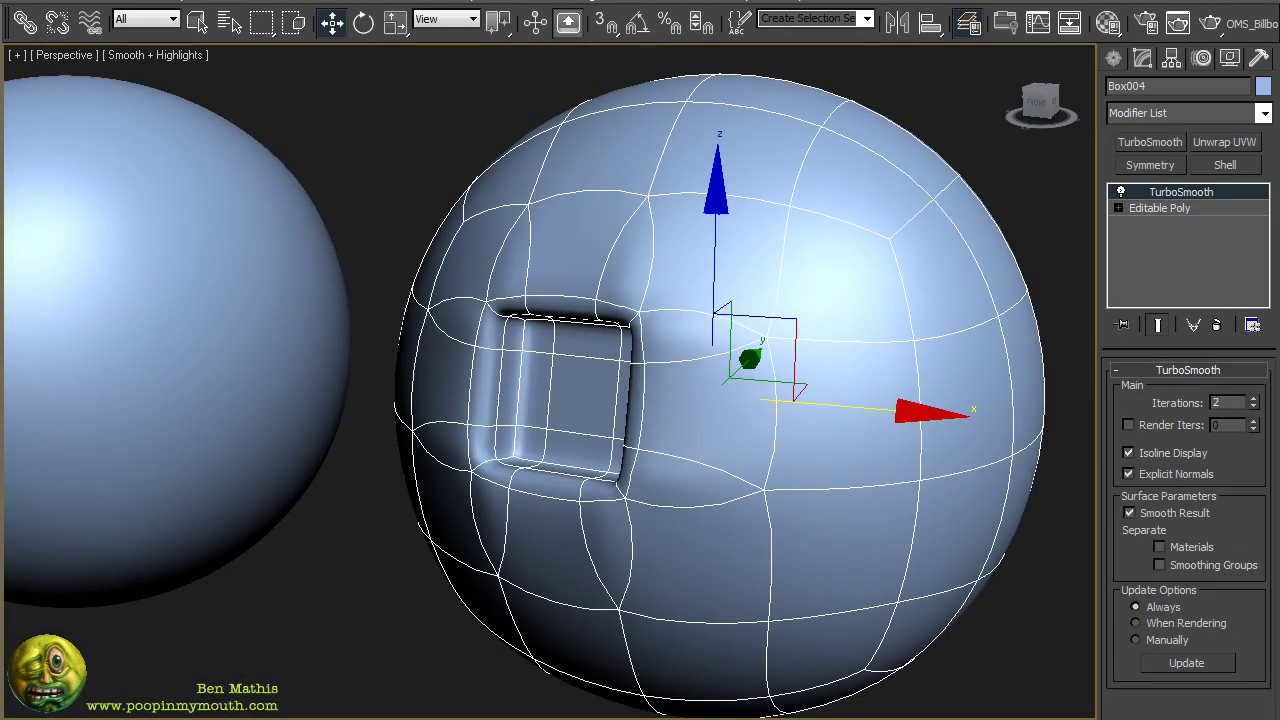
Deselect the sharp-recess sphere and inspect the shading around its square recess from several angles.
{"action": "left_click", "coordinate": [986, 132]}
{"action": "middle_click_drag", "start_coordinate": [986, 132], "coordinate": [863, 240], "text": "alt"}
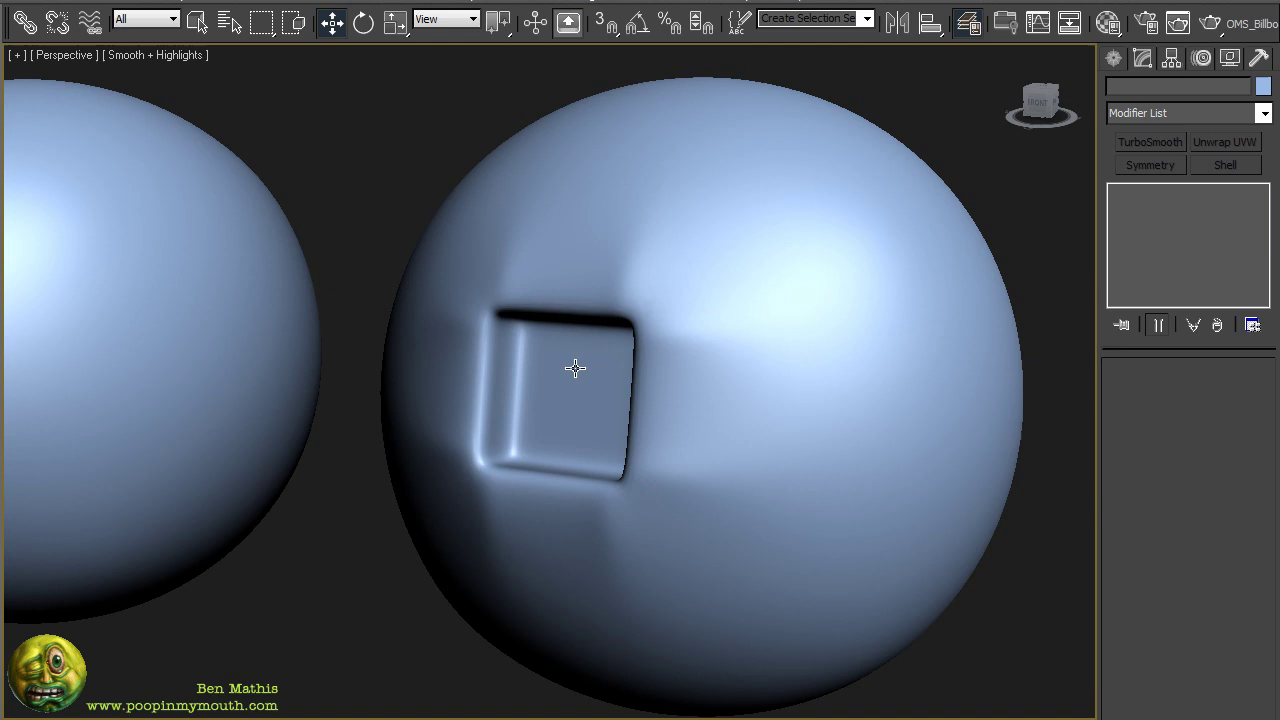
{"action": "middle_click_drag", "start_coordinate": [574, 366], "coordinate": [597, 423], "text": "alt"}
{"action": "scroll", "coordinate": [600, 415], "scroll_direction": "down", "scroll_amount": 4}
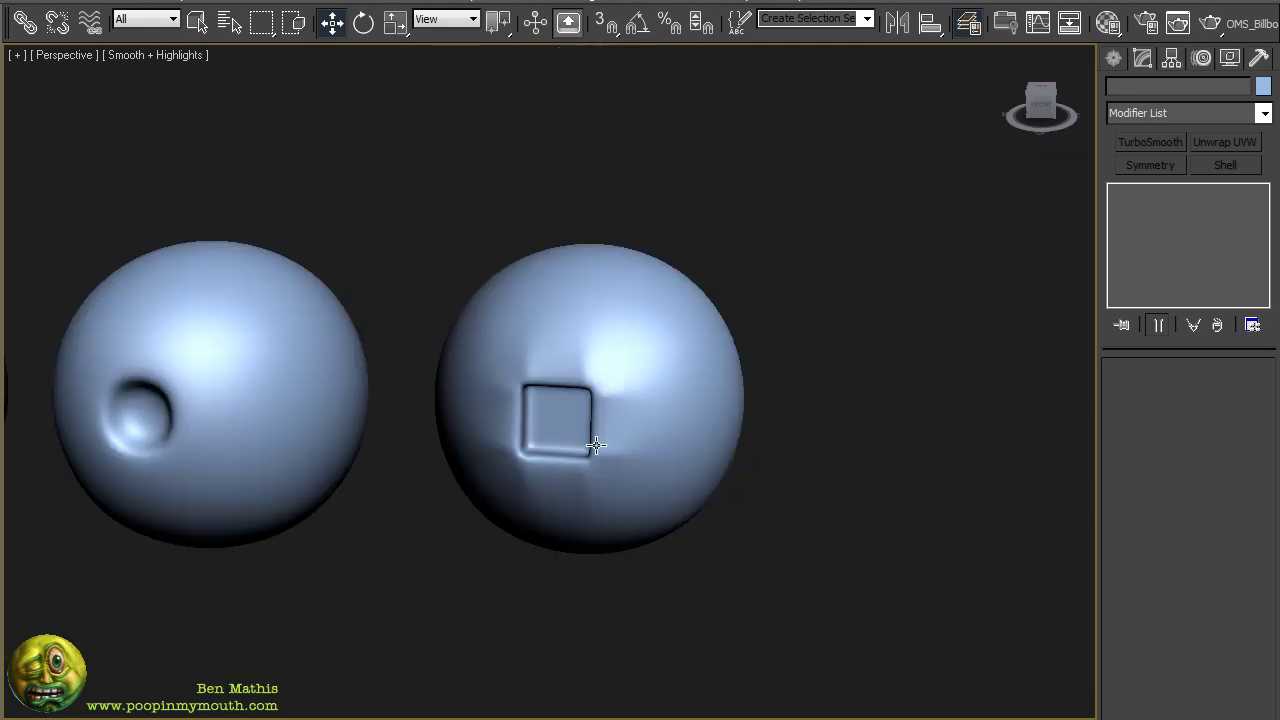
{"action": "scroll", "coordinate": [610, 425], "scroll_direction": "up", "scroll_amount": 5}
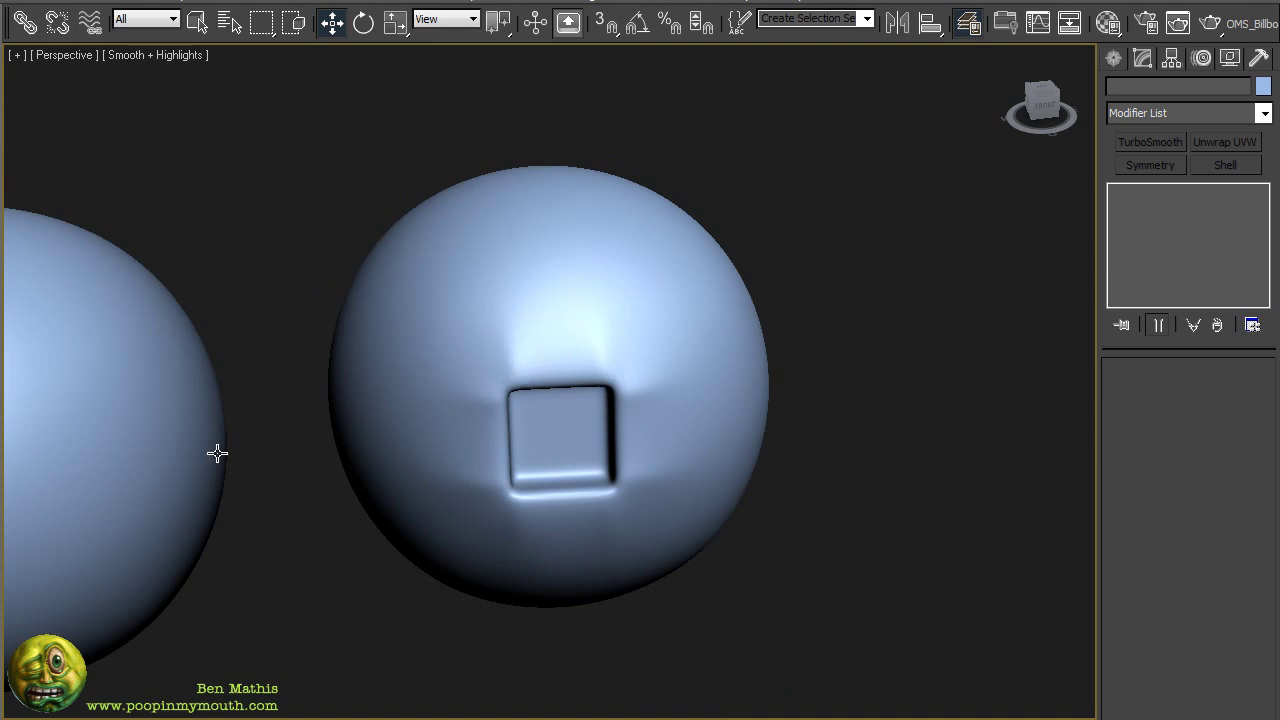
{"action": "middle_click_drag", "start_coordinate": [217, 453], "coordinate": [946, 306], "text": "alt"}
Select the leftmost sphere with the rounded square recess and examine its denser Editable Poly base mesh.
{"action": "left_click", "coordinate": [367, 311]}
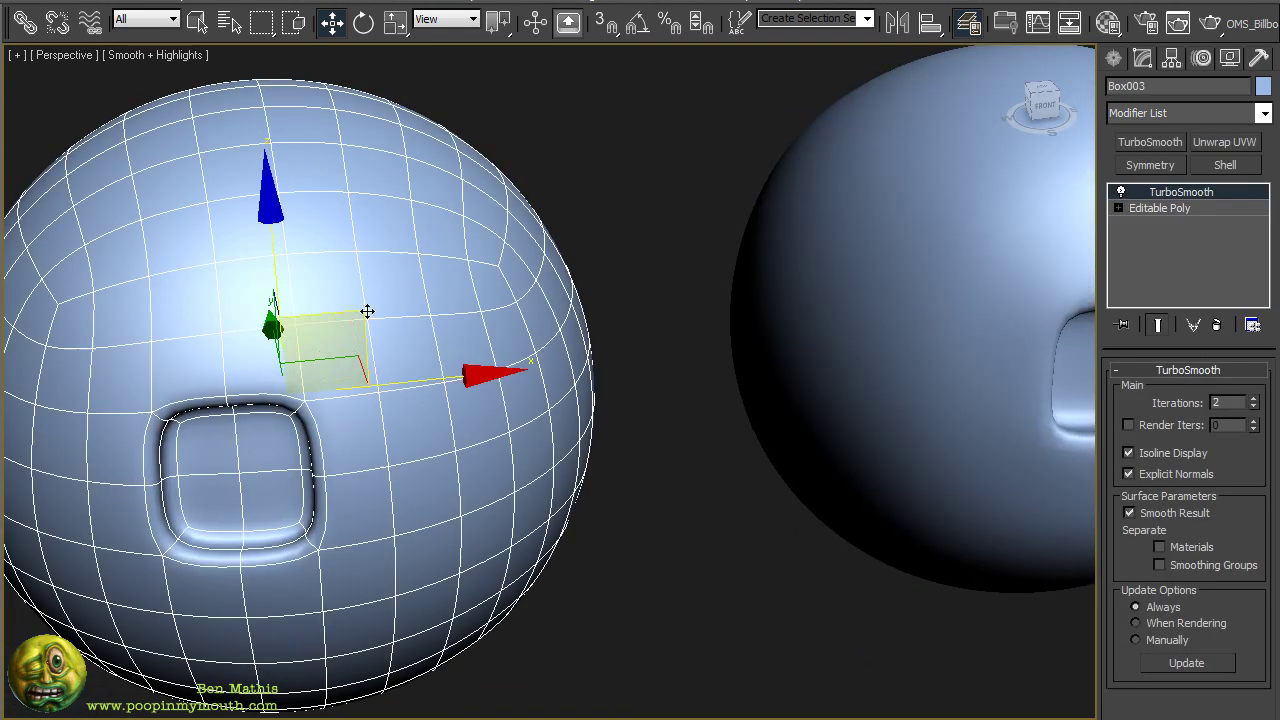
{"action": "left_click", "coordinate": [1158, 209]}
{"action": "middle_click_drag", "start_coordinate": [413, 385], "coordinate": [919, 282]}
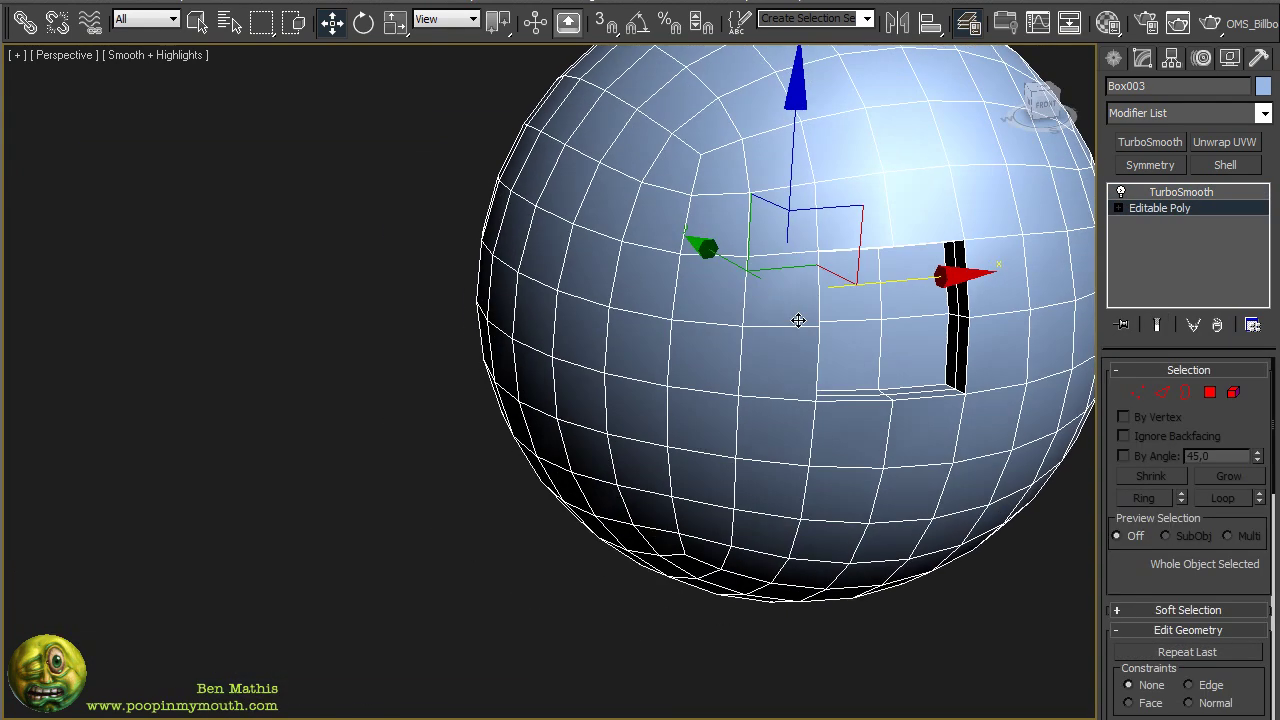
{"action": "key", "text": "z"}
{"action": "middle_click_drag", "start_coordinate": [801, 354], "coordinate": [800, 291], "text": "alt"}
{"action": "scroll", "coordinate": [798, 292], "scroll_direction": "up", "scroll_amount": 3}
{"action": "scroll", "coordinate": [687, 437], "scroll_direction": "up", "scroll_amount": 3}
{"action": "middle_click_drag", "start_coordinate": [683, 305], "coordinate": [663, 437]}
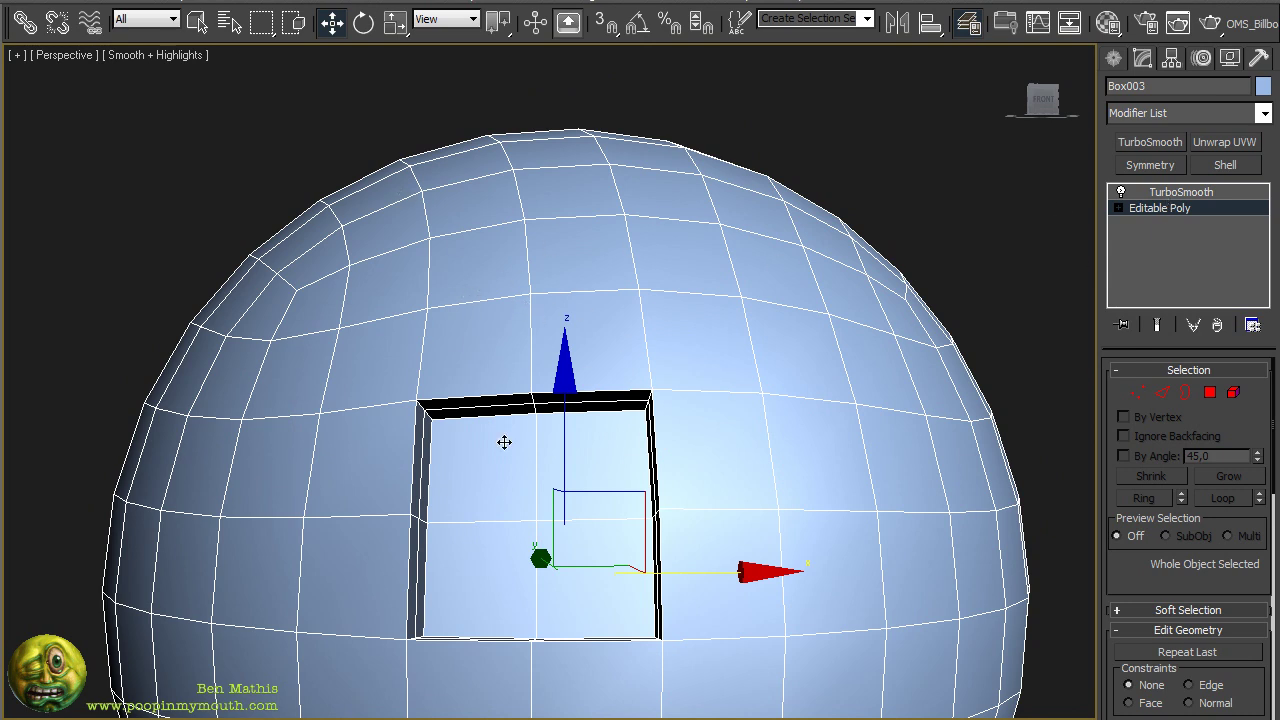
{"action": "middle_click_drag", "start_coordinate": [556, 484], "coordinate": [509, 429]}
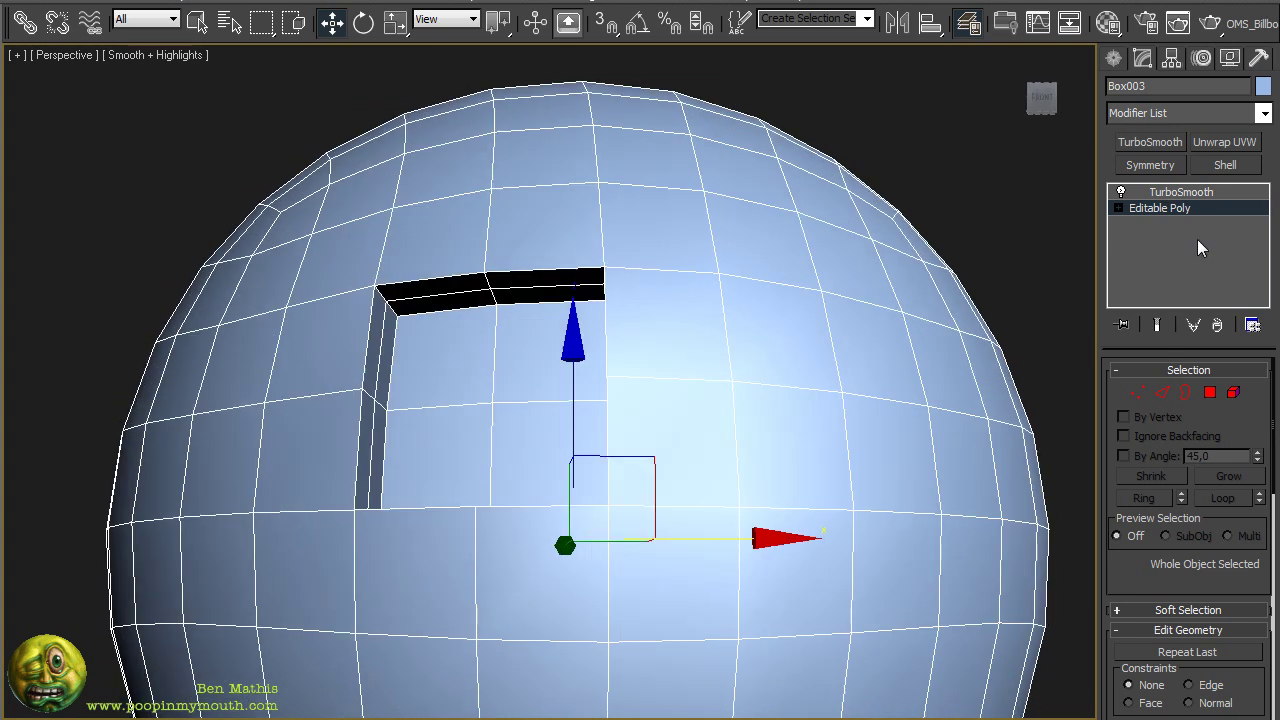
Compare the leftmost sphere's base mesh around the recess with its TurboSmooth result.
{"action": "key", "text": "ctrl+q"}
{"action": "key", "text": "ctrl+q"}
{"action": "middle_click_drag", "start_coordinate": [546, 375], "coordinate": [502, 355], "text": "alt"}
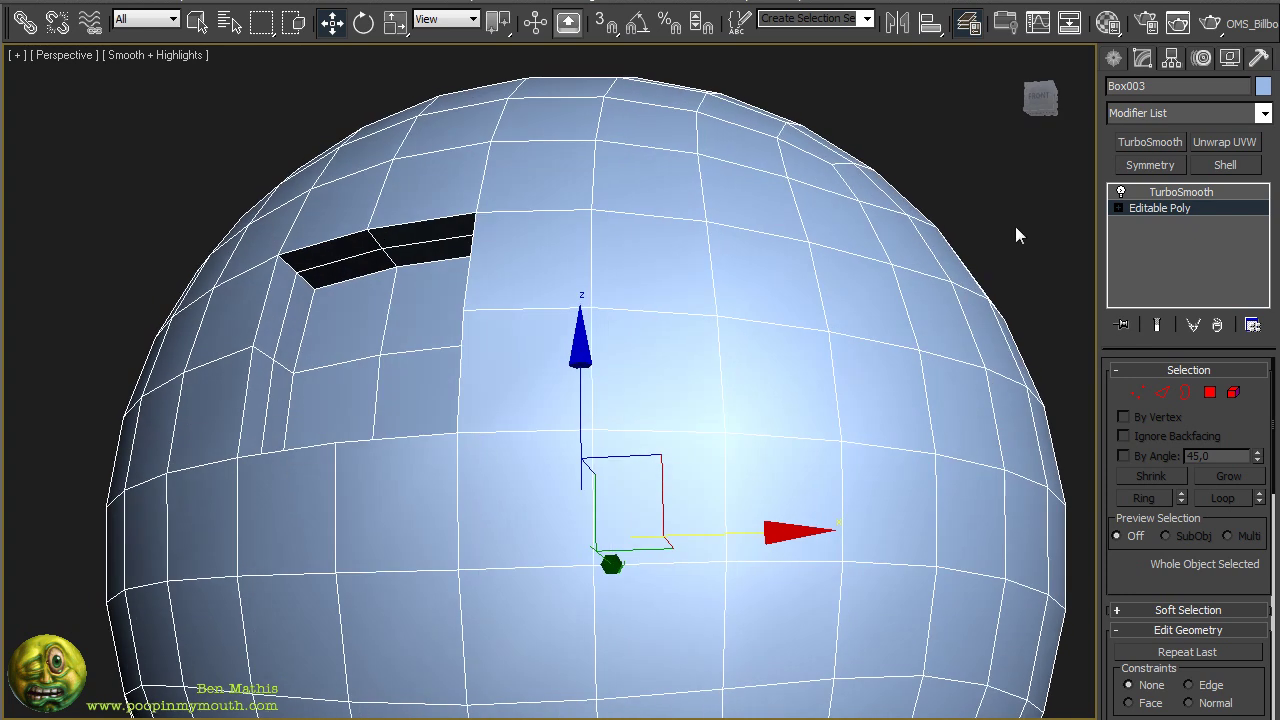
{"action": "middle_click_drag", "start_coordinate": [590, 288], "coordinate": [651, 337], "text": "alt"}
{"action": "middle_click_drag", "start_coordinate": [770, 392], "coordinate": [755, 295]}
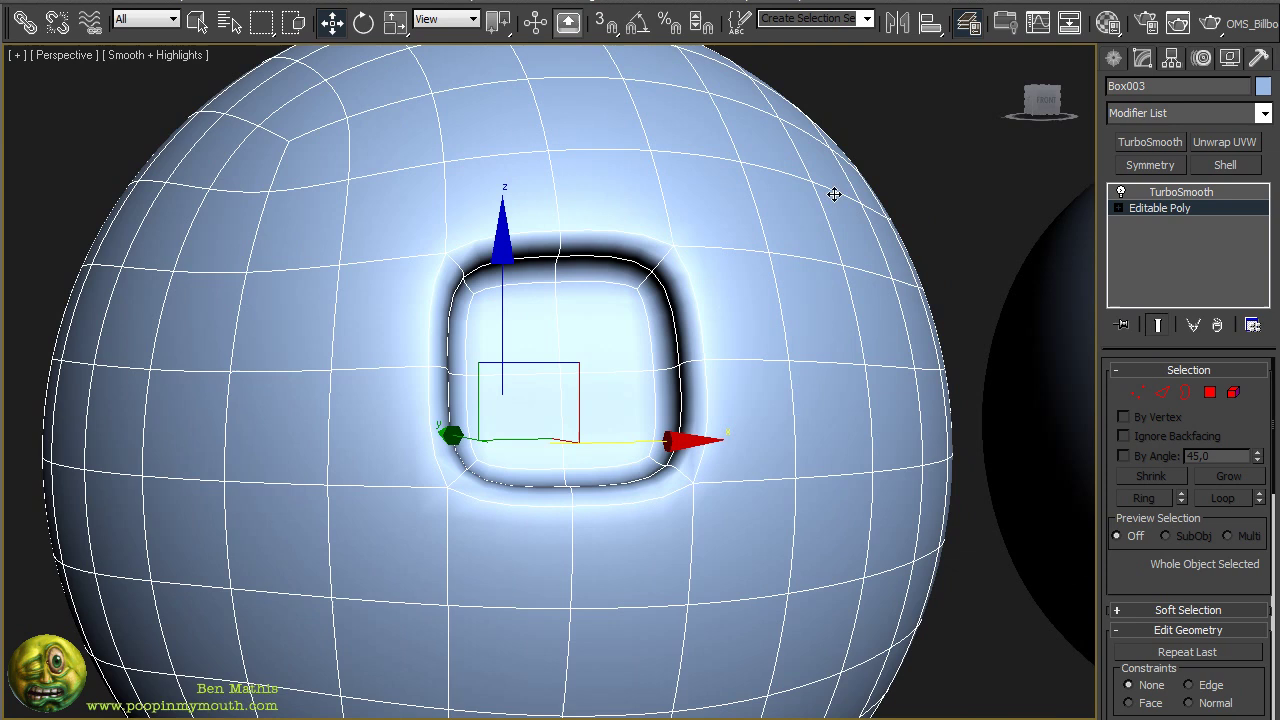
Set the leftmost sphere's TurboSmooth iterations to 3 and deselect it to check the shading.
{"action": "left_click", "coordinate": [894, 180]}
{"action": "left_click", "coordinate": [734, 260]}
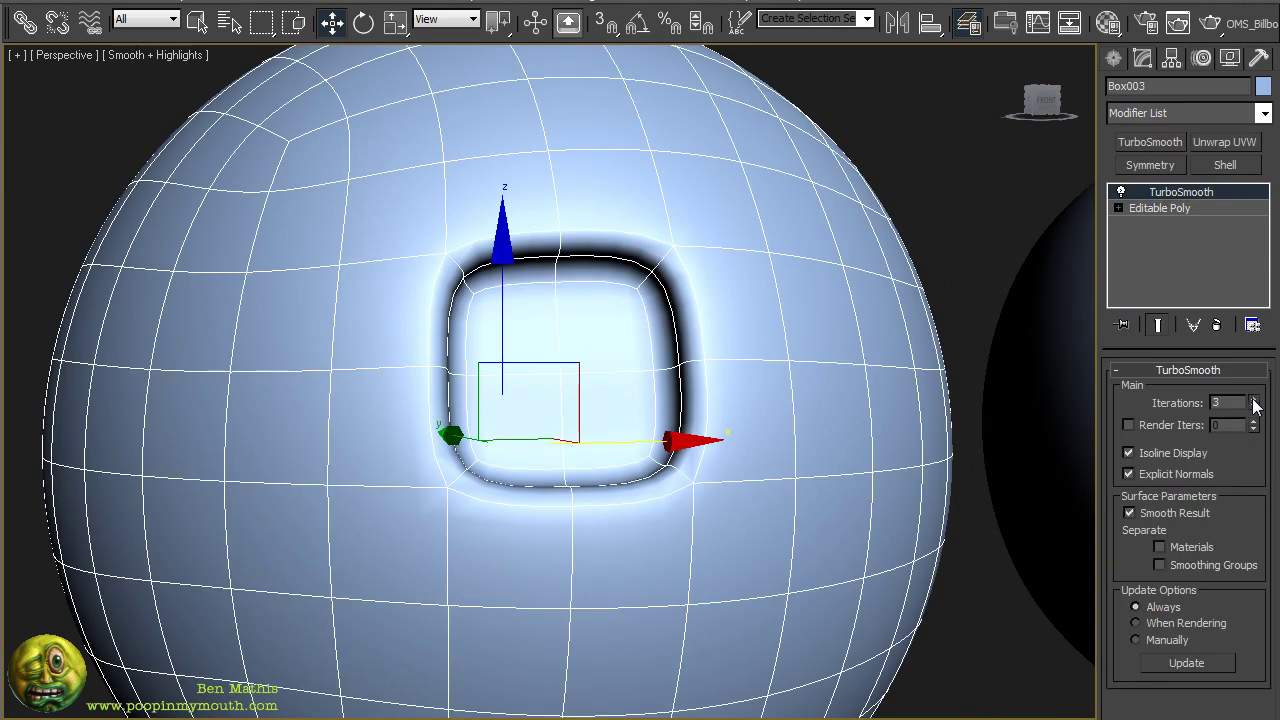
{"action": "left_click", "coordinate": [946, 173]}
{"action": "middle_click_drag", "start_coordinate": [859, 363], "coordinate": [811, 338], "text": "alt"}
{"action": "middle_click_drag", "start_coordinate": [423, 403], "coordinate": [353, 433], "text": "alt"}
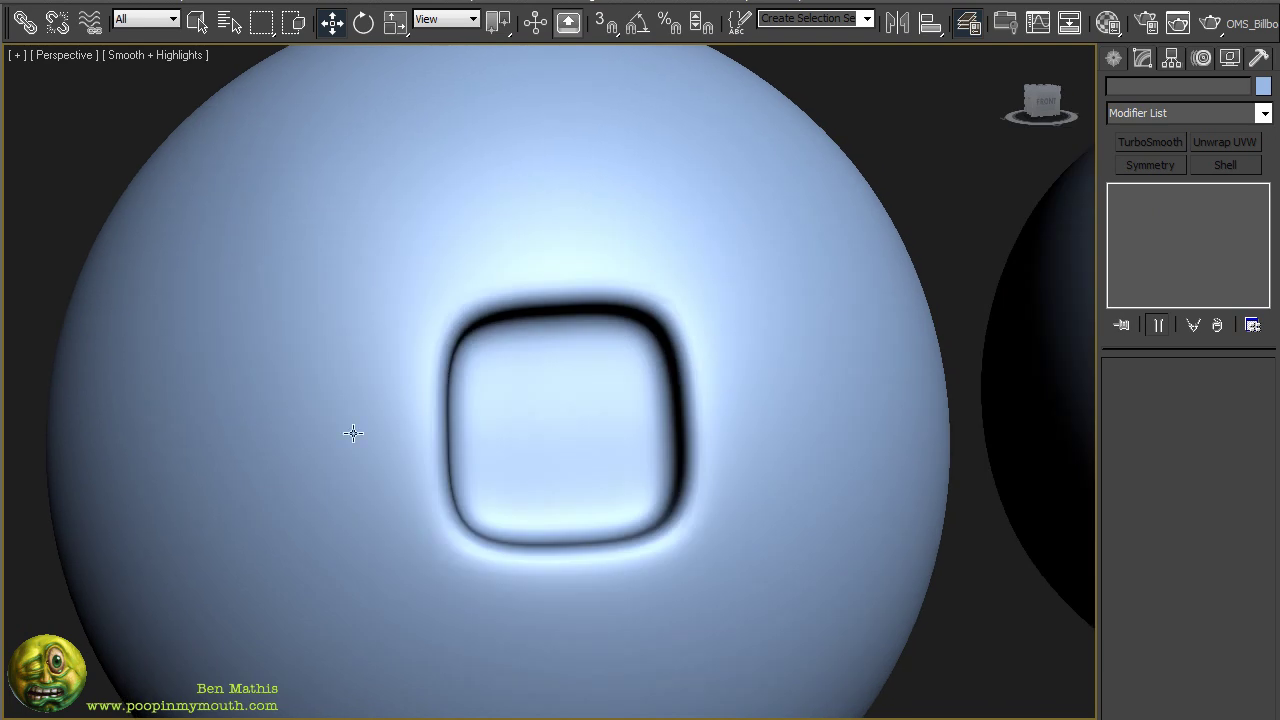
Inspect the leftmost sphere's smoothed surface and recess from several angles, with and without its wireframe.
{"action": "middle_click_drag", "start_coordinate": [672, 265], "coordinate": [571, 343], "text": "alt"}
{"action": "scroll", "coordinate": [663, 375], "scroll_direction": "down", "scroll_amount": 5}
{"action": "left_click", "coordinate": [597, 394]}
{"action": "middle_click_drag", "start_coordinate": [597, 394], "coordinate": [619, 394], "text": "alt"}
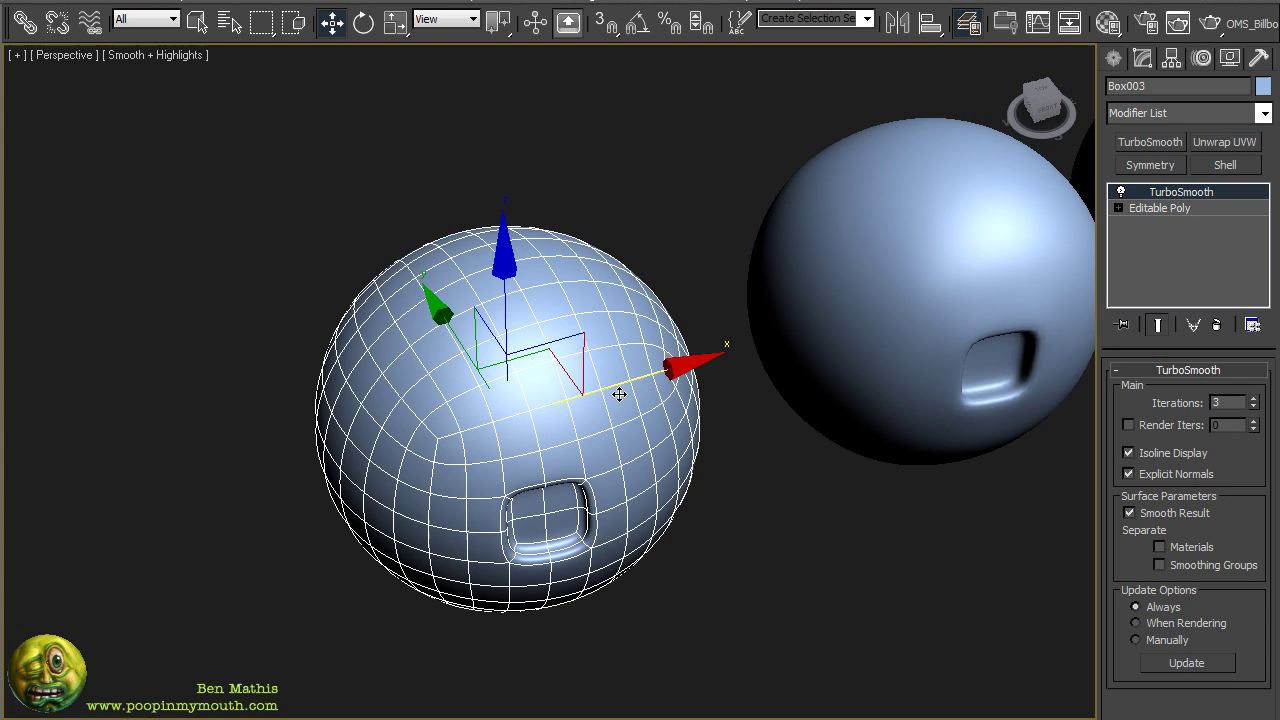
{"action": "middle_click_drag", "start_coordinate": [633, 420], "coordinate": [676, 449], "text": "alt"}
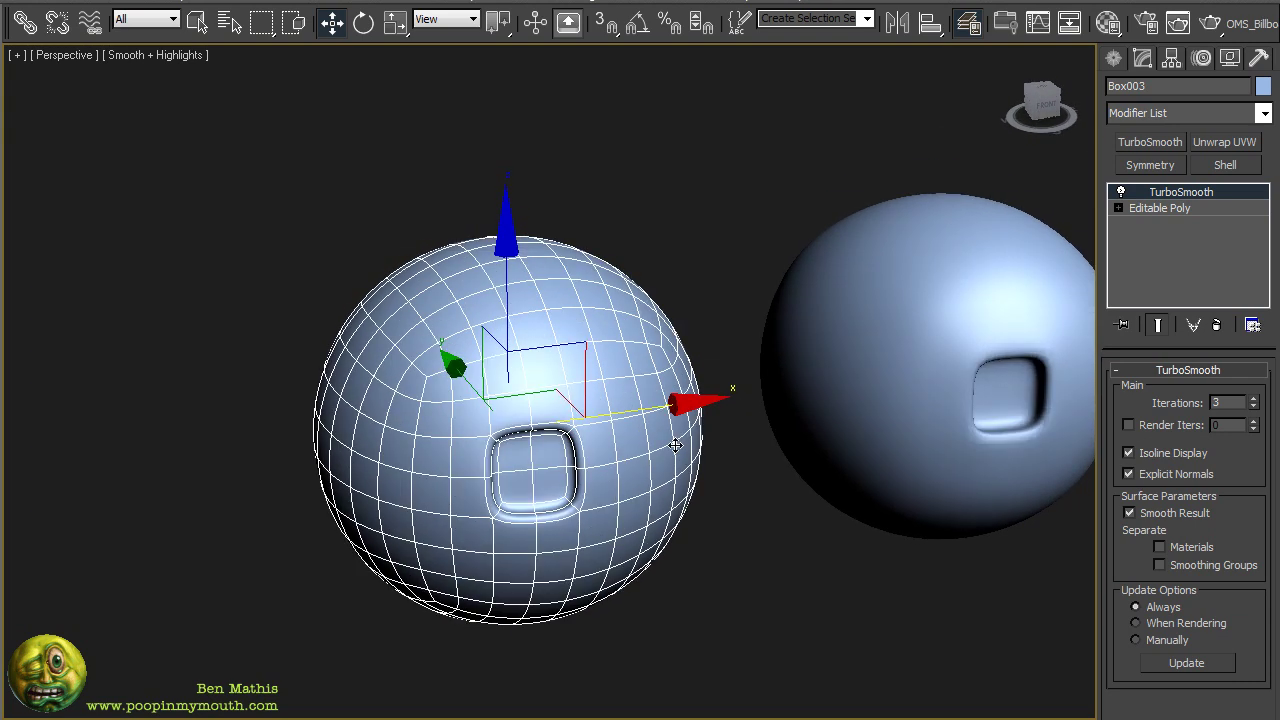
{"action": "scroll", "coordinate": [611, 413], "scroll_direction": "up", "scroll_amount": 3}
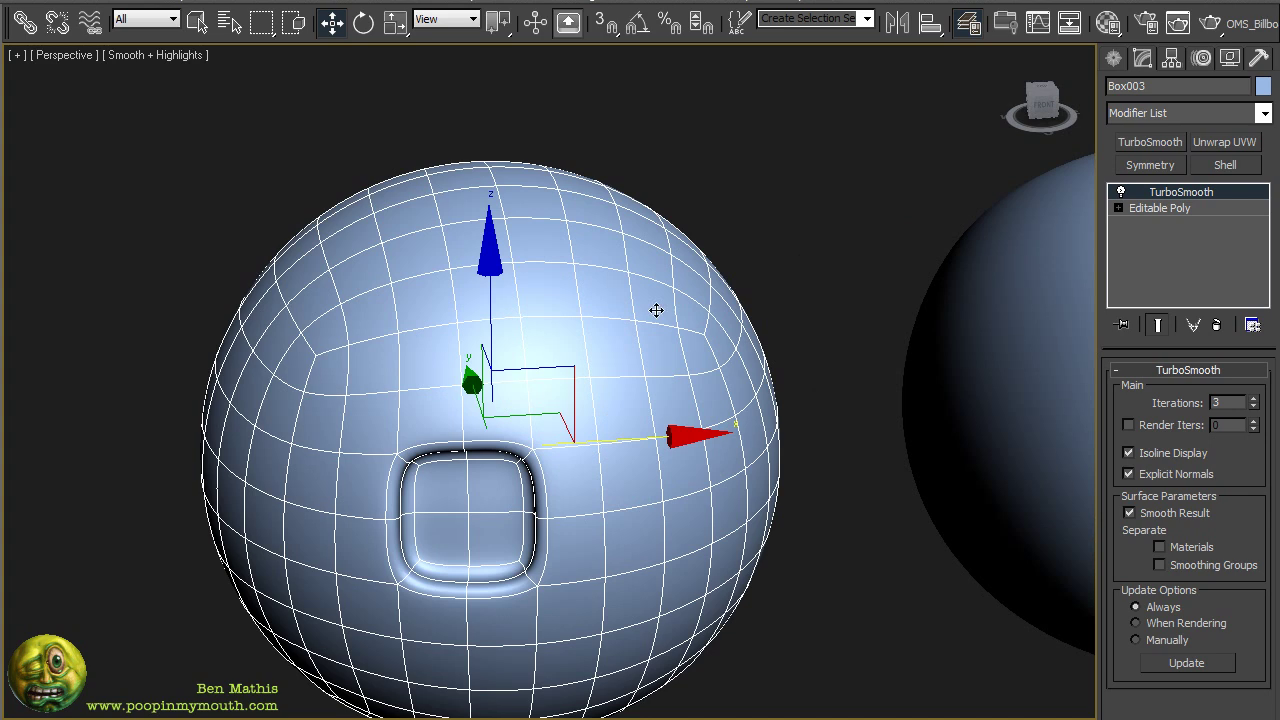
{"action": "key", "text": "ctrl+d"}
{"action": "left_click", "coordinate": [587, 355]}
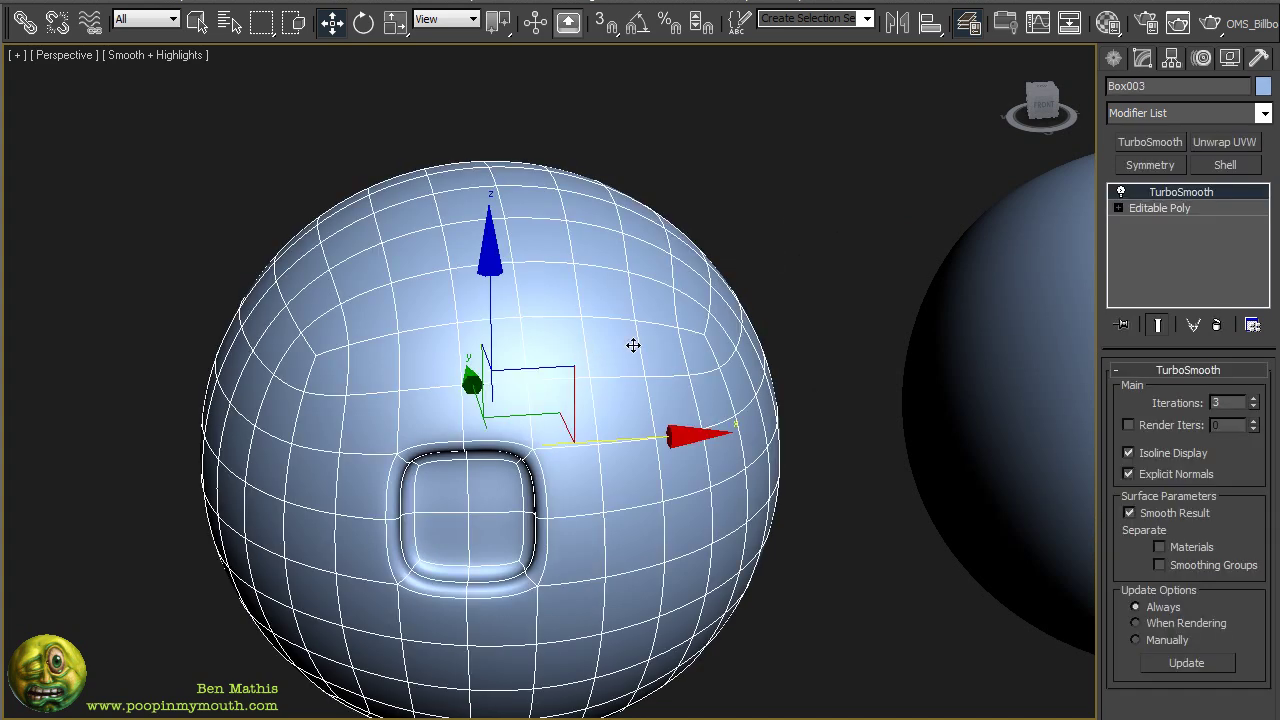
{"action": "left_click", "coordinate": [777, 244]}
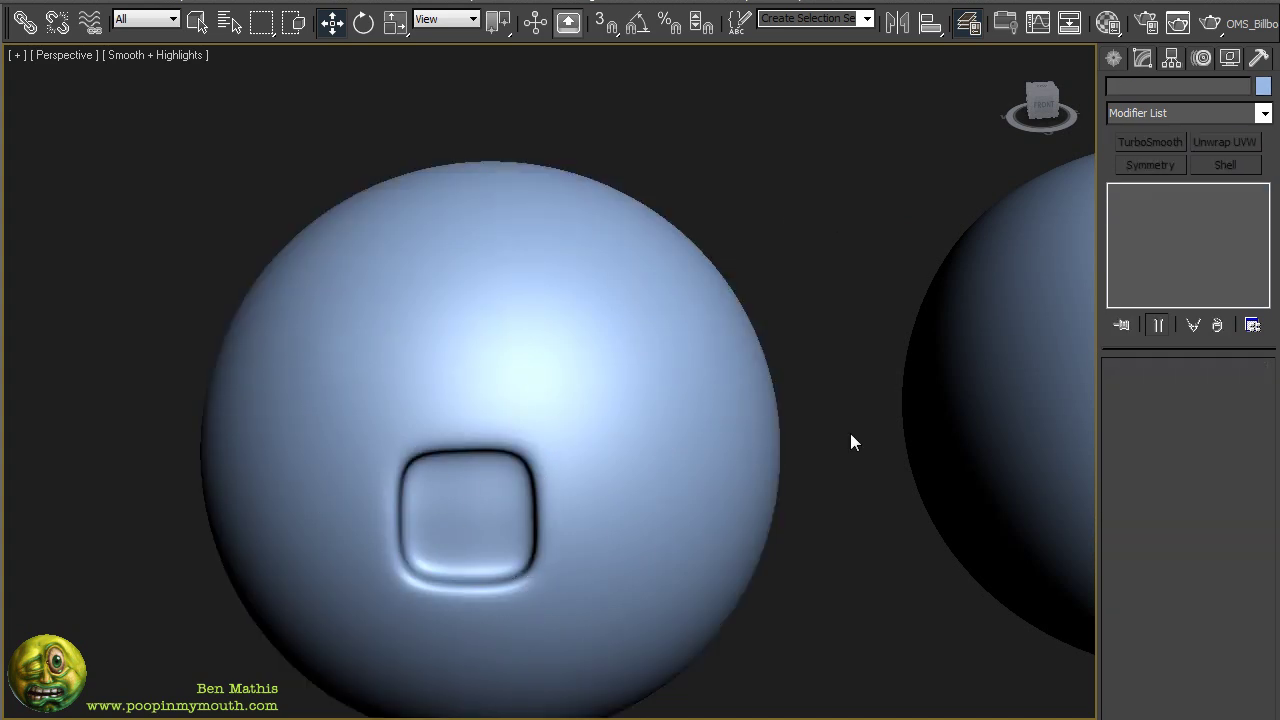
Select the neighbouring sphere with two TurboSmooth modifiers and set the upper modifier's iterations to 3.
{"action": "middle_click_drag", "start_coordinate": [850, 433], "coordinate": [337, 457], "text": "alt"}
{"action": "middle_click_drag", "start_coordinate": [933, 444], "coordinate": [911, 389], "text": "alt"}
{"action": "left_click", "coordinate": [911, 389]}
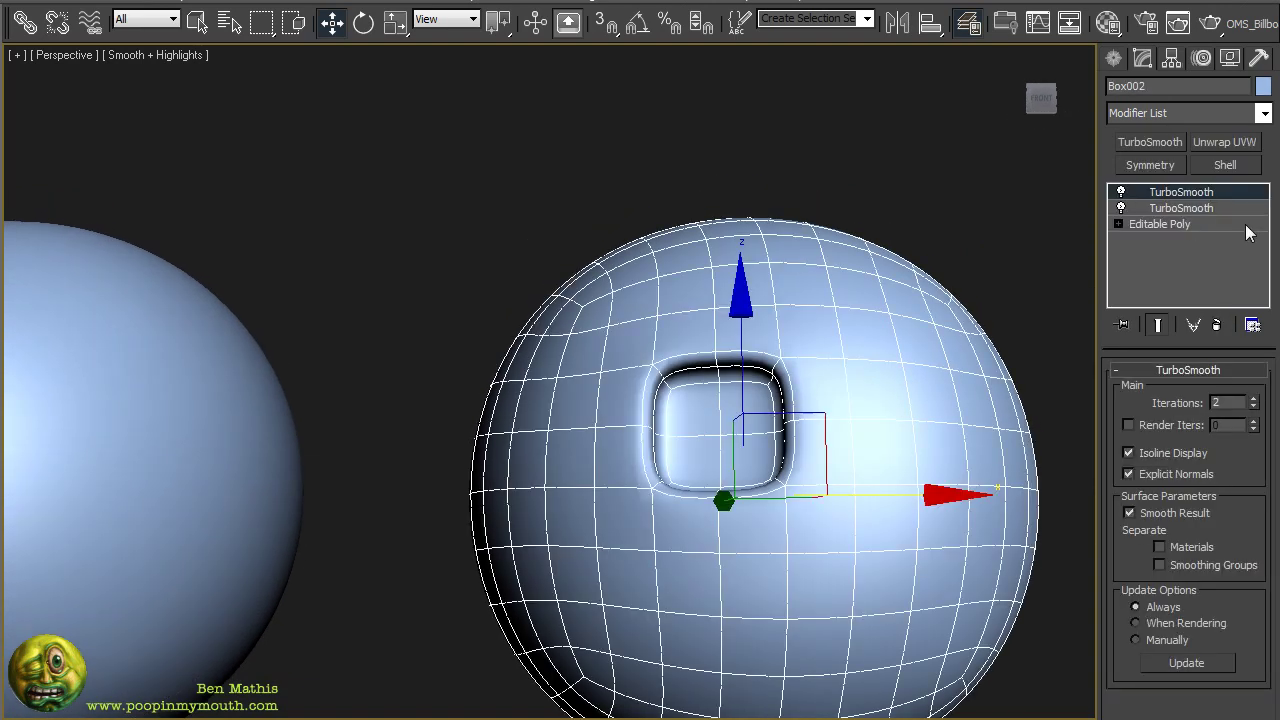
{"action": "left_click", "coordinate": [922, 208]}
{"action": "middle_click_drag", "start_coordinate": [922, 208], "coordinate": [900, 310], "text": "alt"}
Inspect the recess and surface shading of the double-TurboSmooth sphere, both selected and deselected.
{"action": "middle_click_drag", "start_coordinate": [208, 243], "coordinate": [712, 342], "text": "alt"}
{"action": "middle_click_drag", "start_coordinate": [756, 278], "coordinate": [863, 400], "text": "alt"}
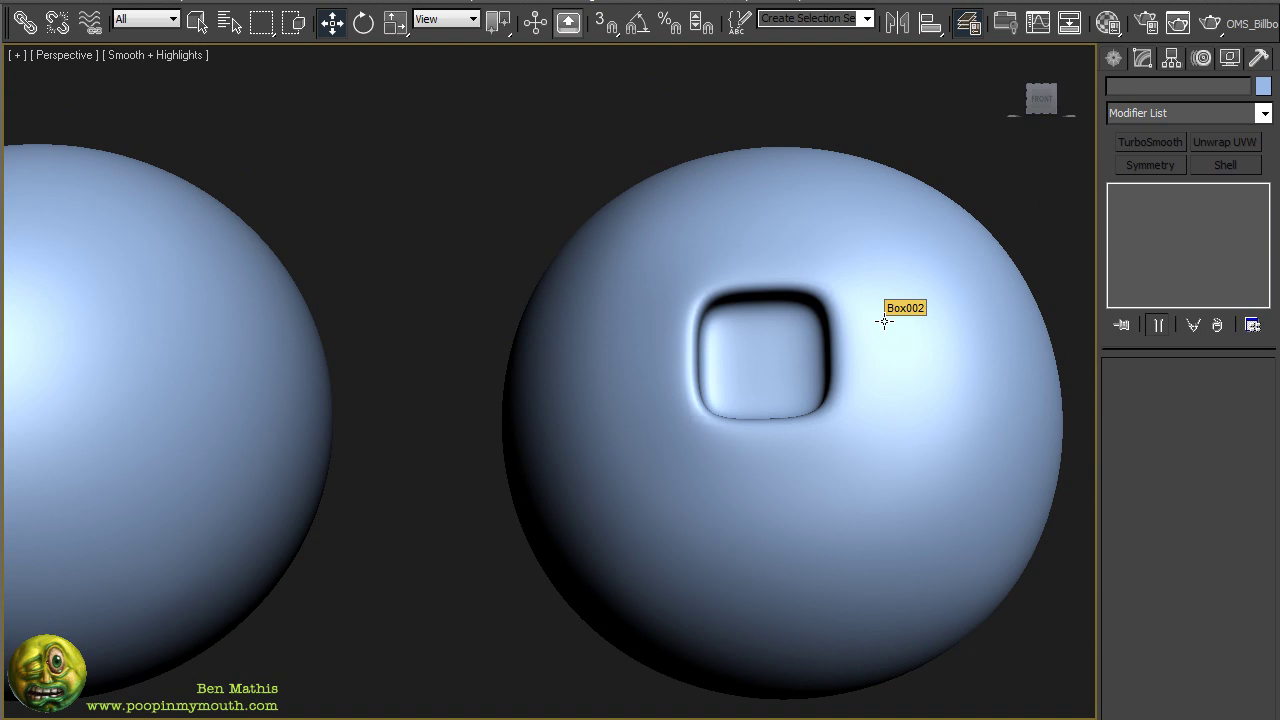
{"action": "left_click", "coordinate": [849, 439]}
{"action": "middle_click_drag", "start_coordinate": [903, 414], "coordinate": [657, 414]}
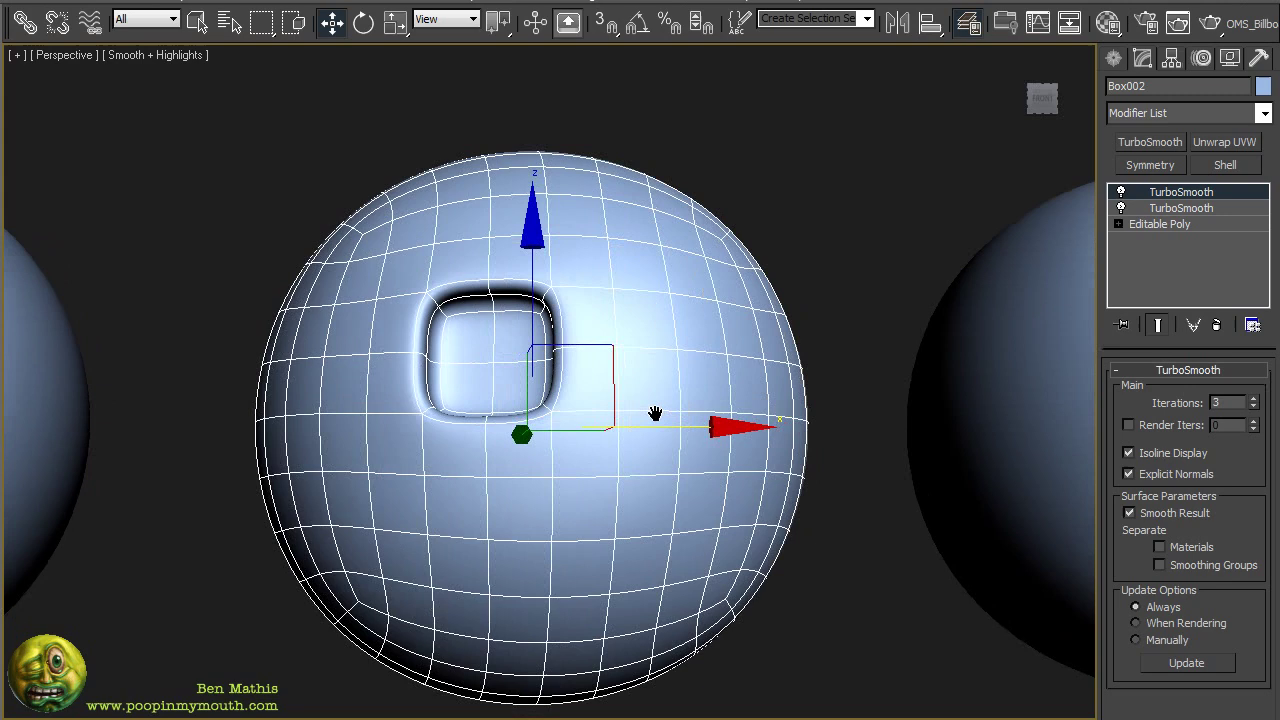
{"action": "left_click", "coordinate": [736, 229]}
{"action": "middle_click_drag", "start_coordinate": [736, 229], "coordinate": [559, 165], "text": "alt"}
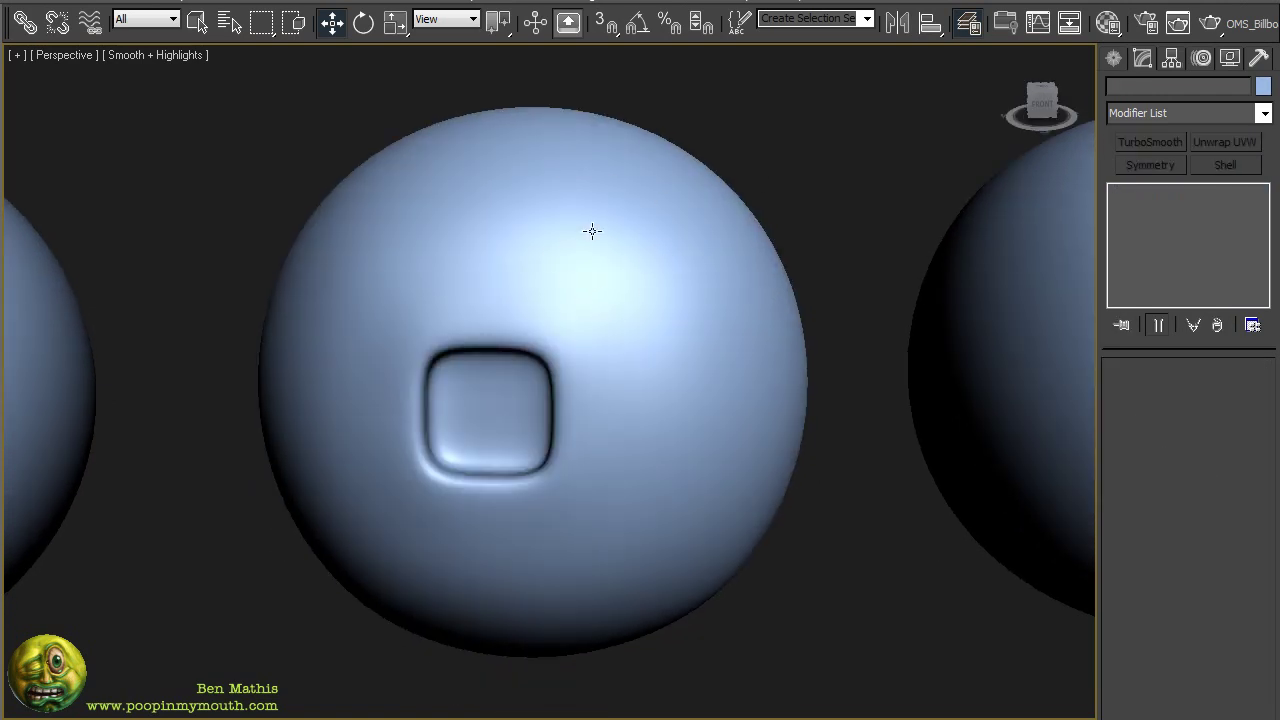
Inspect the double-TurboSmooth sphere and display its Editable Poly base mesh.
{"action": "middle_click_drag", "start_coordinate": [743, 274], "coordinate": [614, 323], "text": "alt"}
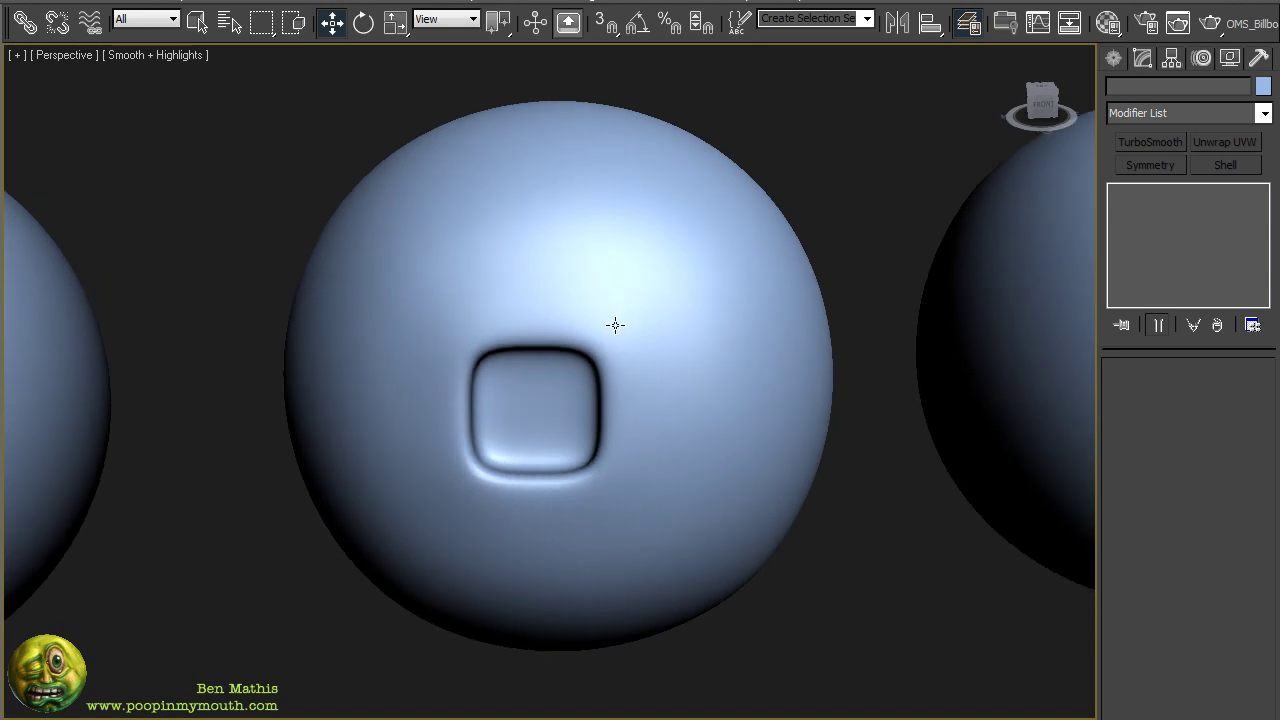
{"action": "left_click", "coordinate": [732, 296]}
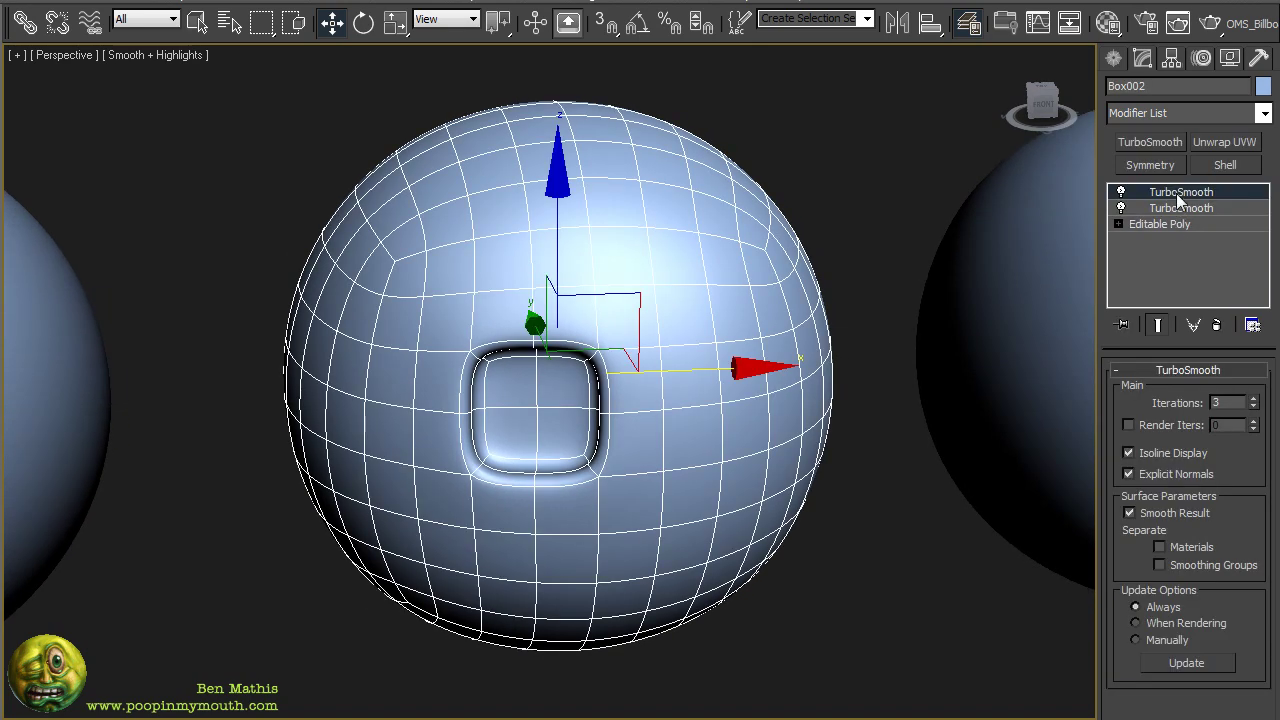
{"action": "left_click", "coordinate": [1160, 224]}
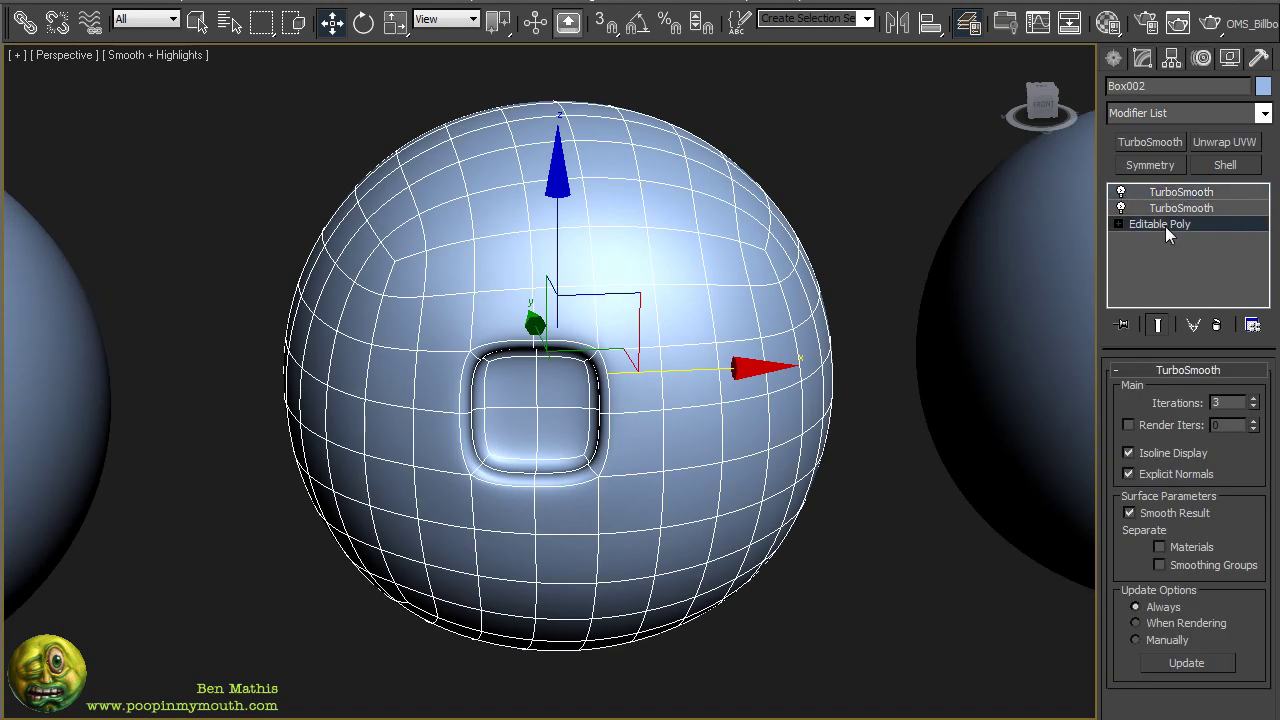
{"action": "middle_click_drag", "start_coordinate": [880, 329], "coordinate": [640, 329], "text": "alt"}
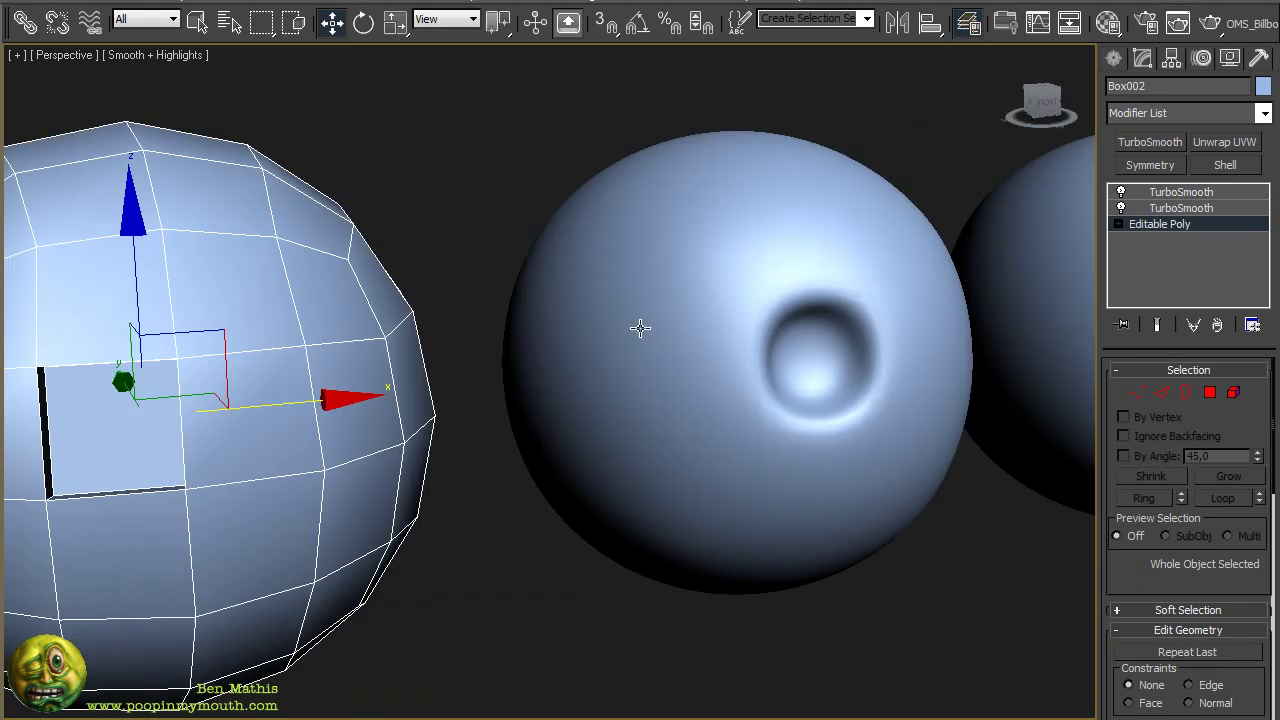
Turn off TurboSmooth on the neighbouring round-recess sphere and return to the base level of the double-TurboSmooth sphere for comparison.
{"action": "left_click", "coordinate": [720, 291]}
{"action": "left_click", "coordinate": [1120, 192]}
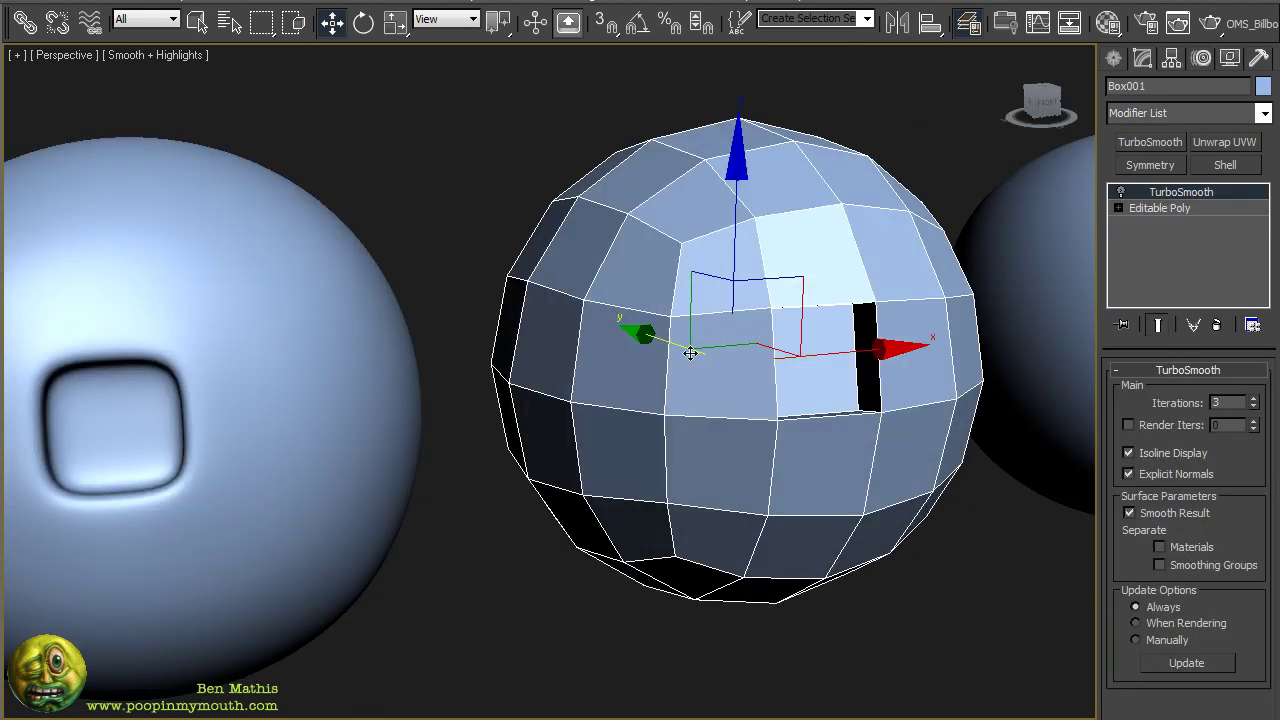
{"action": "left_click", "coordinate": [372, 335]}
{"action": "left_click", "coordinate": [1204, 224]}
{"action": "middle_click_drag", "start_coordinate": [757, 360], "coordinate": [568, 346], "text": "alt"}
{"action": "key", "text": "e"}
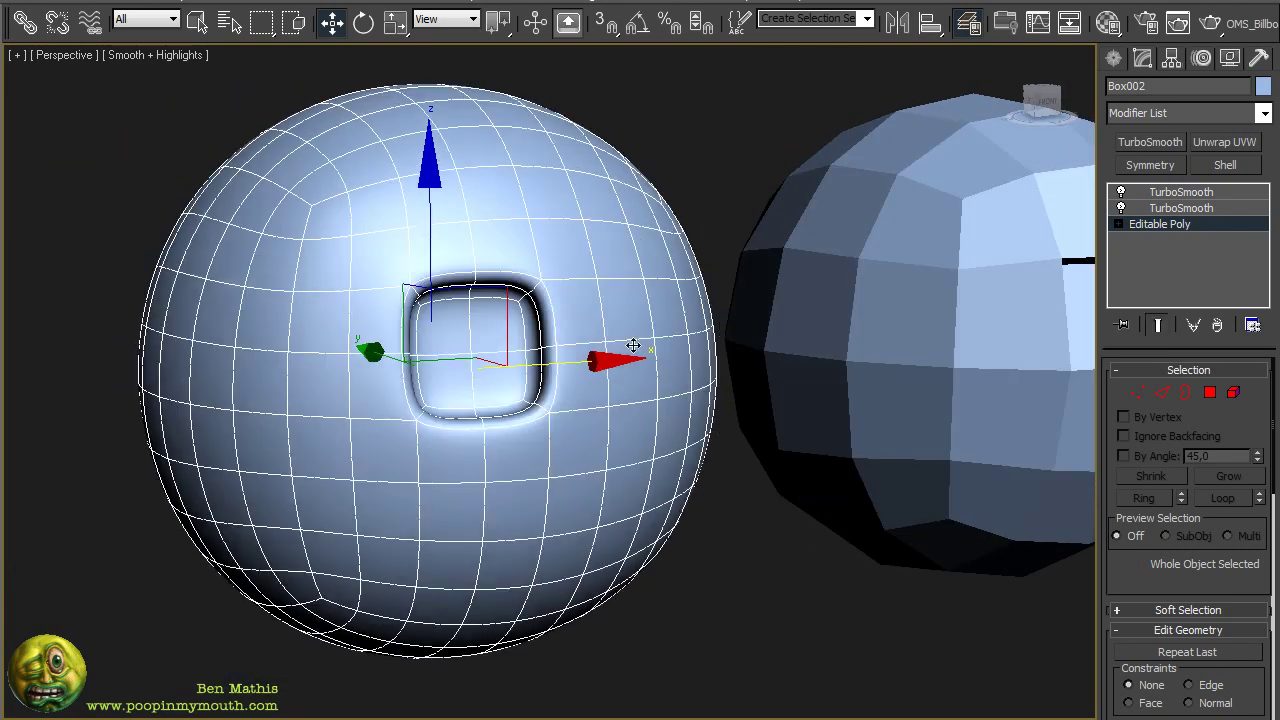
{"action": "mouse_move", "coordinate": [680, 342]}
{"action": "middle_mouse_down", "text": "alt"}
{"action": "mouse_move", "coordinate": [656, 336]}
{"action": "mouse_move", "coordinate": [656, 270]}
{"action": "mouse_move", "coordinate": [657, 321]}
{"action": "mouse_move", "coordinate": [680, 341]}
{"action": "middle_mouse_up", "text": "alt"}
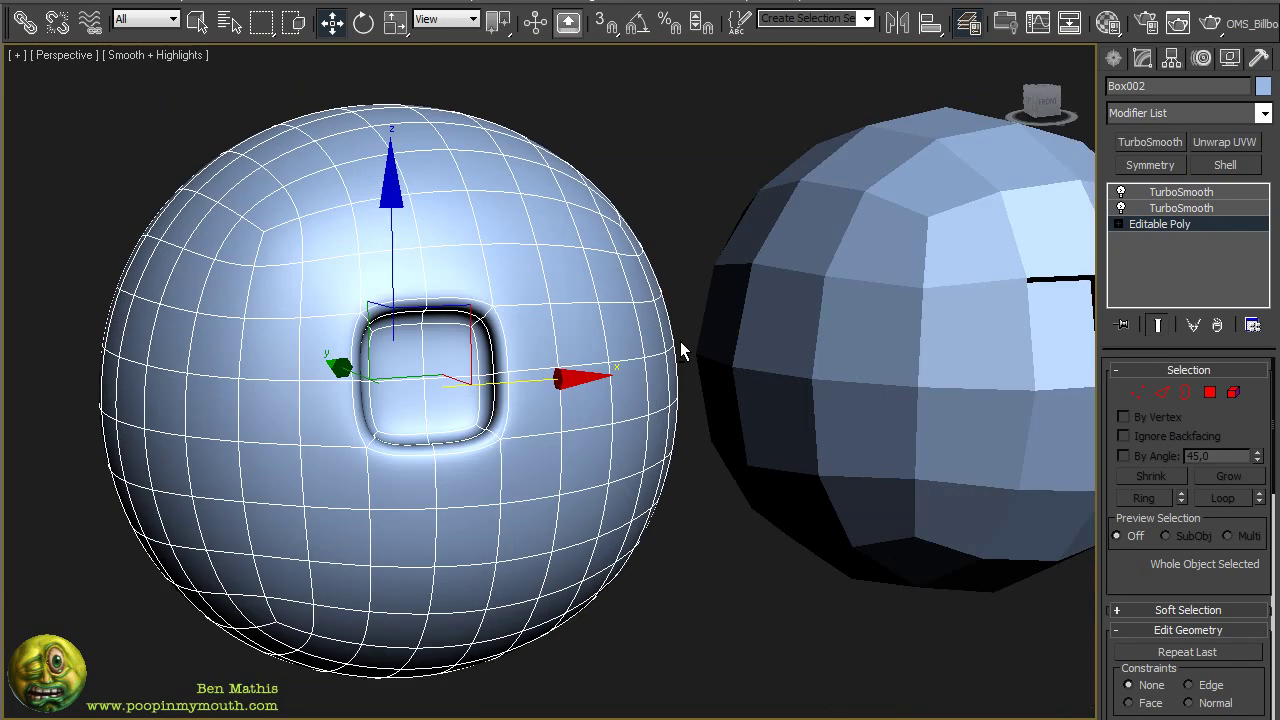
Turn off the upper TurboSmooth on the double-TurboSmooth sphere and show the lower modifier's settings.
{"action": "left_click", "coordinate": [1121, 192]}
{"action": "left_click", "coordinate": [1170, 208]}
{"action": "mouse_move", "coordinate": [590, 330]}
{"action": "middle_mouse_down", "text": "alt"}
{"action": "mouse_move", "coordinate": [569, 324]}
{"action": "mouse_move", "coordinate": [578, 330]}
{"action": "middle_mouse_up", "text": "alt"}
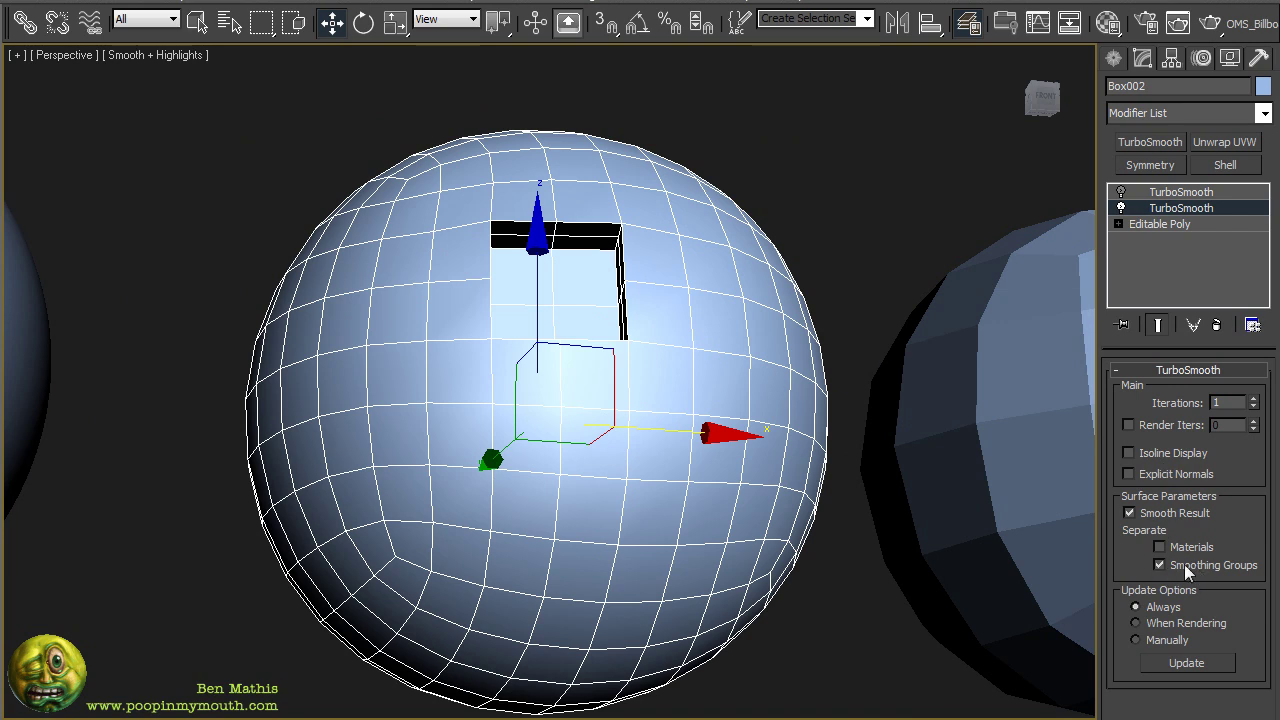
Turn TurboSmooth back on for the single-TurboSmooth sphere.
{"action": "left_click", "coordinate": [1023, 403]}
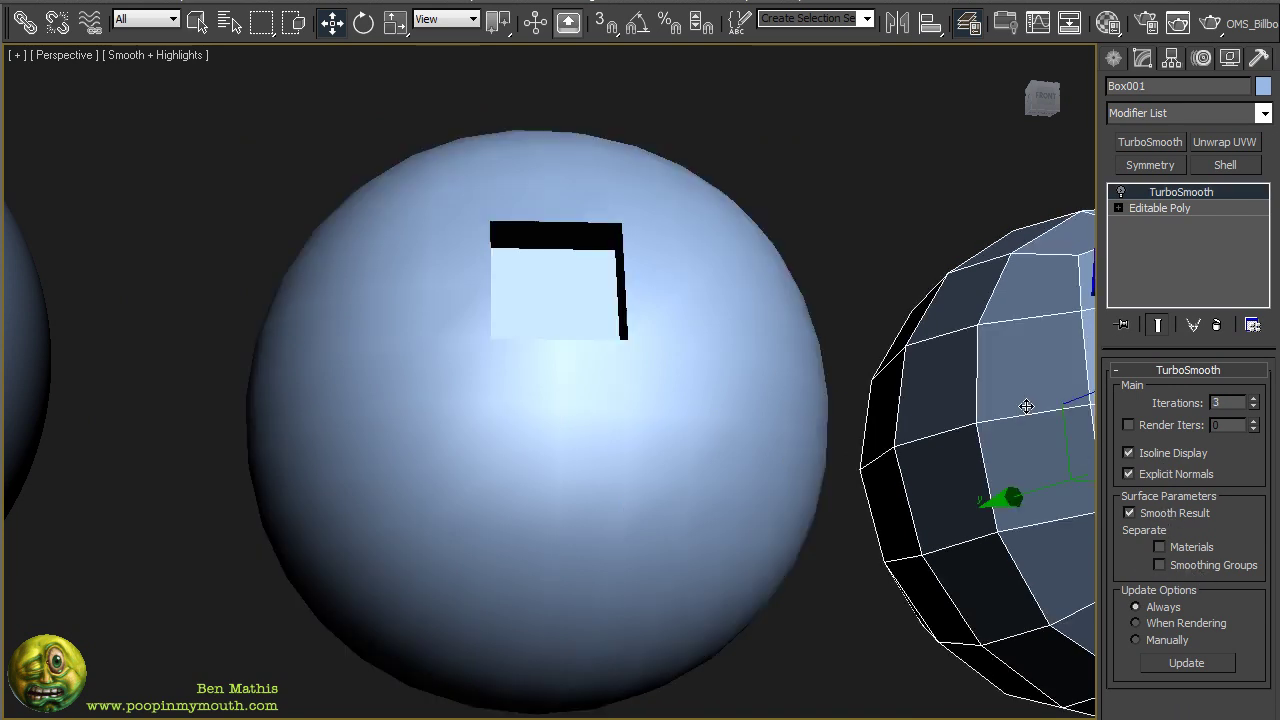
{"action": "left_click", "coordinate": [1121, 193]}
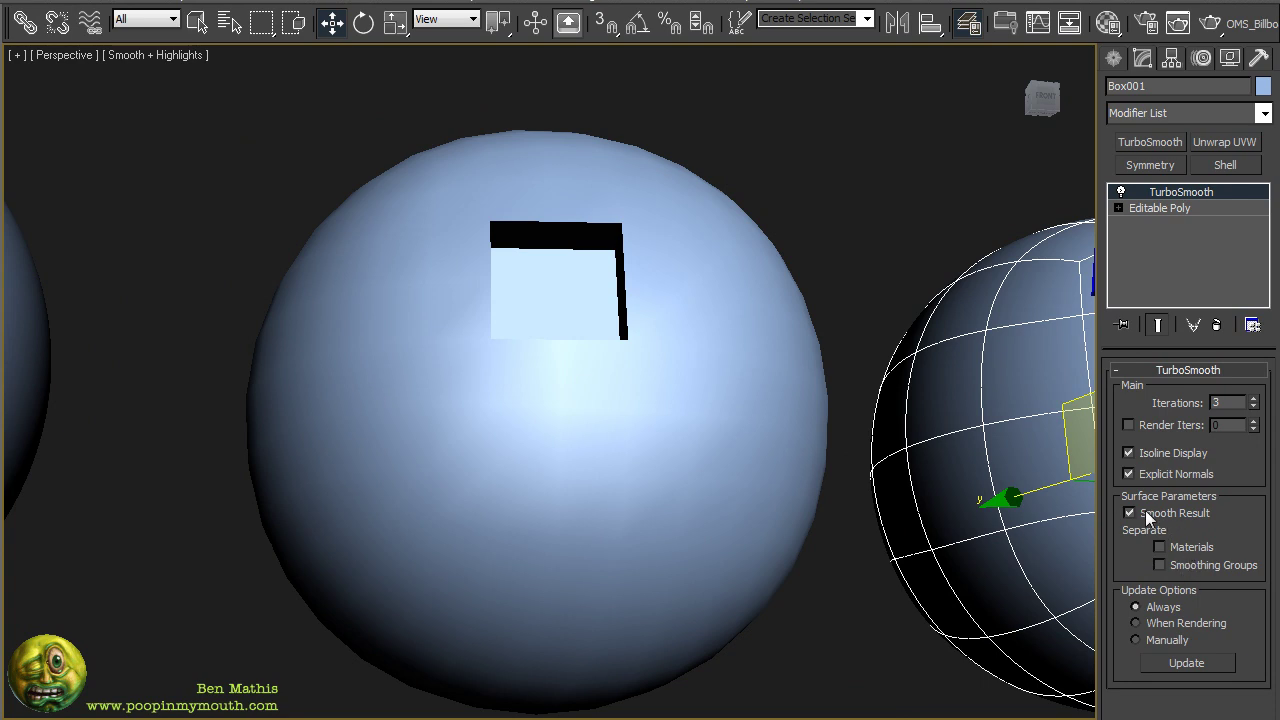
Select the recess's lower wall polygon on the double-TurboSmooth sphere's base mesh and examine its smoothing group assignment.
{"action": "left_click", "coordinate": [651, 357]}
{"action": "left_click", "coordinate": [1179, 221]}
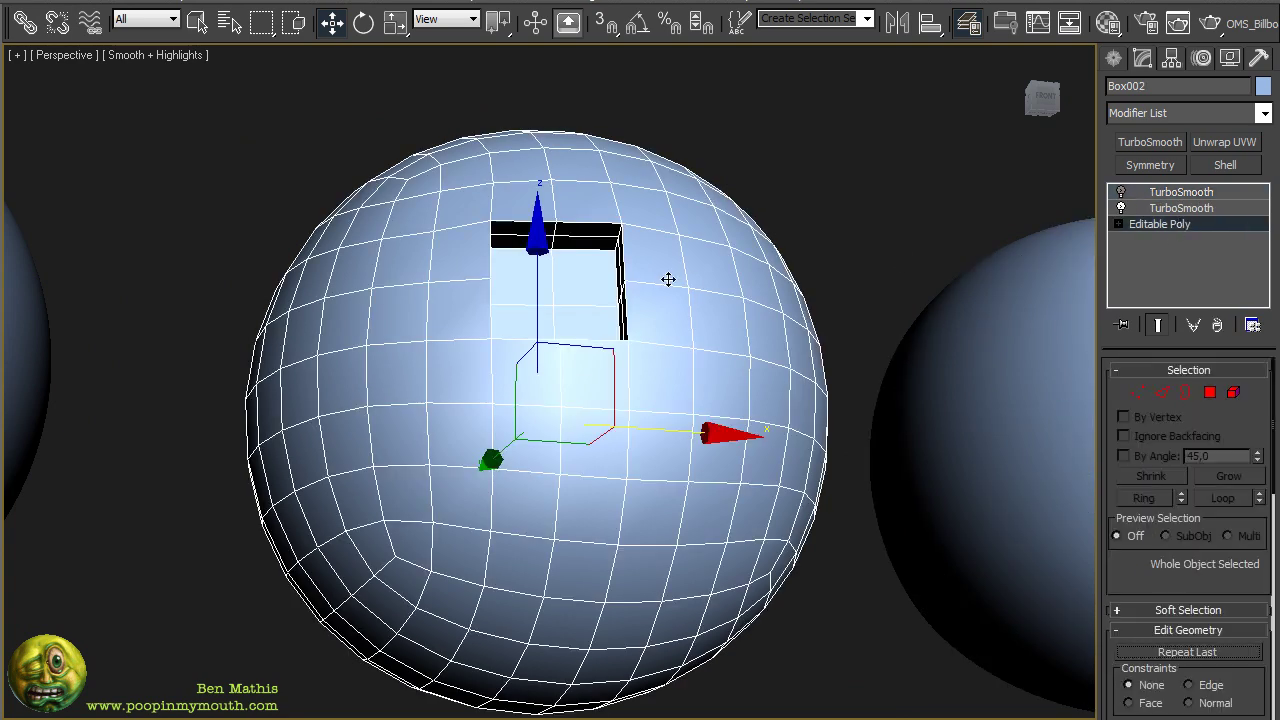
{"action": "key", "text": "grave"}
{"action": "middle_click_drag", "start_coordinate": [669, 279], "coordinate": [720, 411]}
{"action": "scroll", "coordinate": [720, 411], "scroll_direction": "up", "scroll_amount": 3}
{"action": "key", "text": "4"}
{"action": "left_click", "coordinate": [726, 531]}
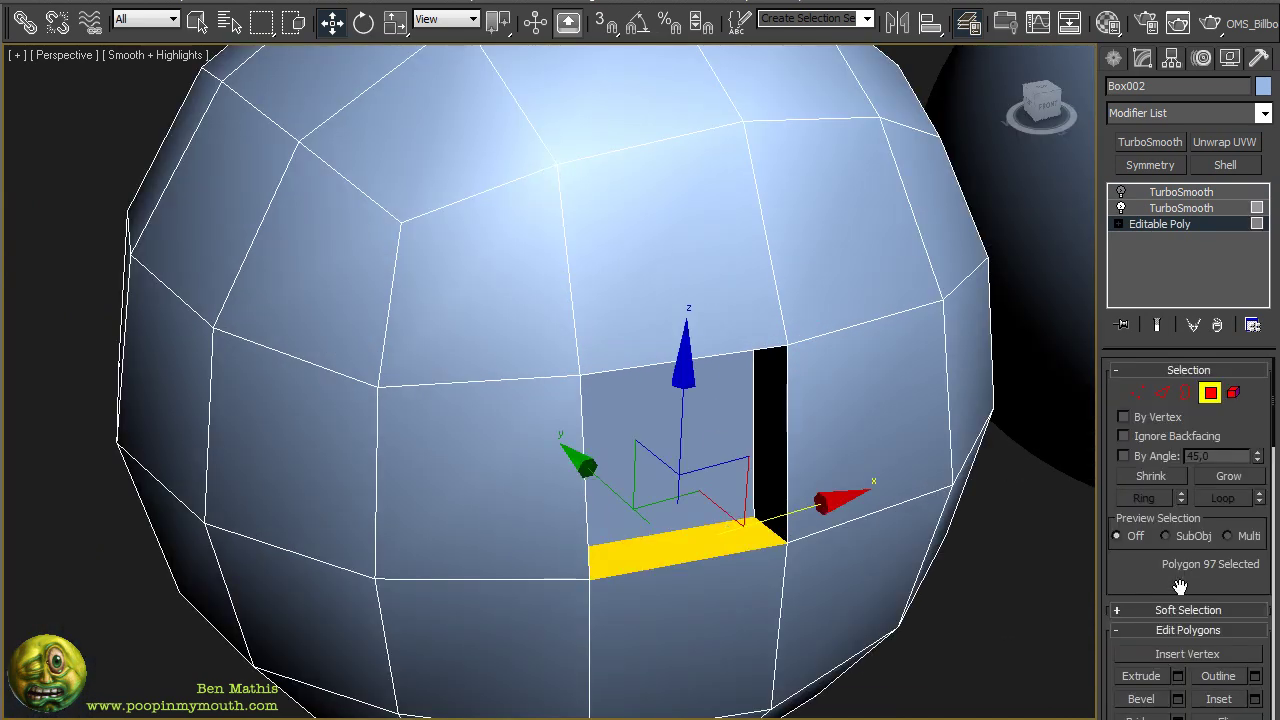
{"action": "scroll", "coordinate": [1164, 571], "scroll_direction": "down", "scroll_amount": 5}
{"action": "scroll", "coordinate": [1168, 540], "scroll_direction": "down", "scroll_amount": 5}
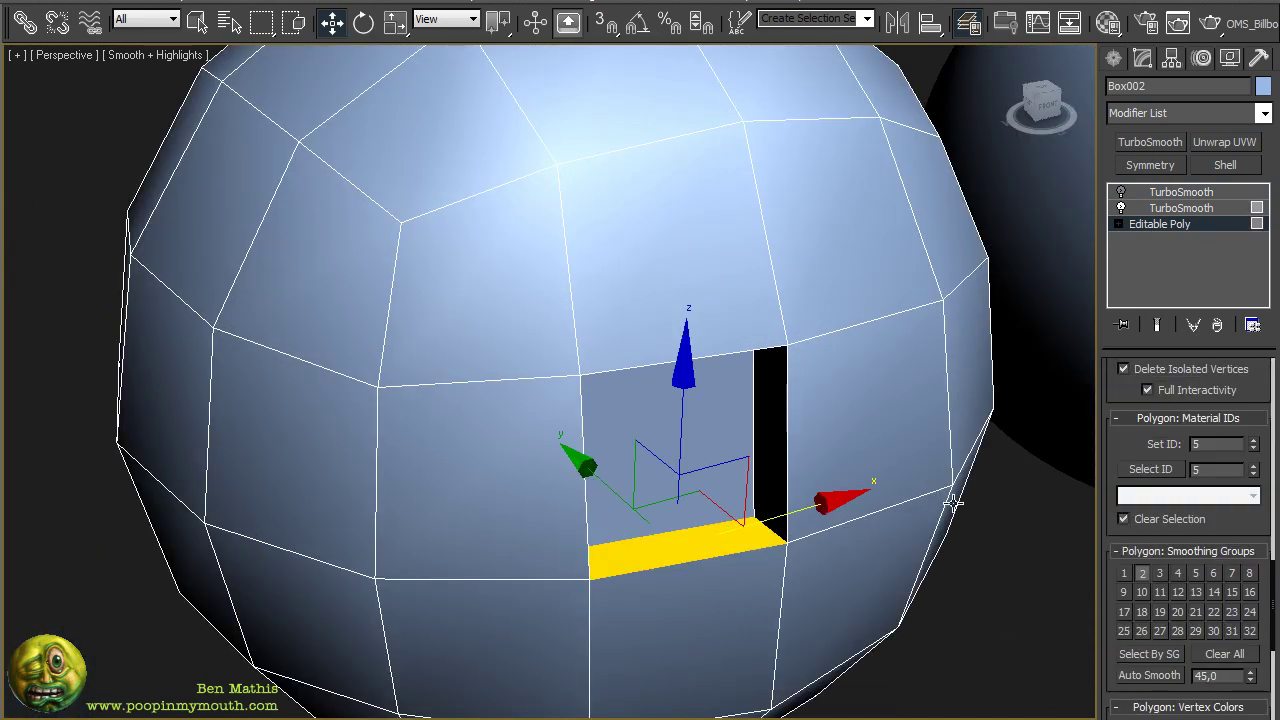
Apply Auto Smooth to all polygons of the base mesh, then leave polygon editing with the smoothed result shown.
{"action": "key", "text": "ctrl+a"}
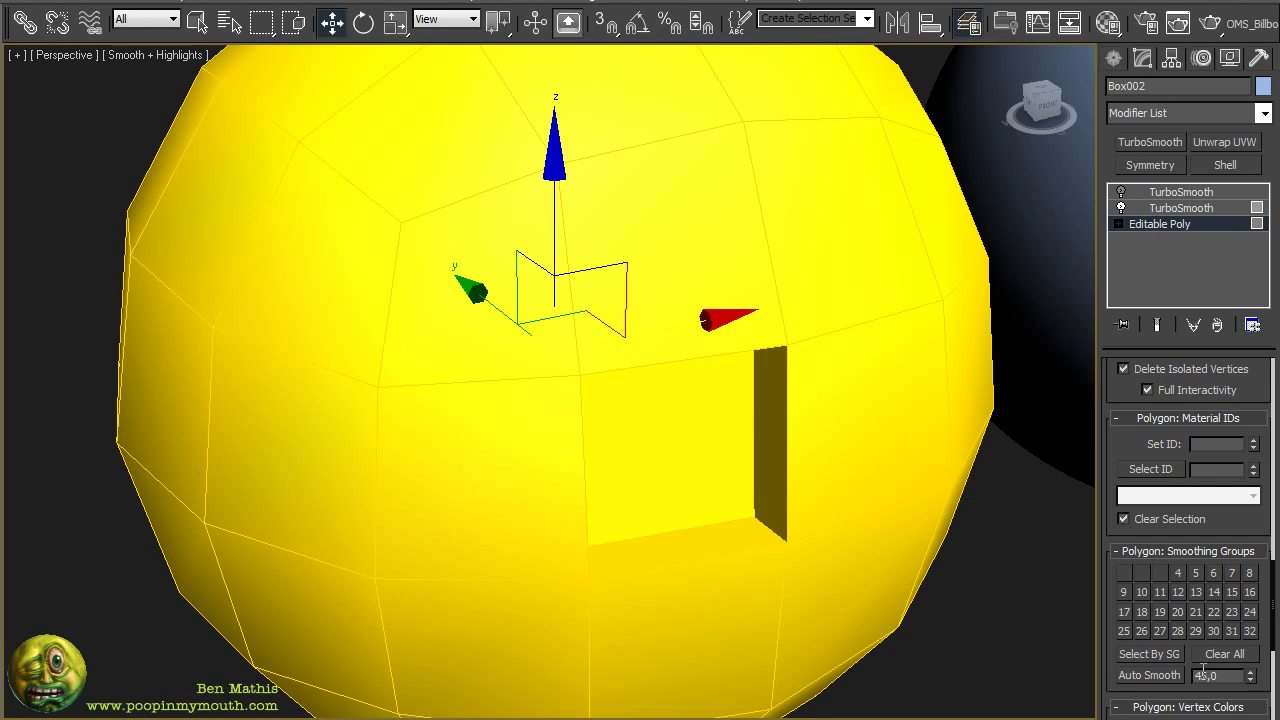
{"action": "type", "text": "2"}
{"action": "left_click", "coordinate": [1163, 680]}
{"action": "key", "text": "ctrl+e"}
{"action": "left_click", "coordinate": [1171, 224]}
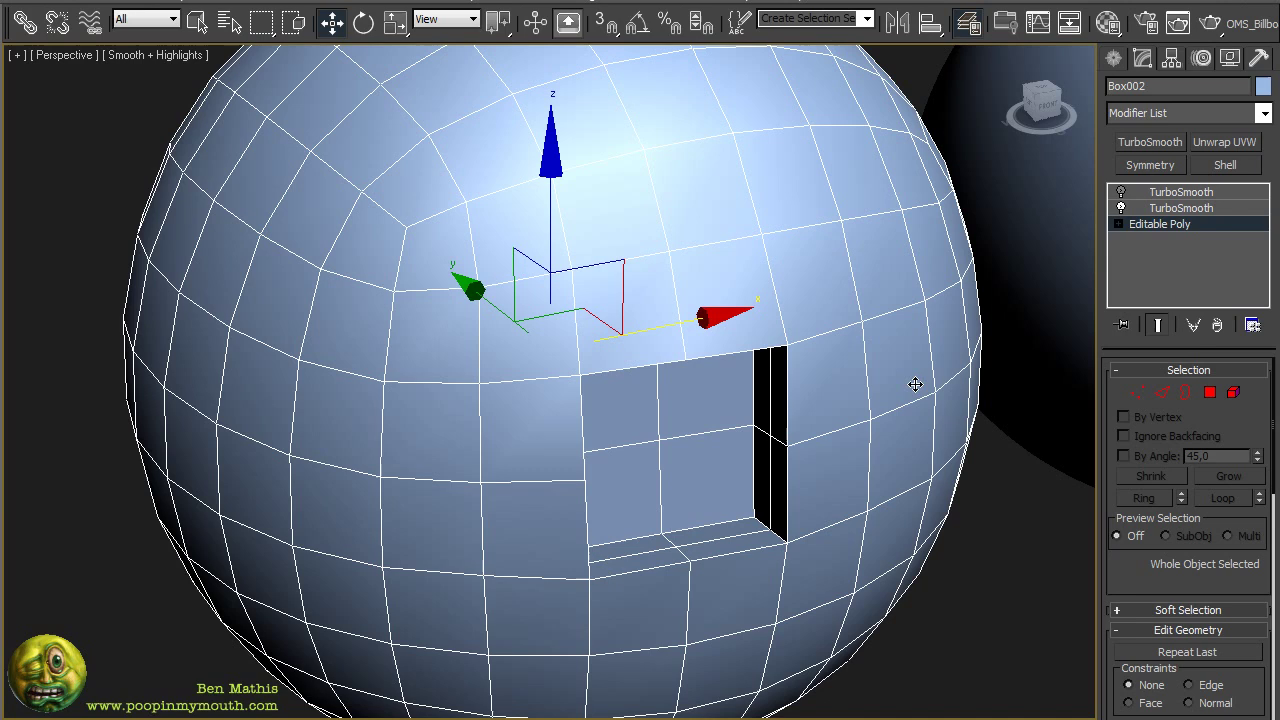
Compare the base mesh with the lower TurboSmooth's result around the recess from several angles by toggling the end result.
{"action": "middle_click_drag", "start_coordinate": [914, 380], "coordinate": [906, 299], "text": "alt"}
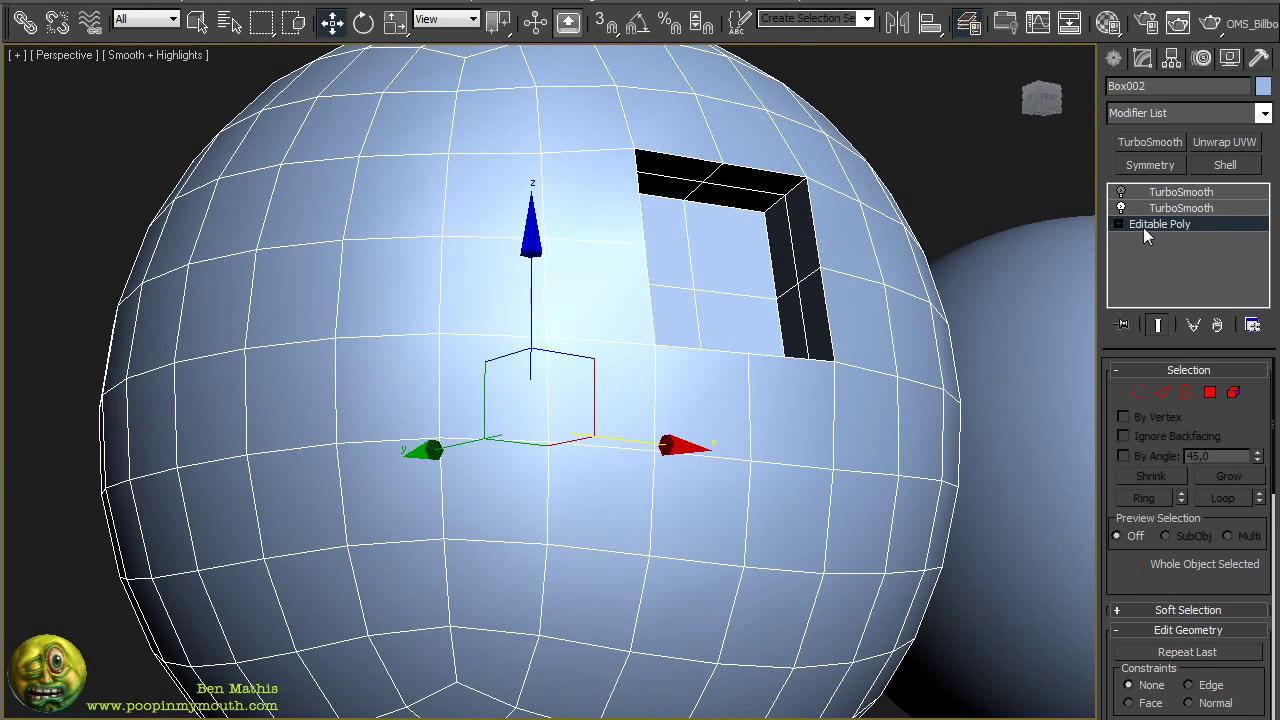
{"action": "key", "text": "ctrl+e"}
{"action": "key", "text": "ctrl+e"}
{"action": "key", "text": "ctrl+e"}
{"action": "key", "text": "ctrl+e"}
{"action": "key", "text": "ctrl+e"}
{"action": "key", "text": "ctrl+e"}
{"action": "key", "text": "ctrl+q"}
{"action": "key", "text": "ctrl+q"}
{"action": "key", "text": "ctrl+q"}
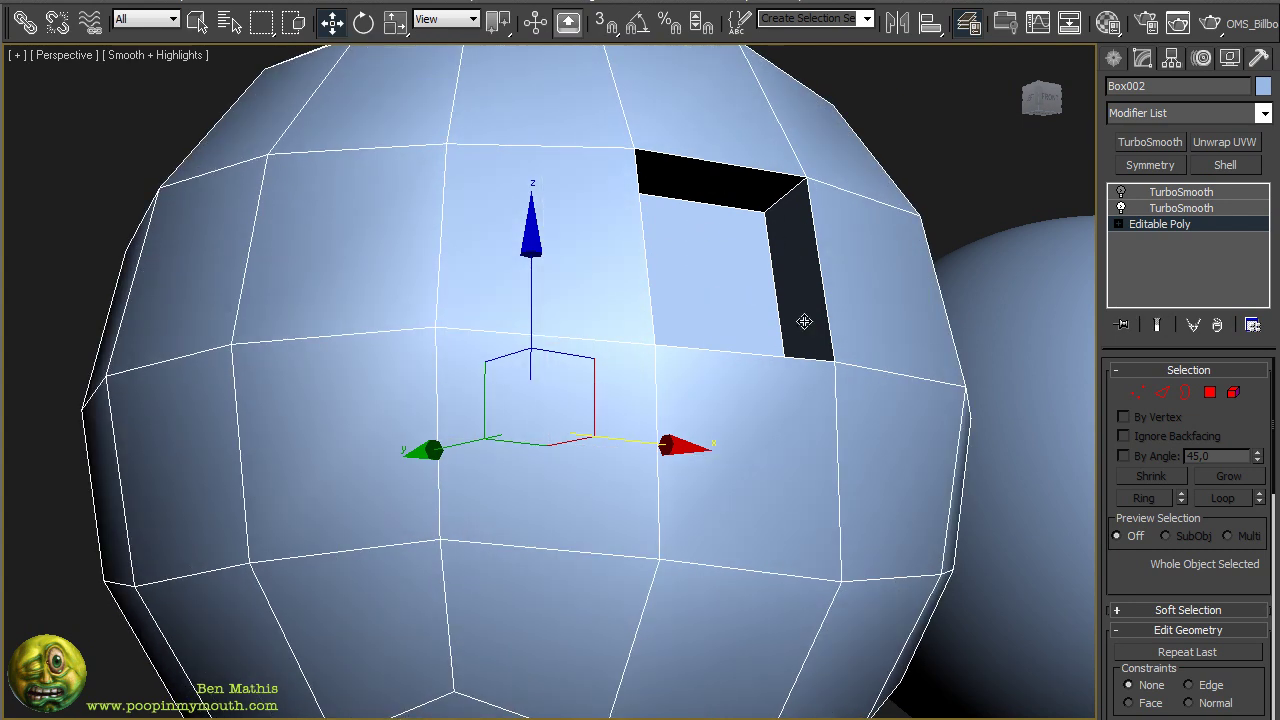
{"action": "middle_click_drag", "start_coordinate": [804, 321], "coordinate": [571, 353], "text": "alt"}
{"action": "key", "text": "ctrl+BackSpace"}
{"action": "key", "text": "ctrl+BackSpace"}
{"action": "key", "text": "ctrl+BackSpace"}
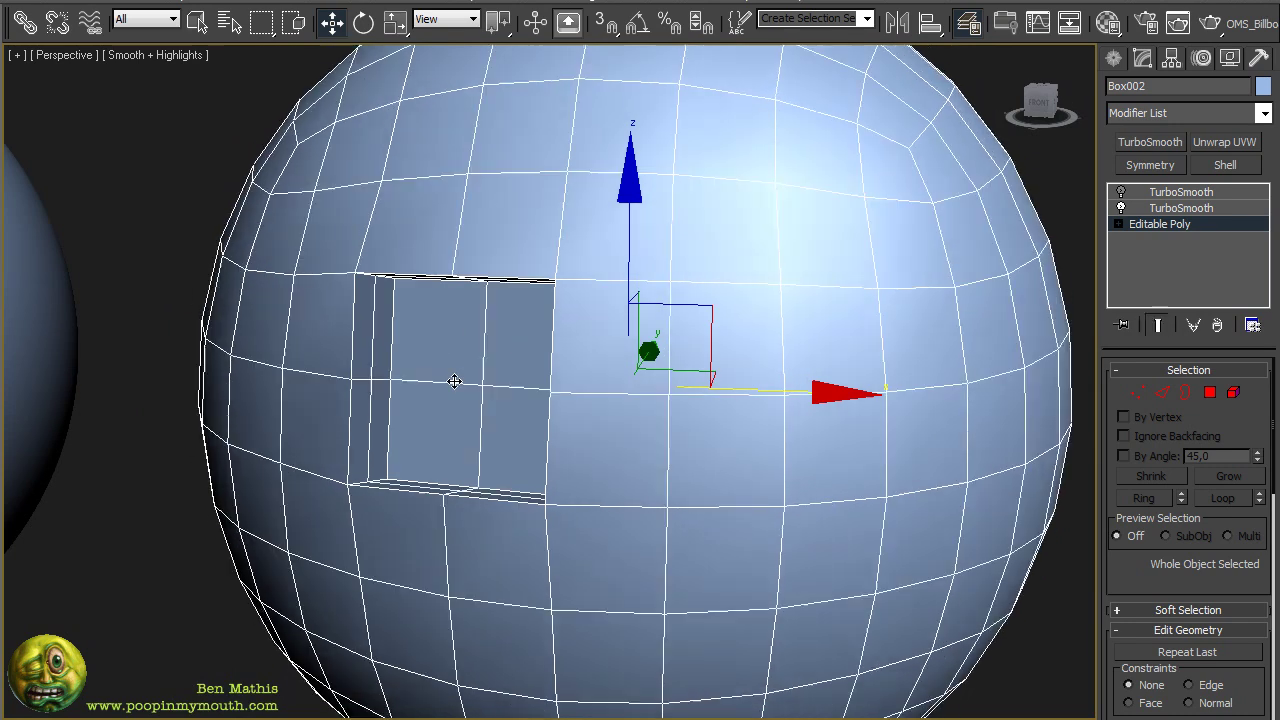
{"action": "middle_click_drag", "start_coordinate": [454, 381], "coordinate": [460, 291], "text": "alt"}
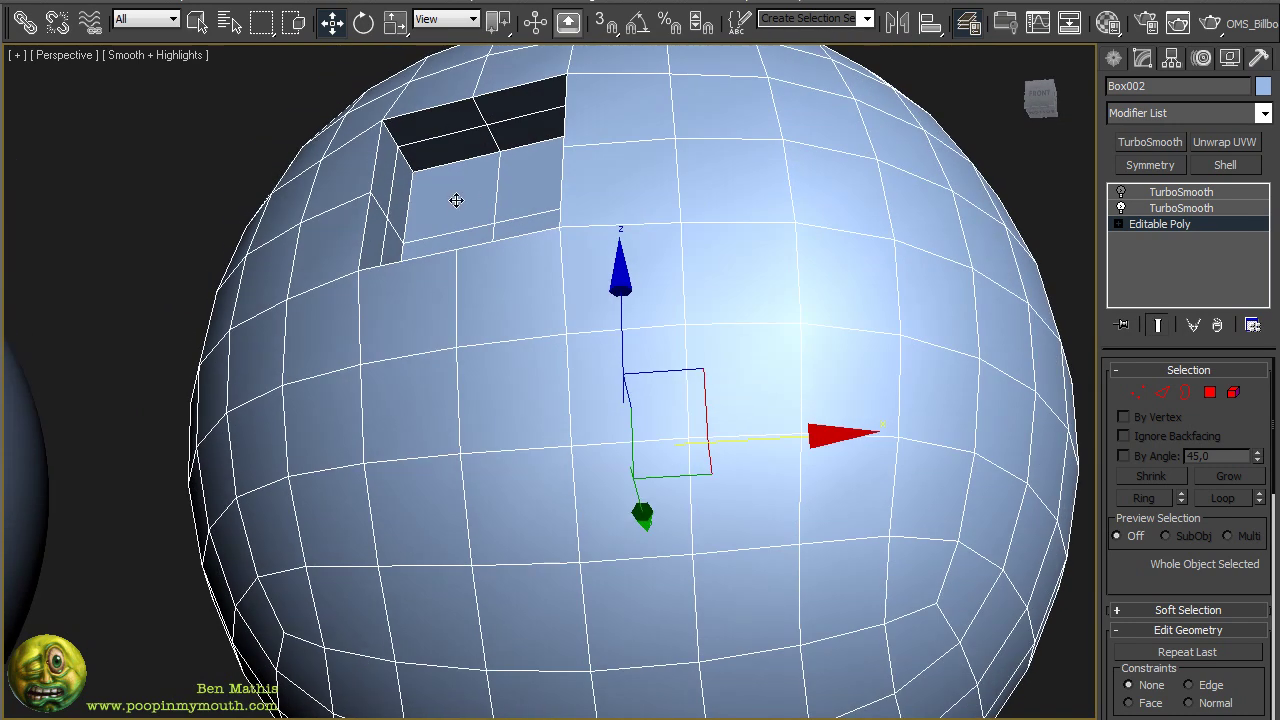
{"action": "key", "text": "ctrl+BackSpace"}
{"action": "key", "text": "ctrl+BackSpace"}
Turn the upper TurboSmooth back on and test its separation by smoothing groups, leaving that option off.
{"action": "left_click", "coordinate": [1175, 194]}
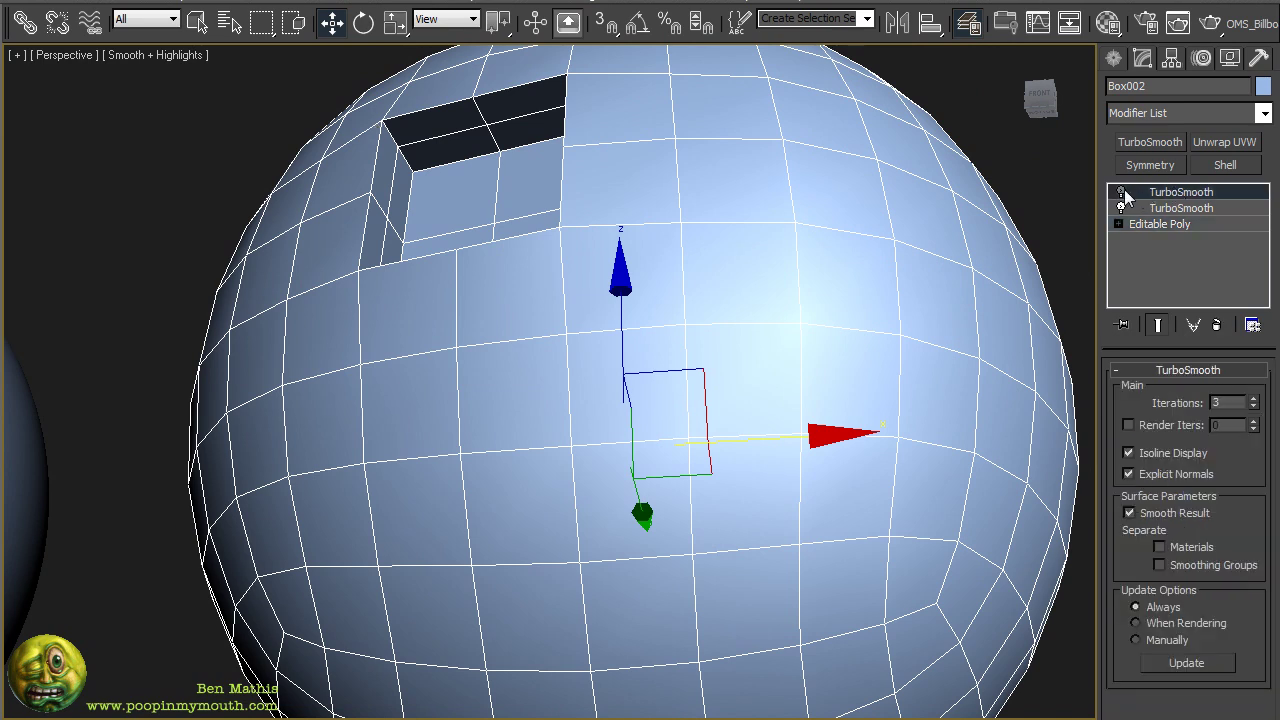
{"action": "left_click", "coordinate": [1121, 191]}
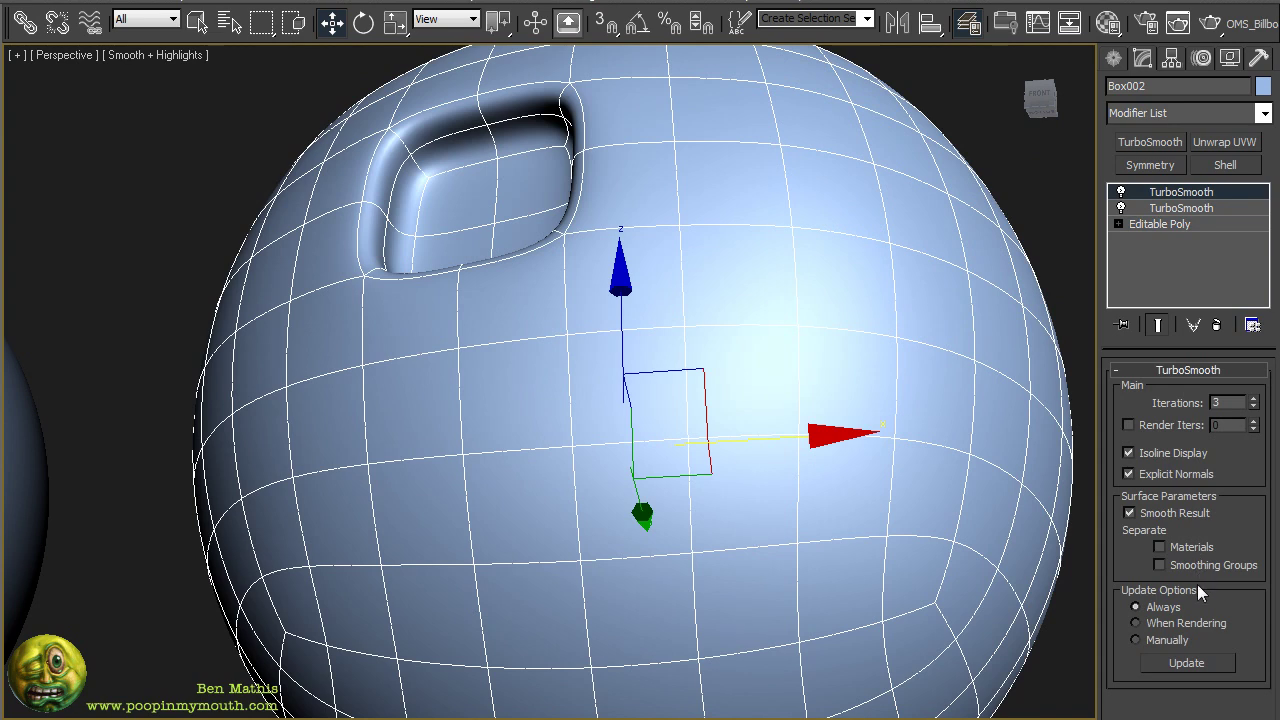
{"action": "left_click", "coordinate": [1182, 566]}
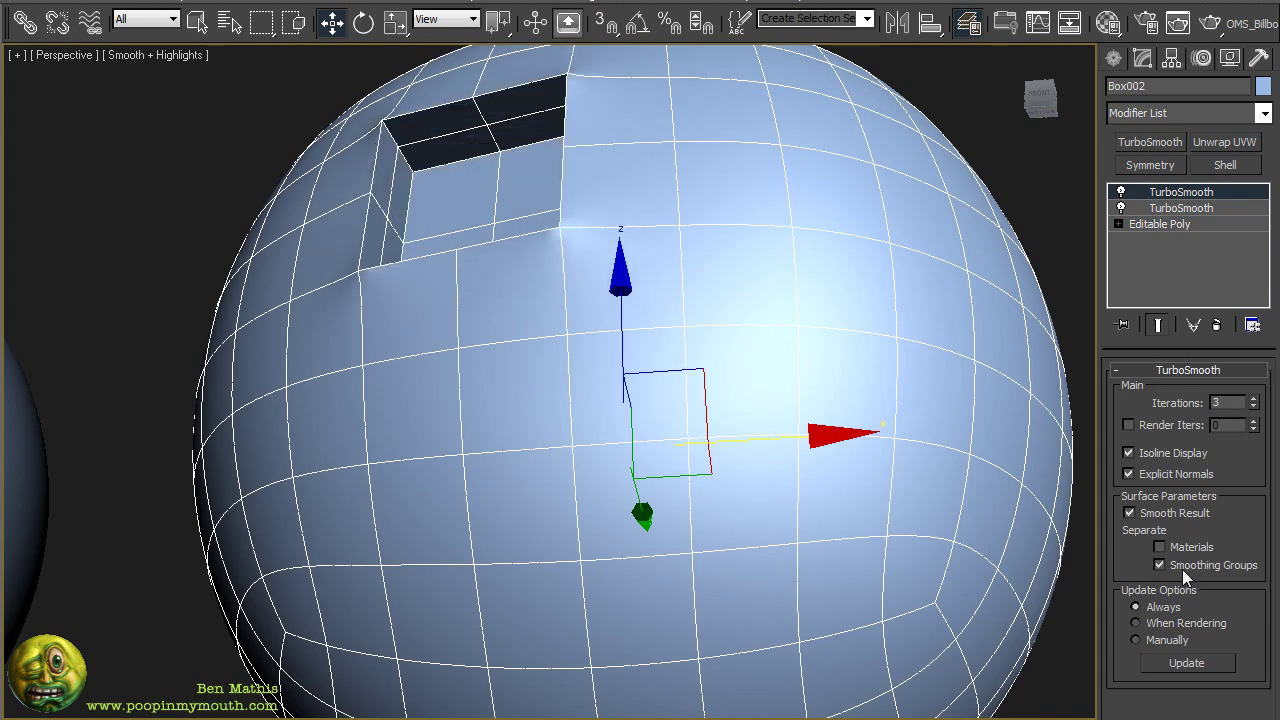
{"action": "left_click", "coordinate": [1182, 566]}
{"action": "left_click", "coordinate": [1182, 566]}
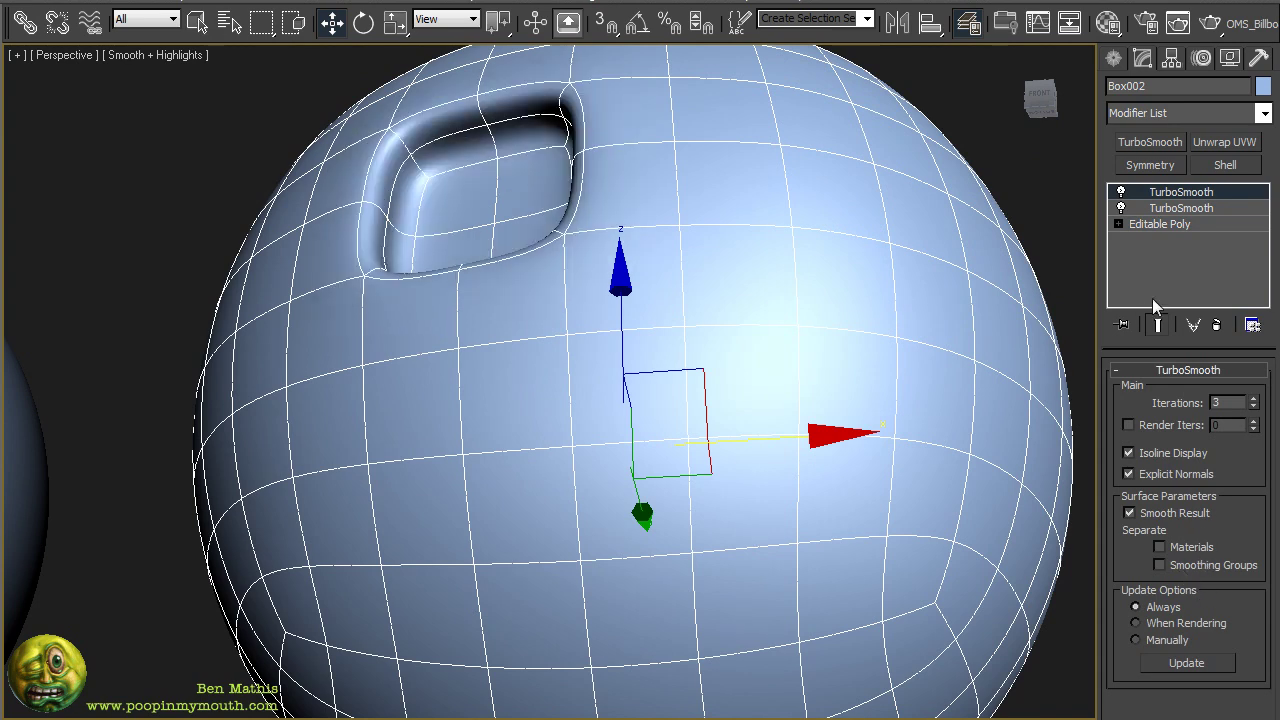
Examine the recess from the Editable Poly level, with the smoothed end result and as the bare base mesh.
{"action": "left_click", "coordinate": [1161, 224]}
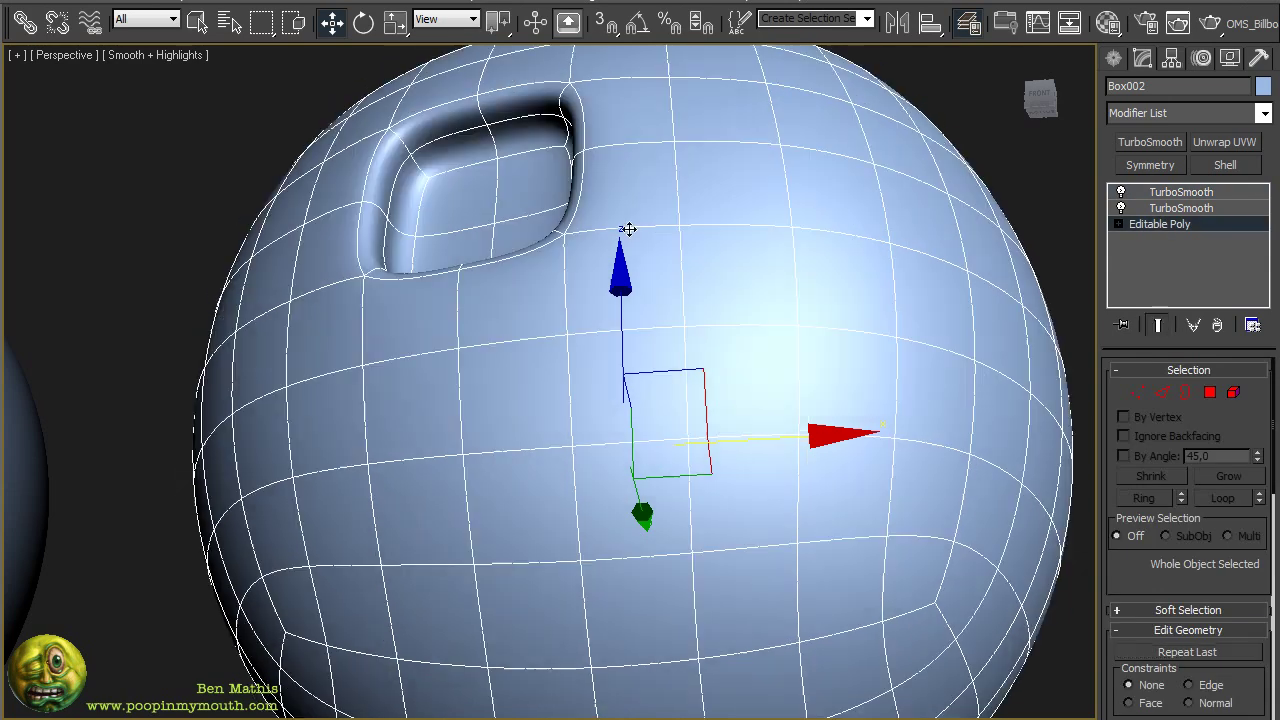
{"action": "middle_click_drag", "start_coordinate": [629, 229], "coordinate": [749, 263], "text": "alt"}
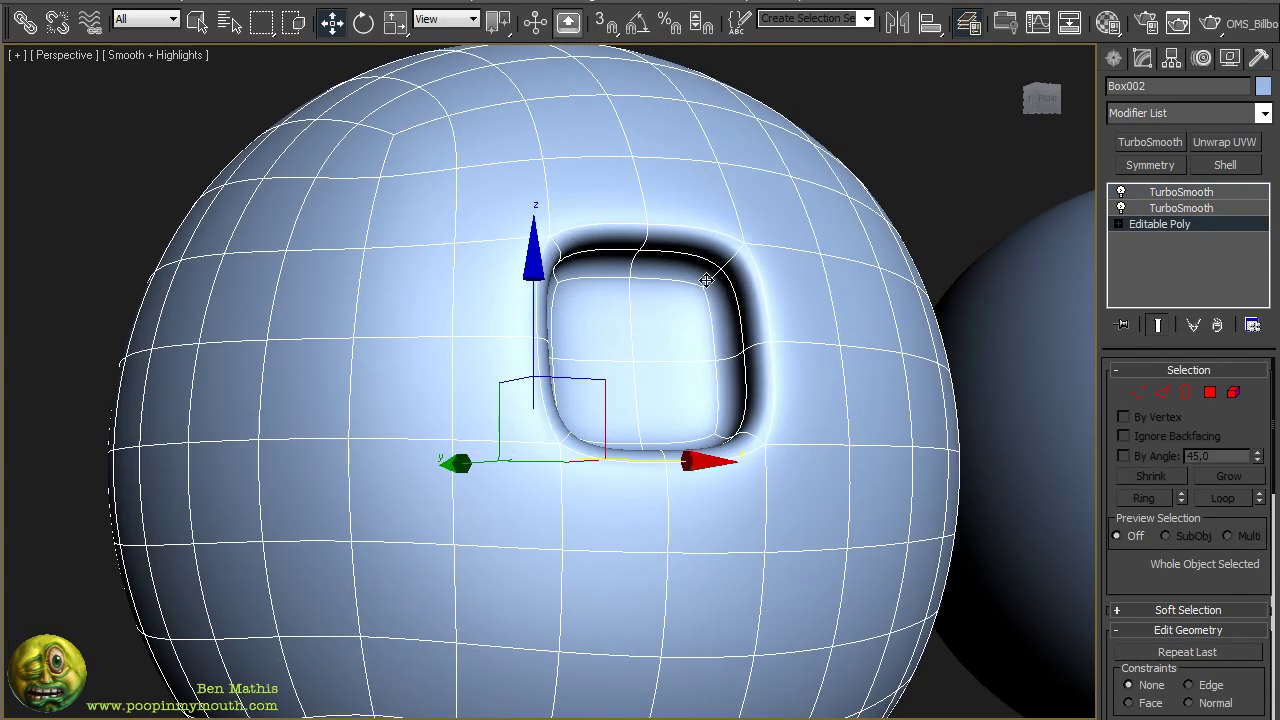
{"action": "key", "text": "ctrl+e"}
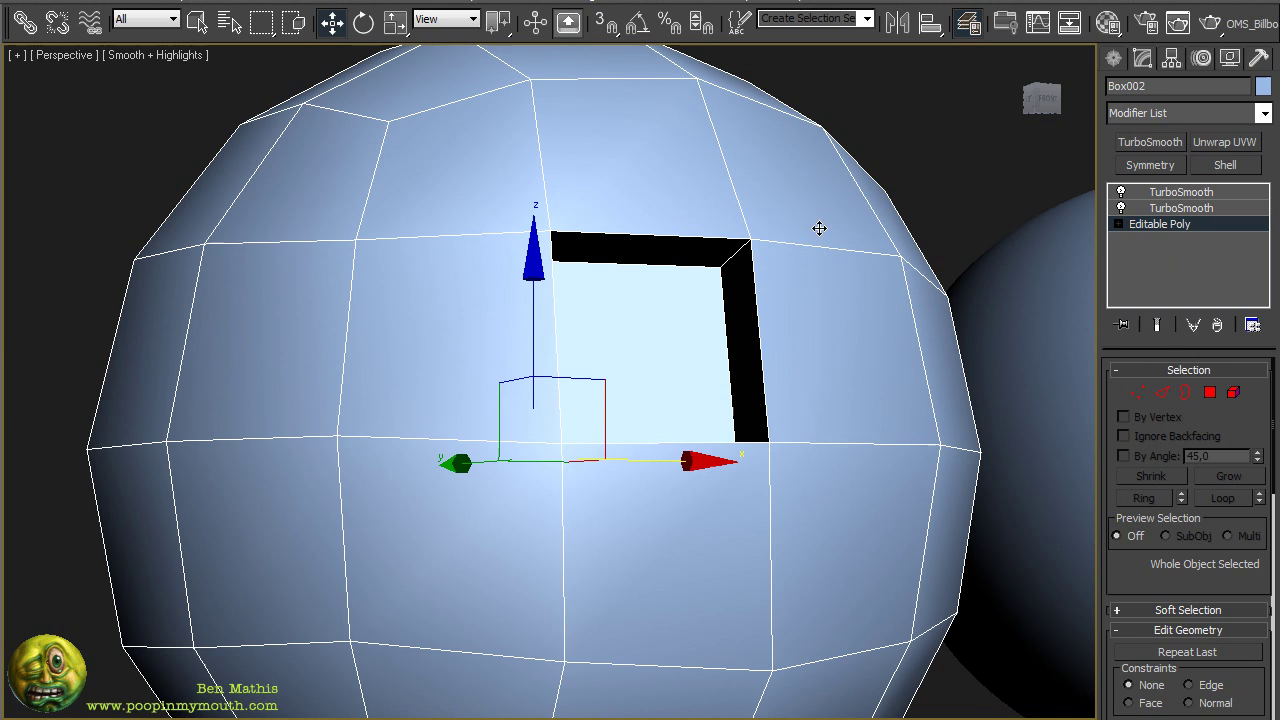
Try moving a base mesh vertex beside the recess using soft selection with a falloff of 5, then undo it and disable soft selection.
{"action": "key", "text": "1"}
{"action": "left_click", "coordinate": [940, 447]}
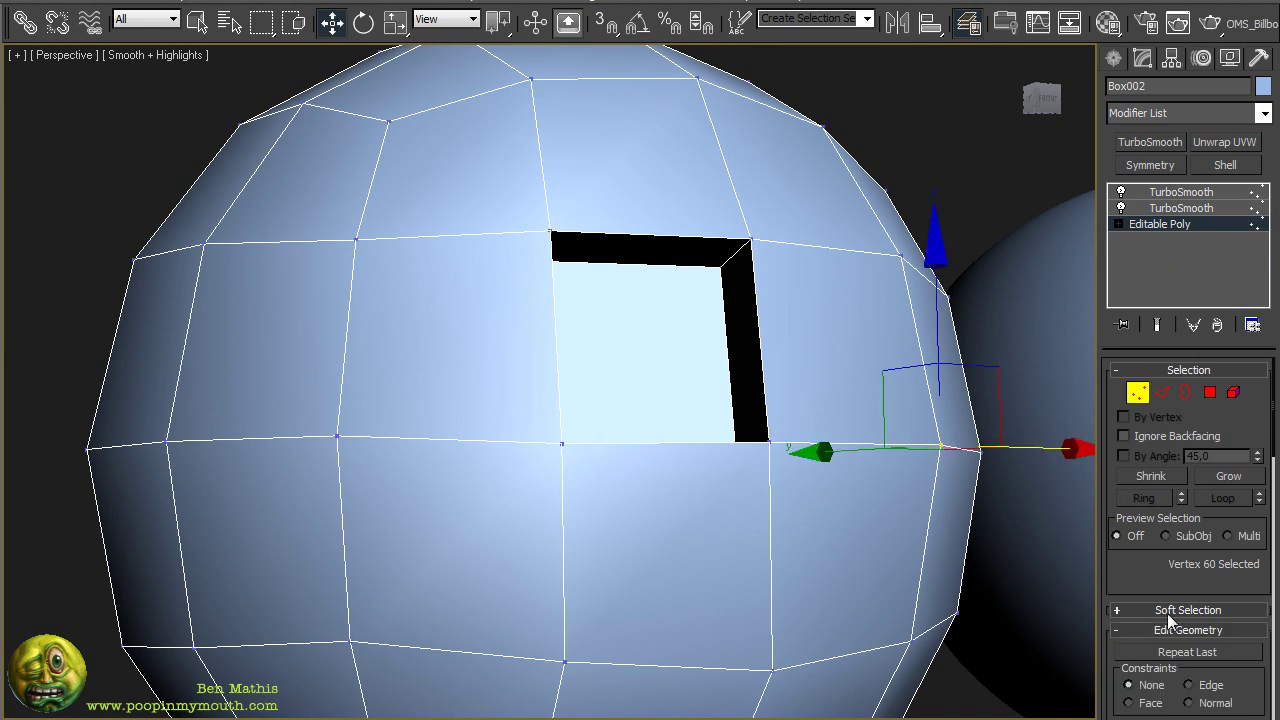
{"action": "left_click", "coordinate": [1167, 612]}
{"action": "left_click", "coordinate": [1125, 389]}
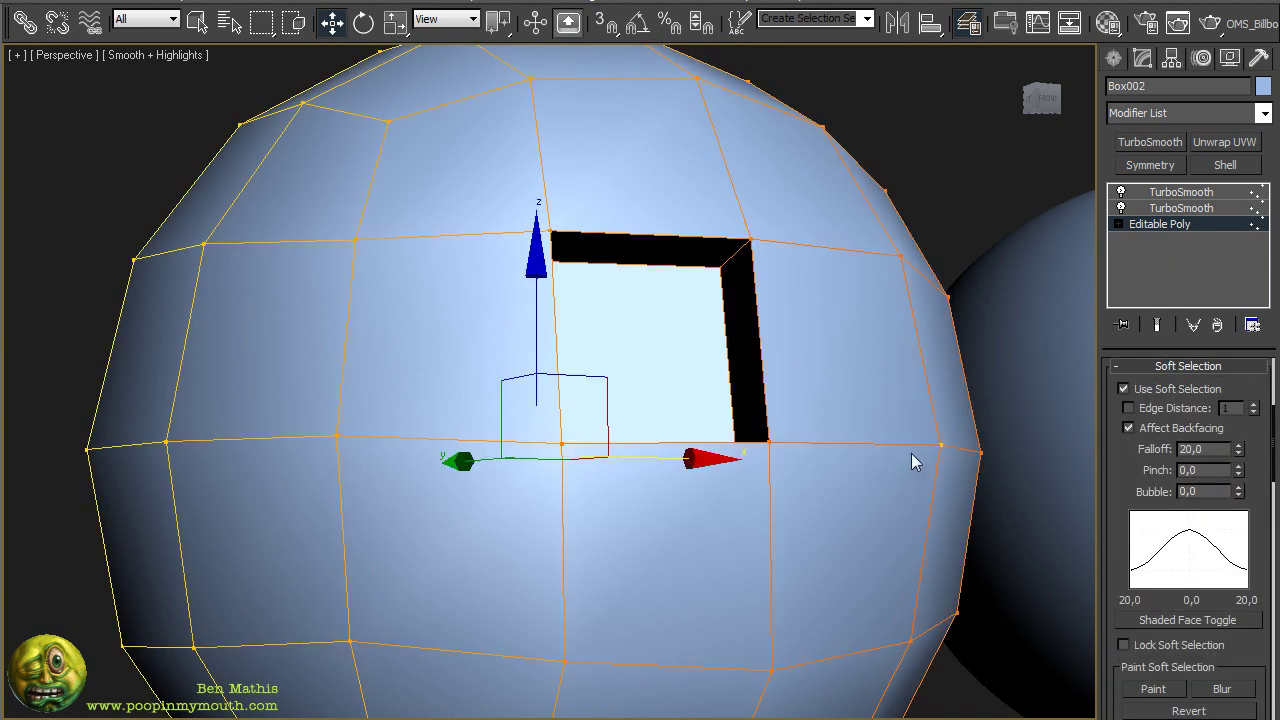
{"action": "left_click_drag", "start_coordinate": [1238, 452], "coordinate": [1237, 527]}
{"action": "left_click_drag", "start_coordinate": [934, 445], "coordinate": [841, 451]}
{"action": "key", "text": "ctrl+q"}
{"action": "key", "text": "ctrl+z"}
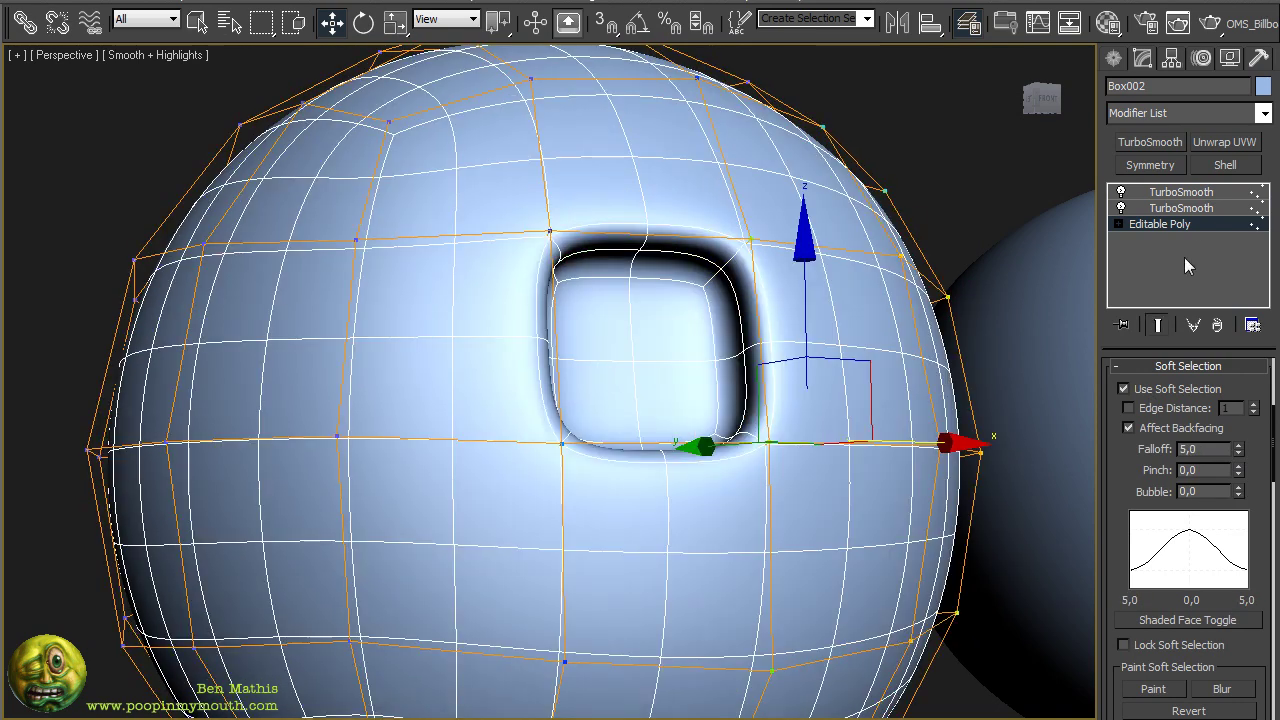
{"action": "left_click", "coordinate": [1142, 388]}
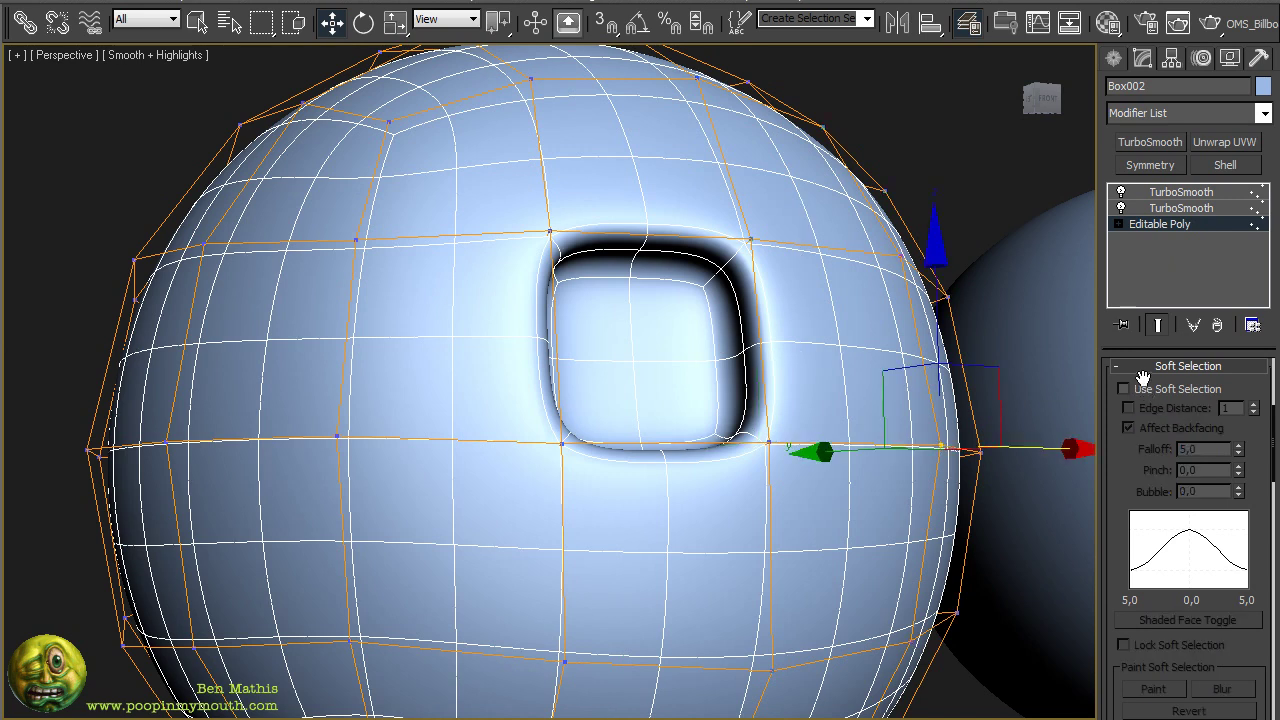
{"action": "left_click", "coordinate": [1162, 224]}
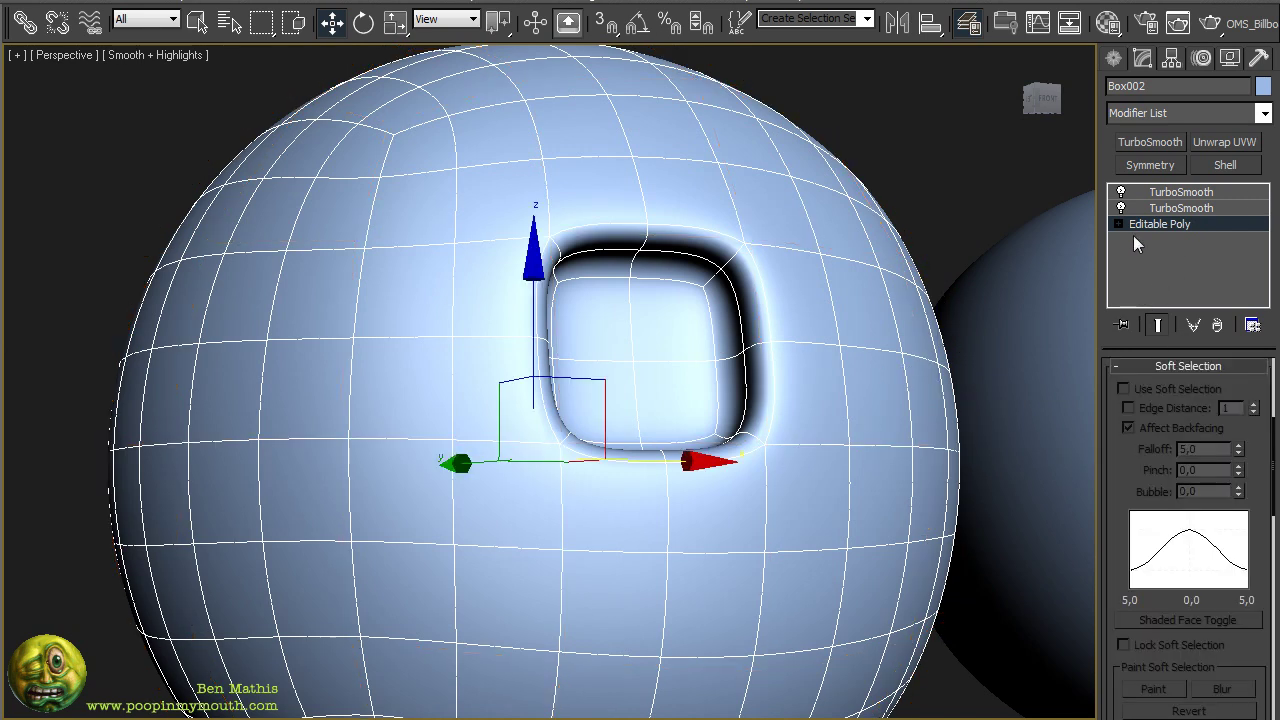
Review both TurboSmooth modifiers' settings and turn off Isoline Display on the upper one to show the full mesh density.
{"action": "left_click", "coordinate": [1187, 208]}
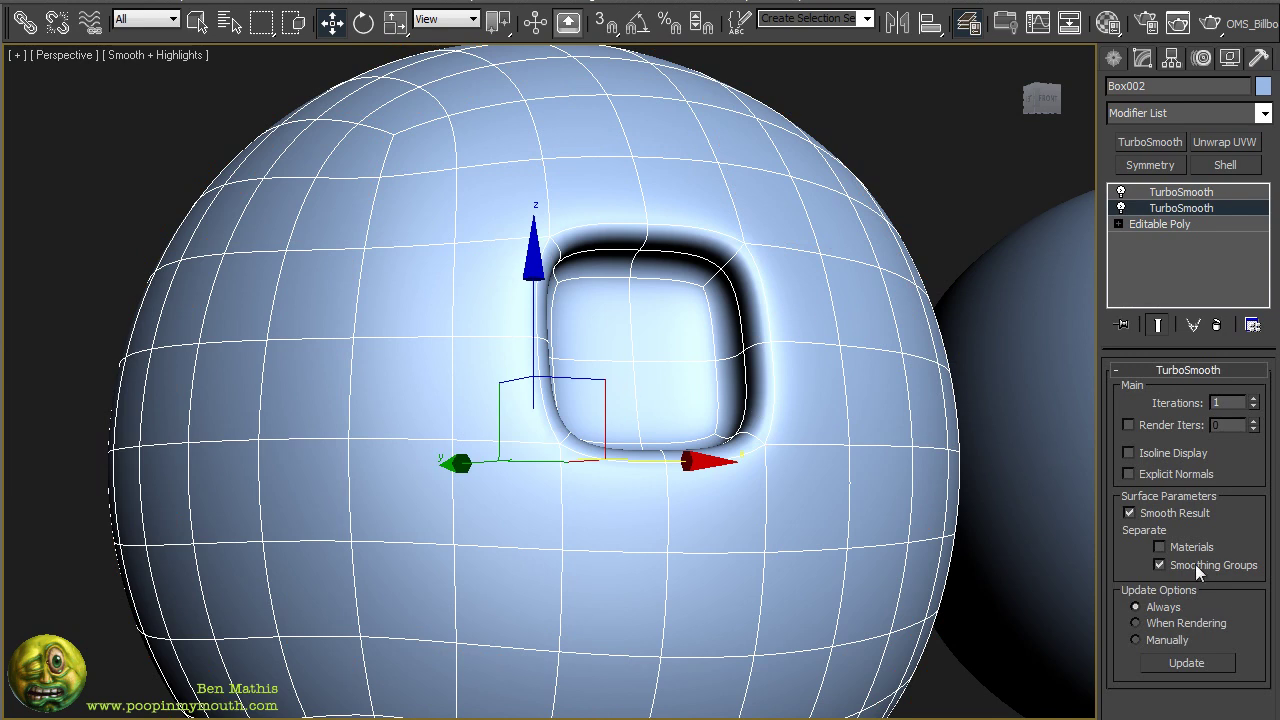
{"action": "left_click", "coordinate": [1181, 194]}
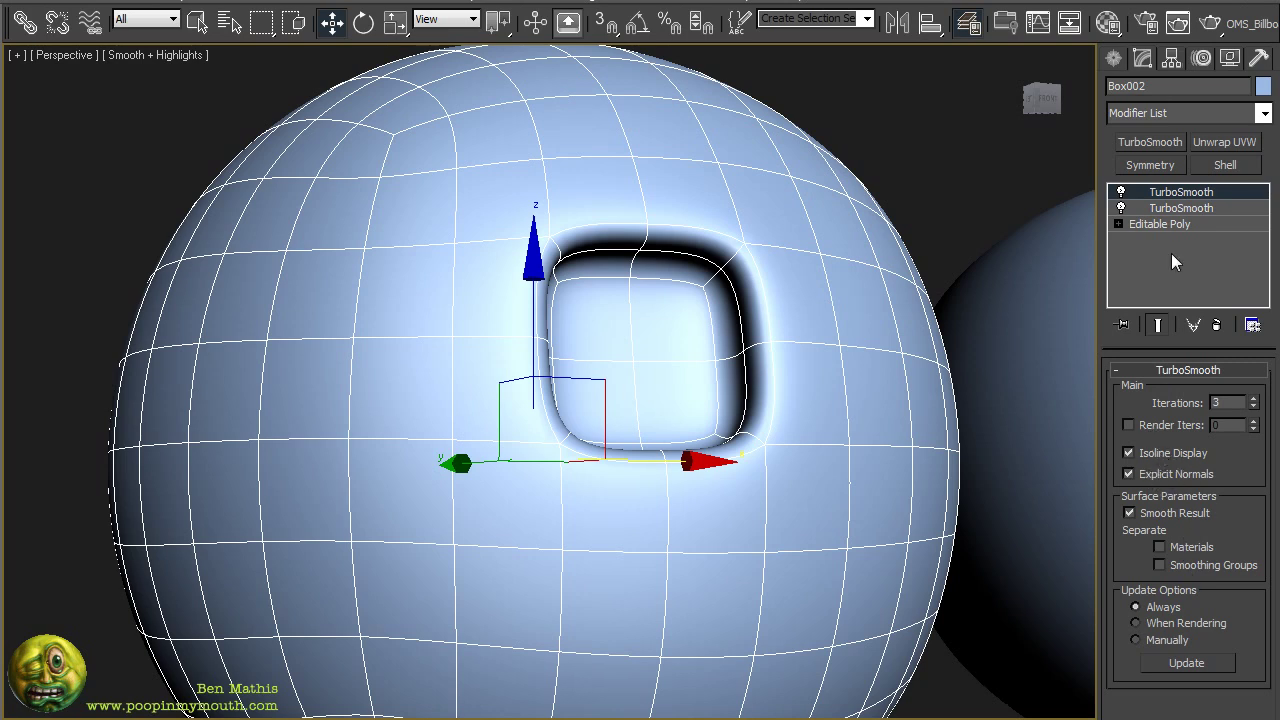
{"action": "left_click", "coordinate": [1129, 453]}
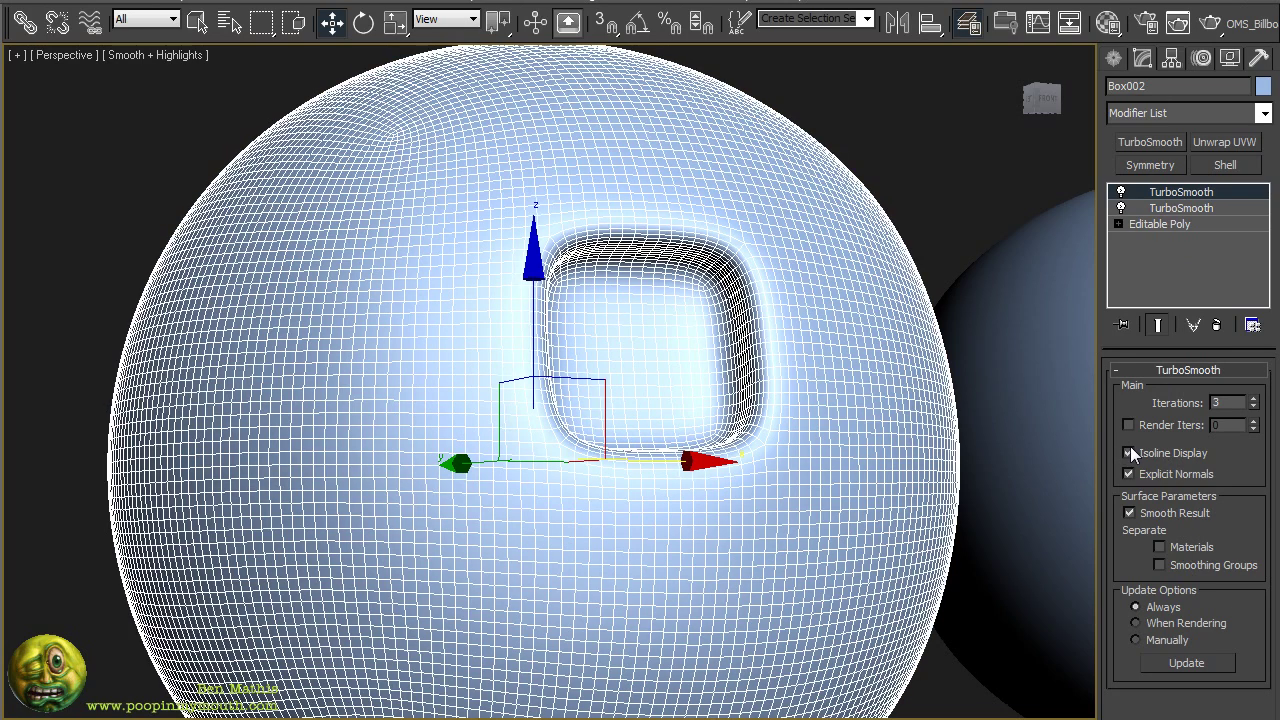
{"action": "left_click", "coordinate": [1151, 207]}
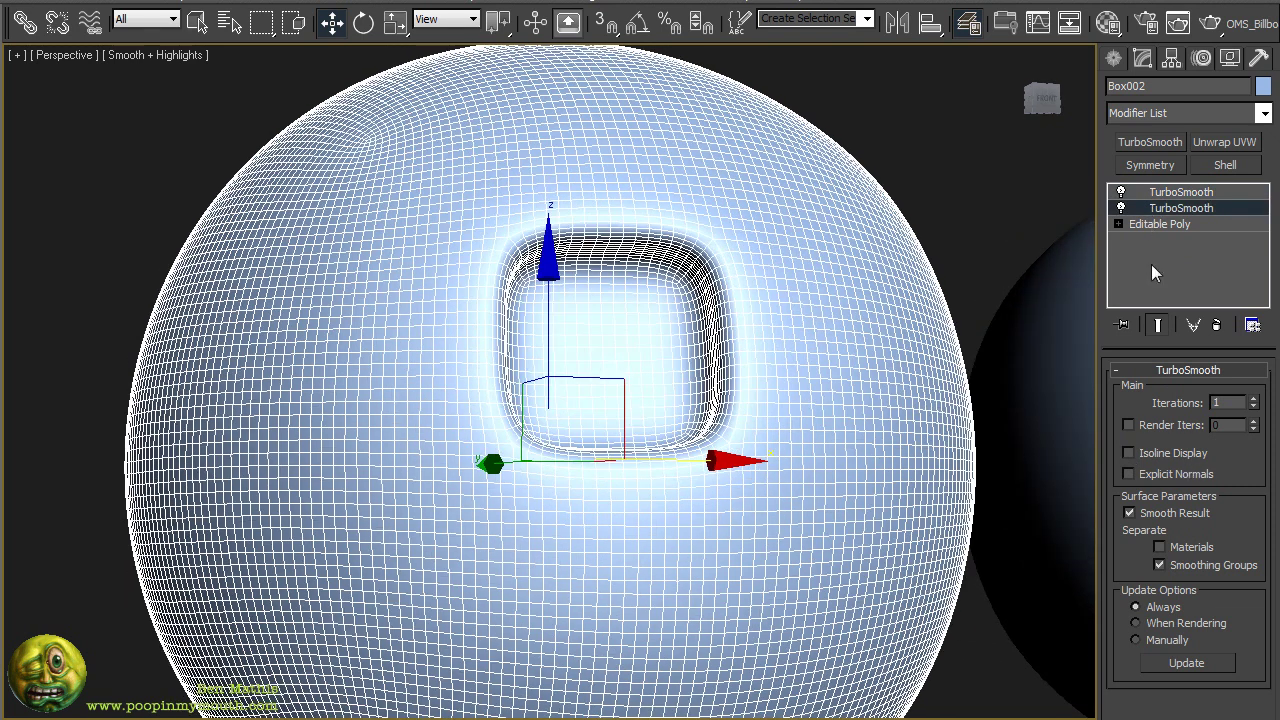
Review both TurboSmooth modifiers' settings and try Isoline Display on the lower one, leaving it off.
{"action": "left_click", "coordinate": [1163, 192]}
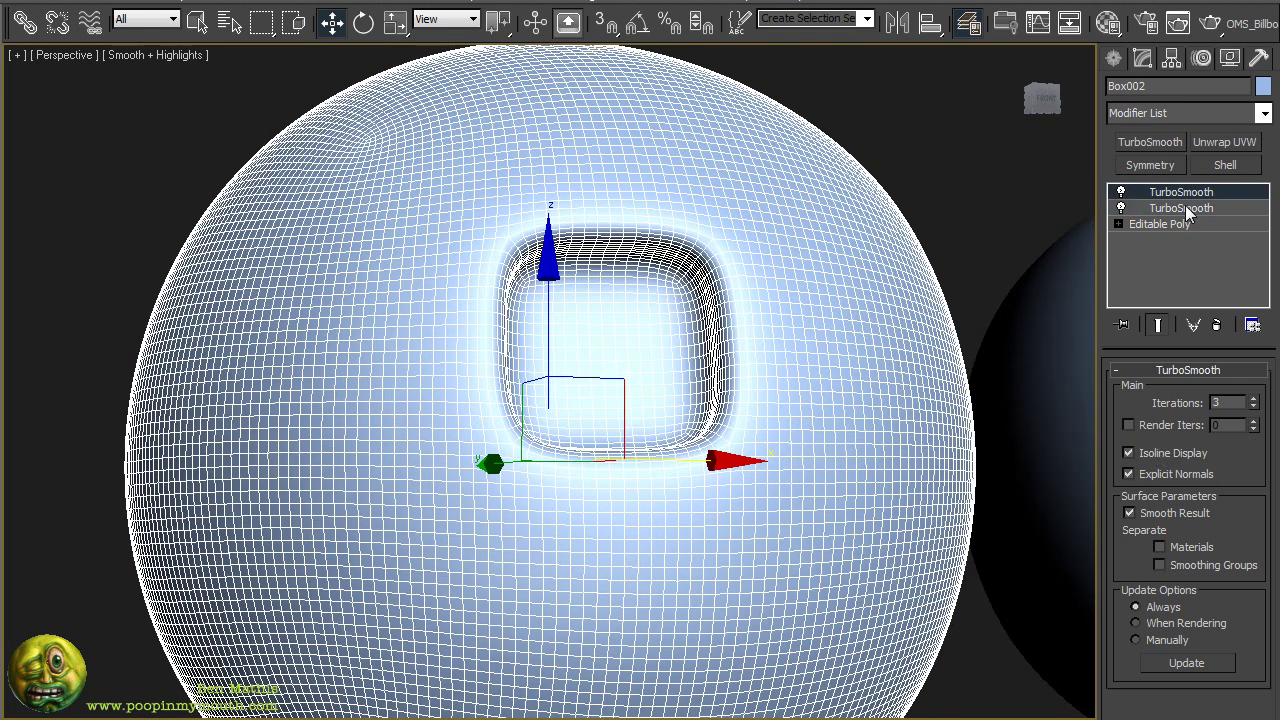
{"action": "left_click", "coordinate": [1185, 208]}
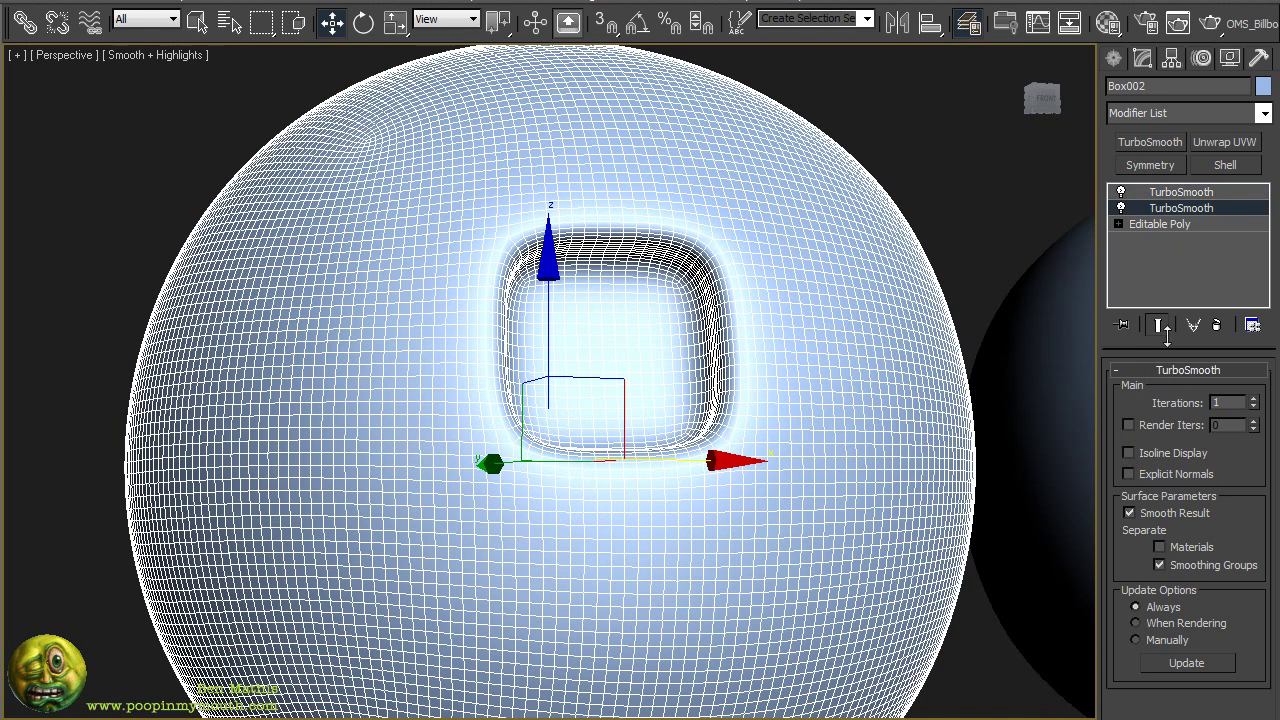
{"action": "left_click", "coordinate": [1163, 223]}
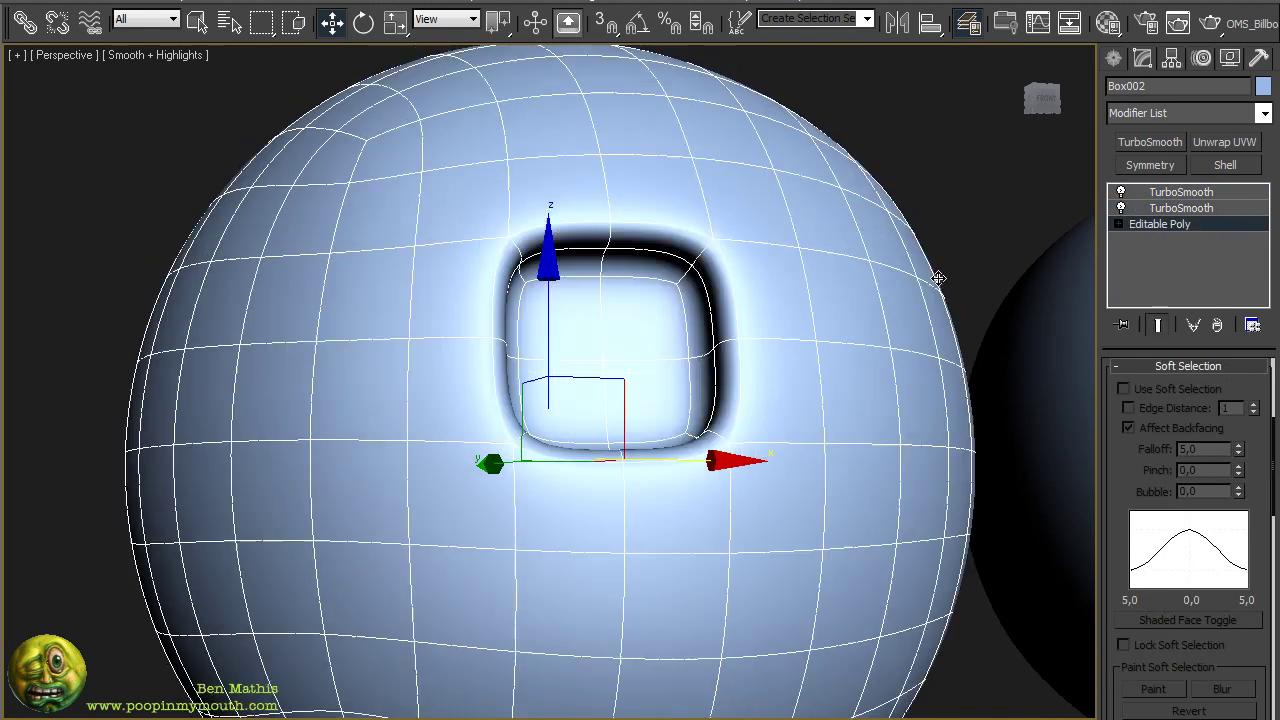
{"action": "left_click", "coordinate": [1167, 207]}
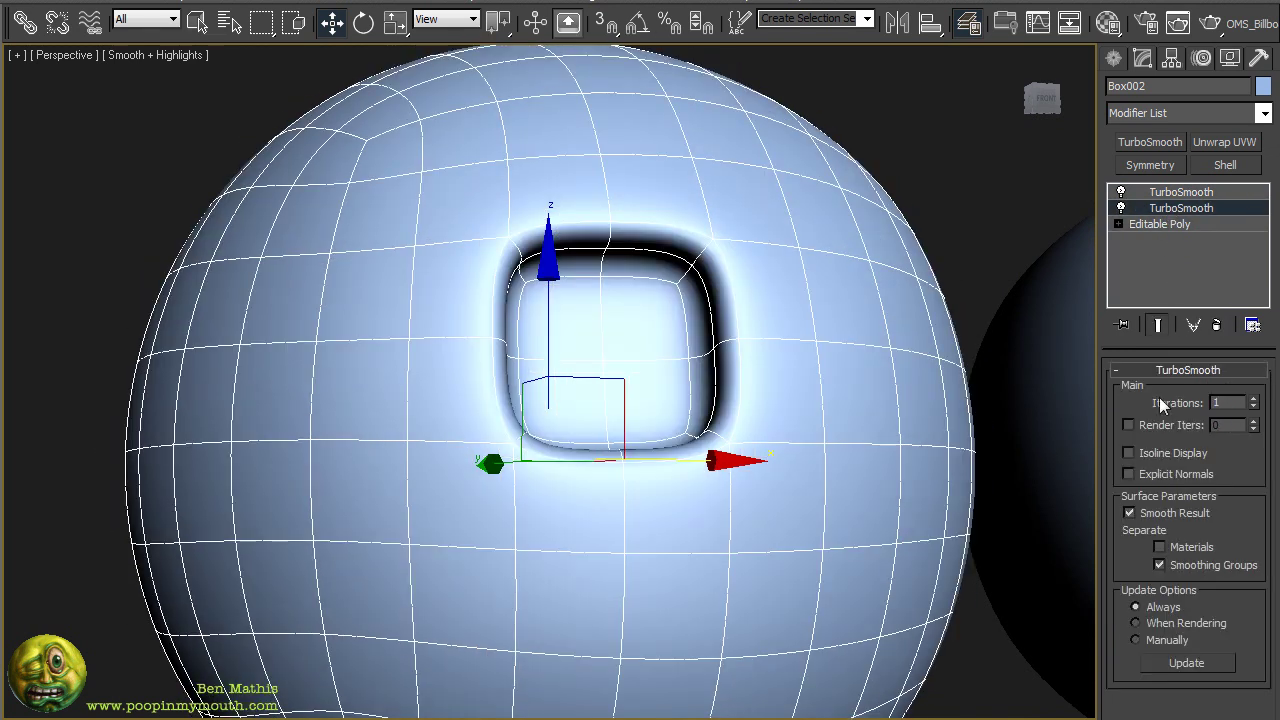
{"action": "left_click", "coordinate": [1130, 453]}
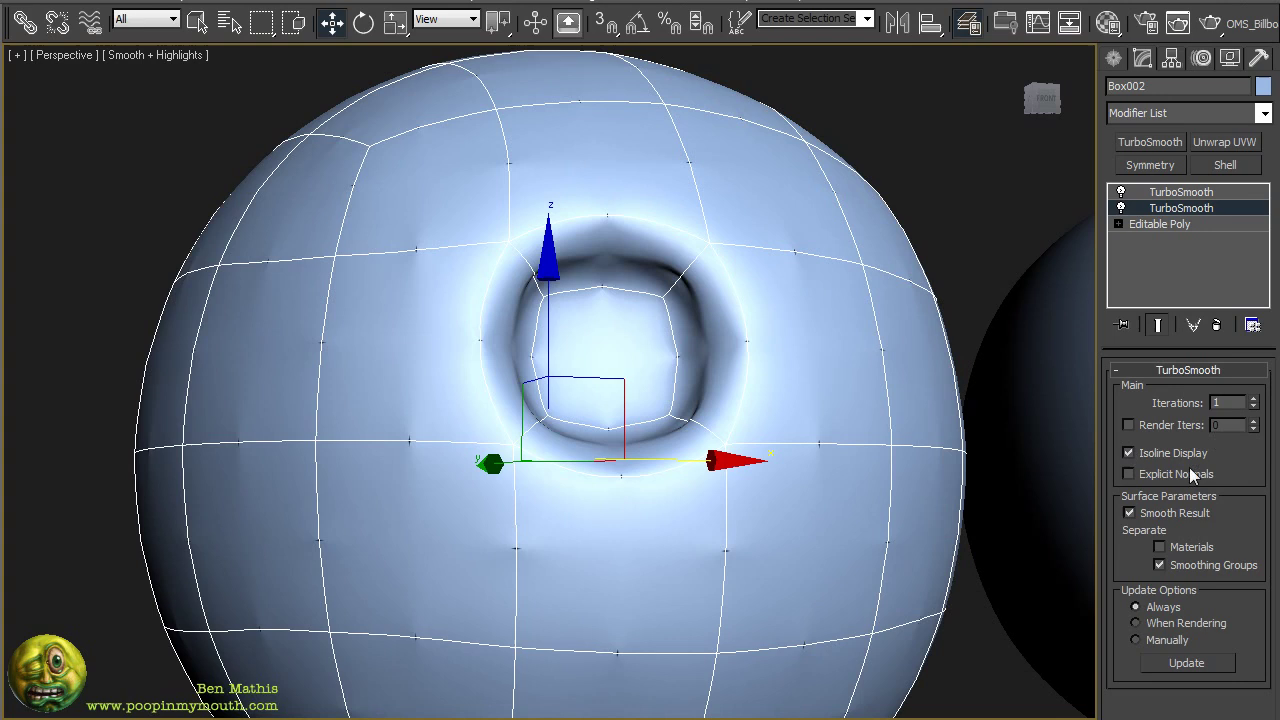
{"action": "left_click", "coordinate": [1129, 453]}
At the Editable Poly level, select the four side wall polygons of the recess and assign them to smoothing group 25.
{"action": "left_click", "coordinate": [1162, 225]}
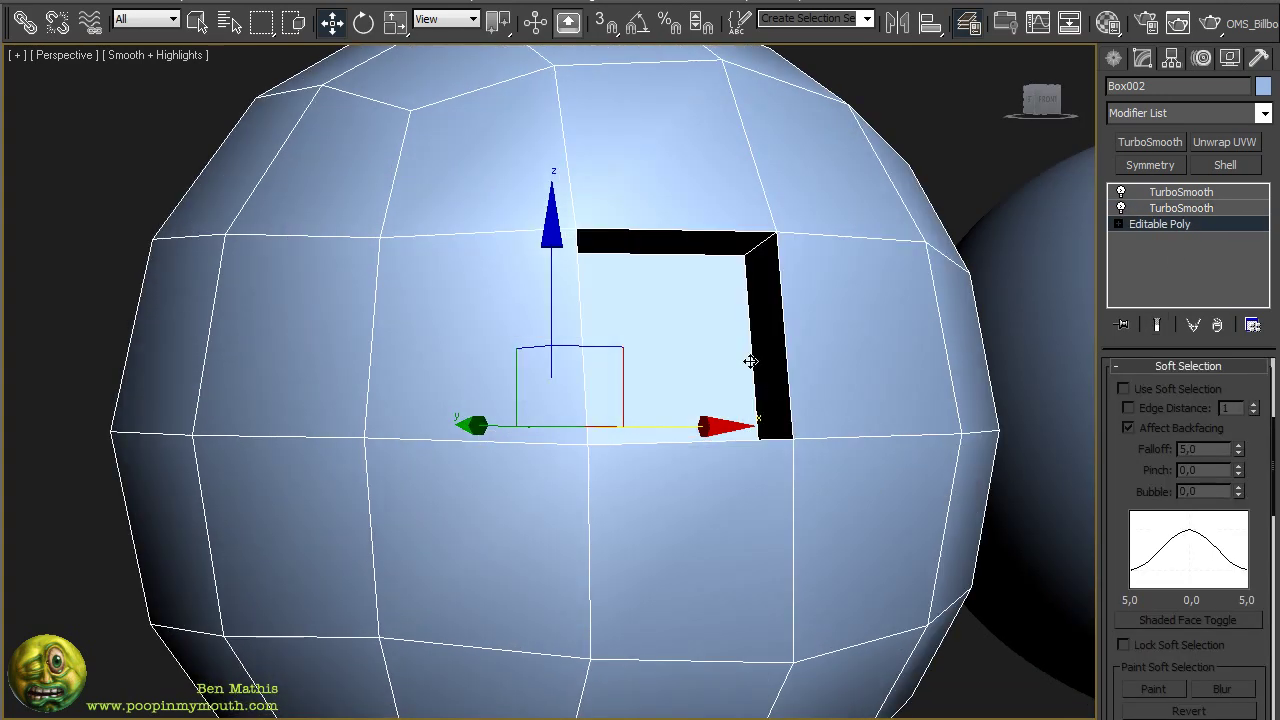
{"action": "key", "text": "4"}
{"action": "left_click", "coordinate": [763, 322]}
{"action": "middle_click_drag", "start_coordinate": [728, 295], "coordinate": [671, 266], "text": "alt"}
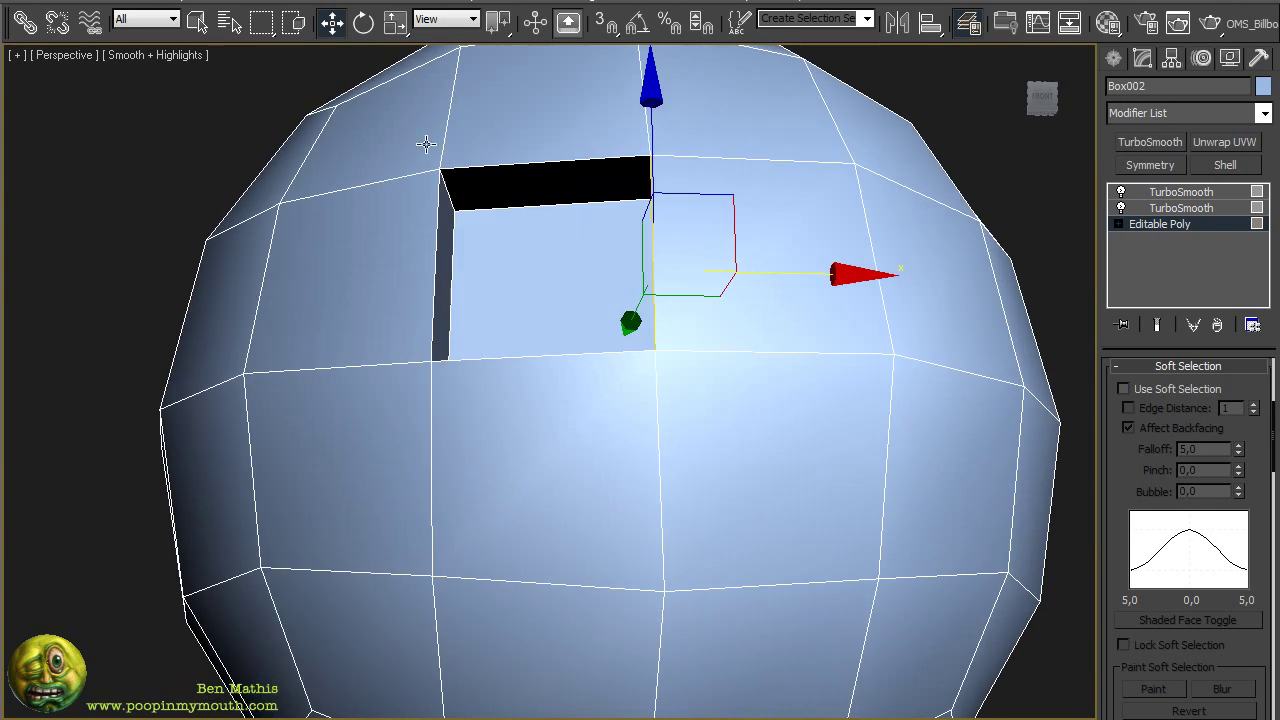
{"action": "middle_click_drag", "start_coordinate": [515, 298], "coordinate": [531, 362], "text": "alt"}
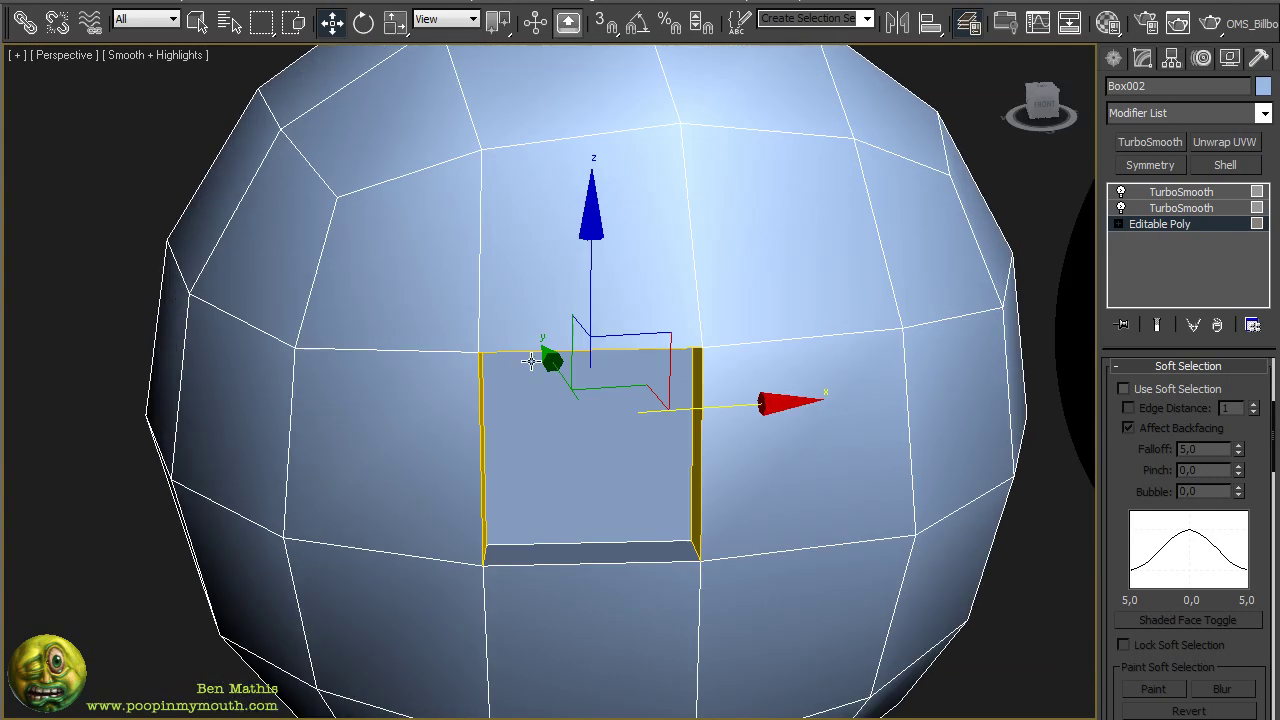
{"action": "left_click", "coordinate": [630, 562], "text": "ctrl"}
{"action": "scroll", "coordinate": [1115, 560], "scroll_direction": "up", "scroll_amount": 2}
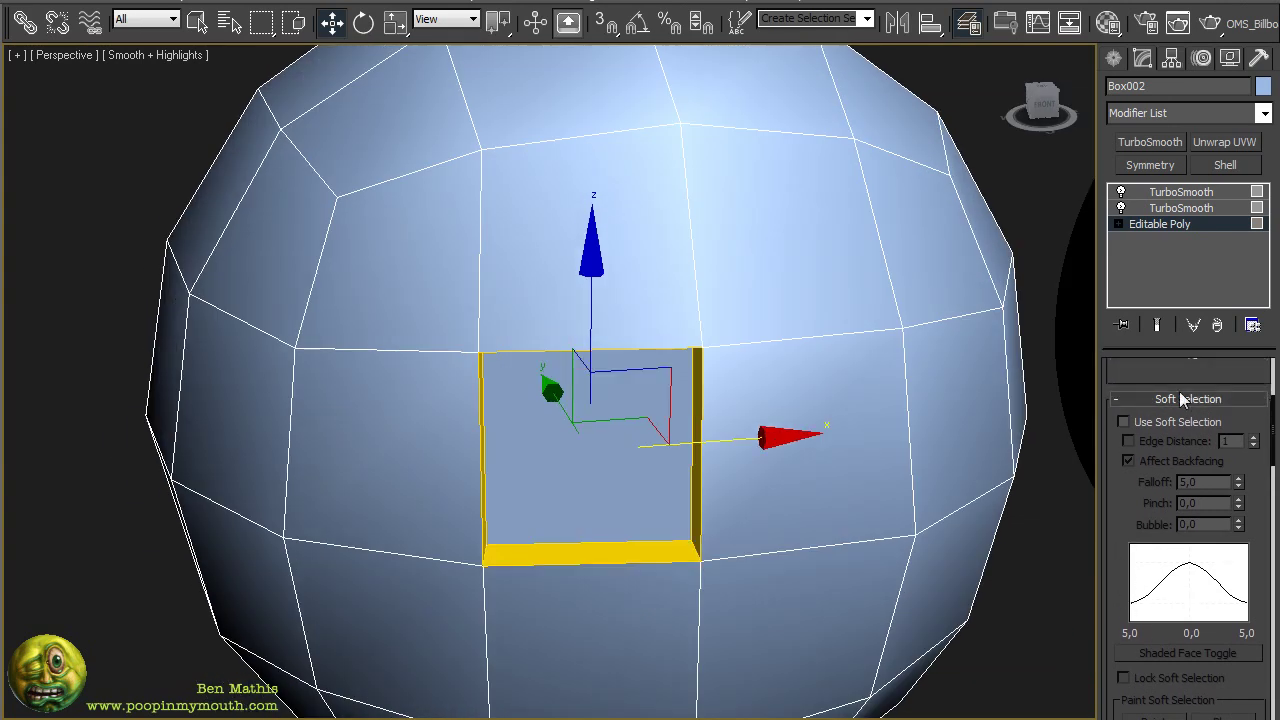
{"action": "scroll", "coordinate": [1150, 500], "scroll_direction": "down", "scroll_amount": 10}
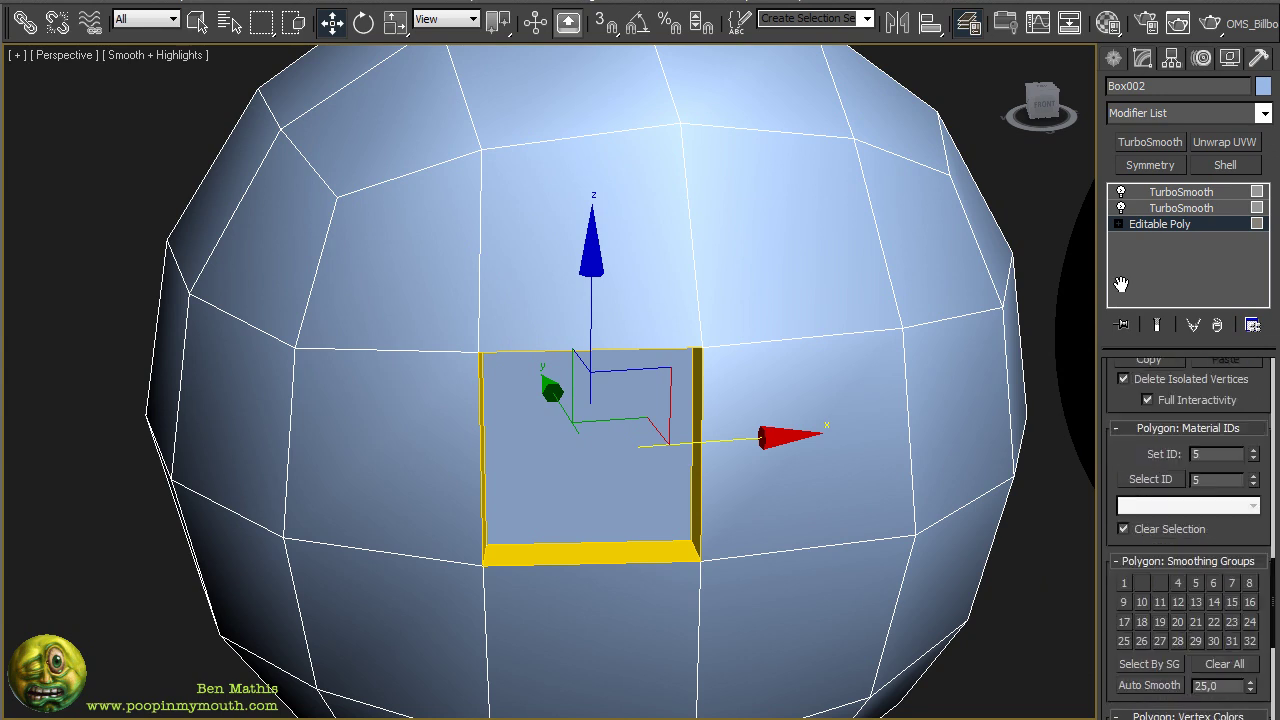
{"action": "left_click", "coordinate": [1125, 594]}
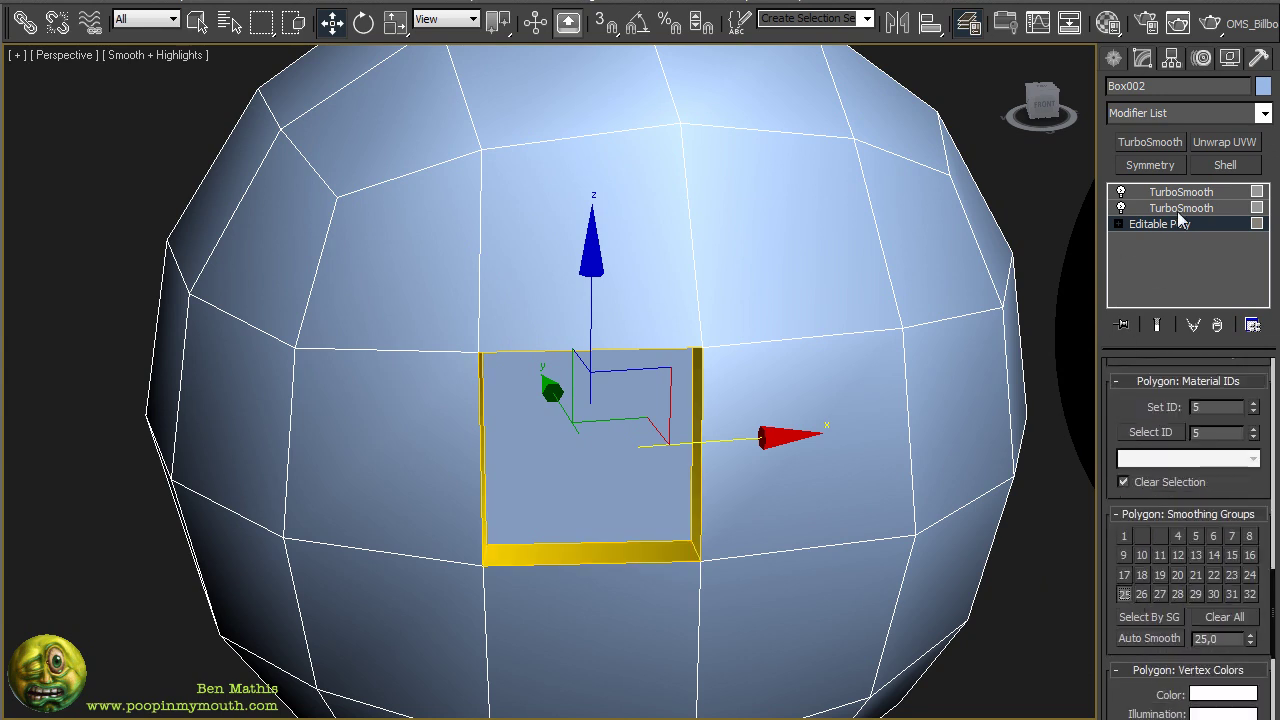
Show the end result and compare the recess on this sphere with the one on the neighbouring single-TurboSmooth sphere.
{"action": "left_click", "coordinate": [1157, 324]}
{"action": "middle_click_drag", "start_coordinate": [893, 306], "coordinate": [463, 429], "text": "alt"}
{"action": "left_click", "coordinate": [1176, 193]}
{"action": "left_click", "coordinate": [1000, 188]}
{"action": "scroll", "coordinate": [795, 292], "scroll_direction": "down", "scroll_amount": 3}
{"action": "left_click", "coordinate": [715, 428]}
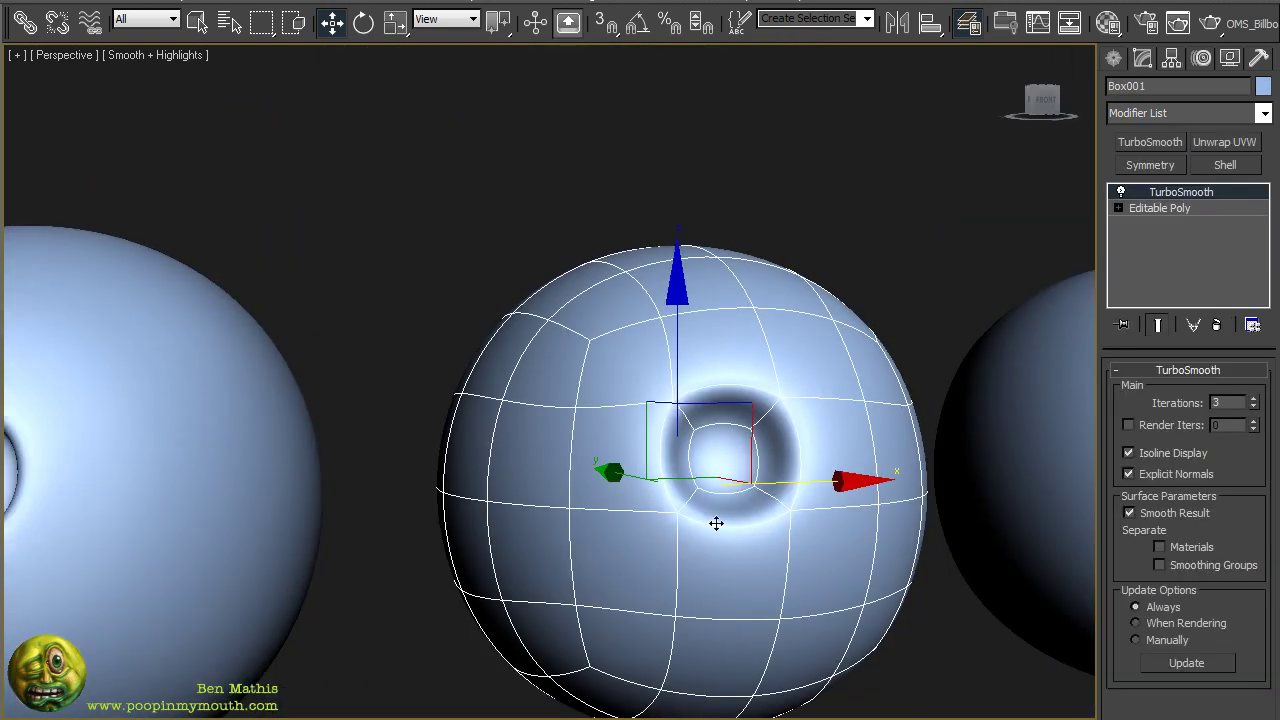
{"action": "middle_click_drag", "start_coordinate": [316, 480], "coordinate": [611, 457]}
{"action": "left_click", "coordinate": [347, 418]}
{"action": "middle_click_drag", "start_coordinate": [347, 418], "coordinate": [625, 385]}
{"action": "scroll", "coordinate": [625, 385], "scroll_direction": "up", "scroll_amount": 4}
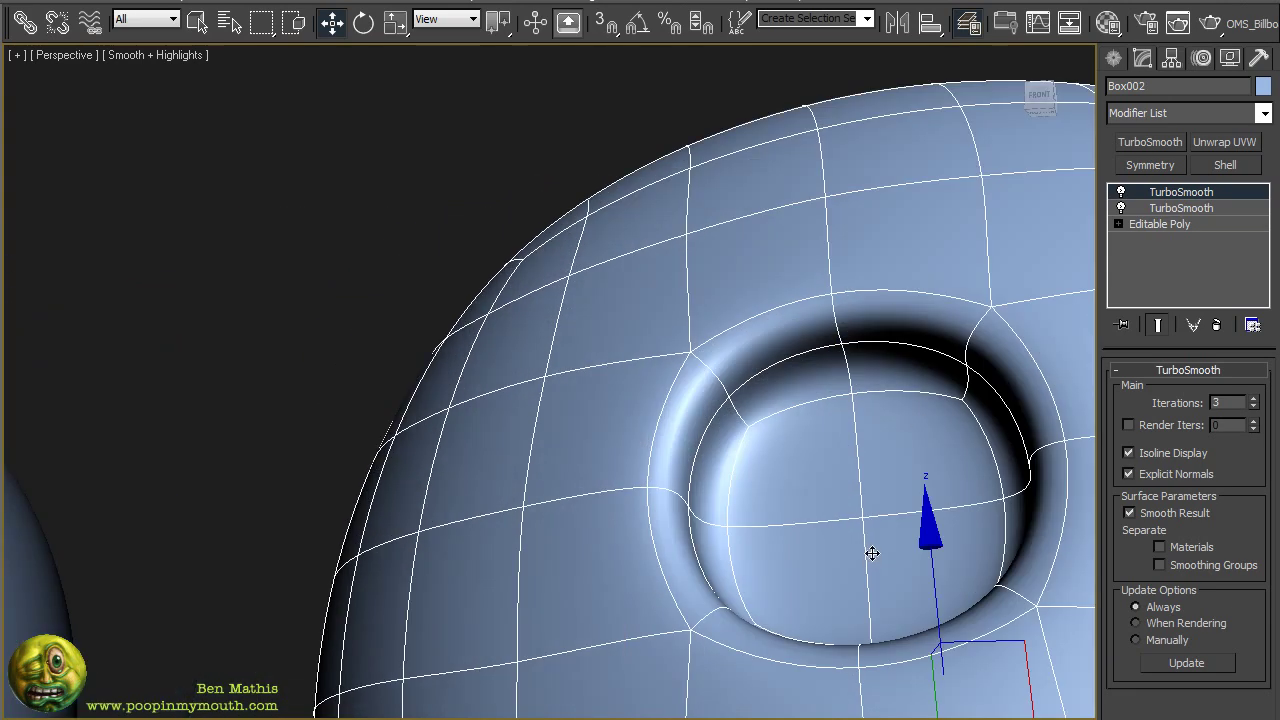
Select the floor polygon of the recess in the base mesh and add it to smoothing group 25.
{"action": "left_click", "coordinate": [1150, 222]}
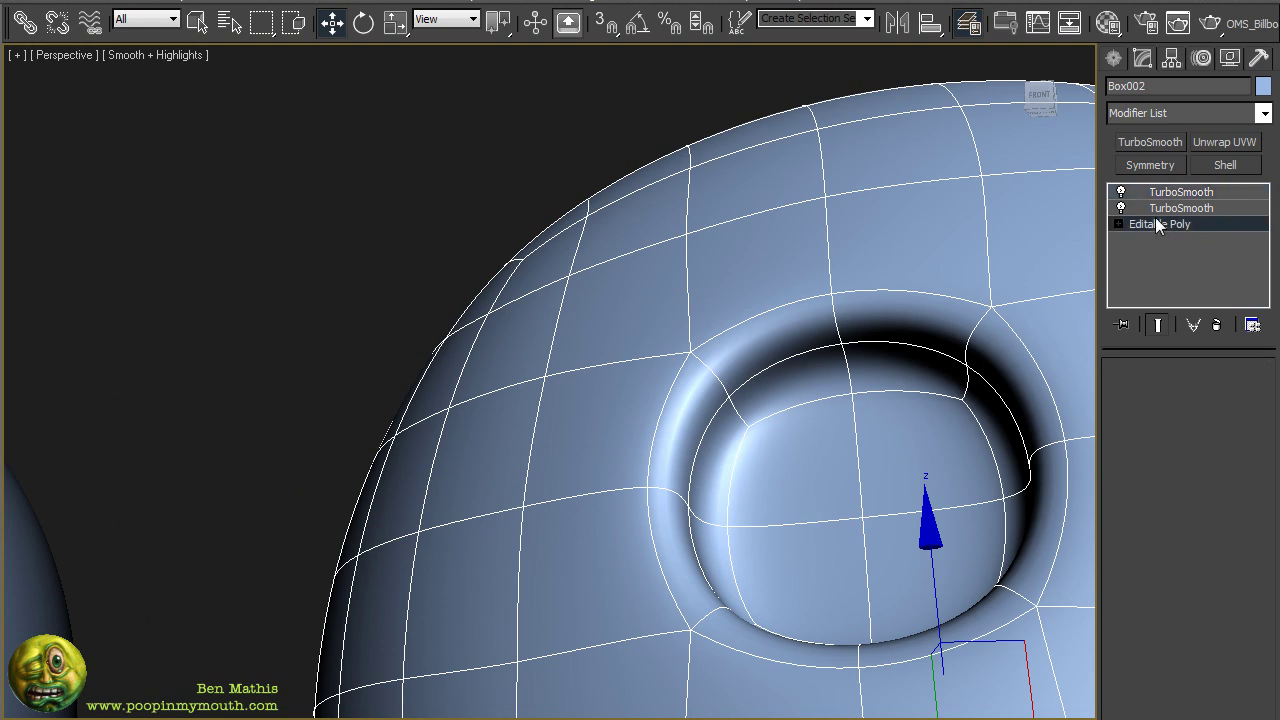
{"action": "middle_click_drag", "start_coordinate": [806, 420], "coordinate": [722, 386], "text": "alt"}
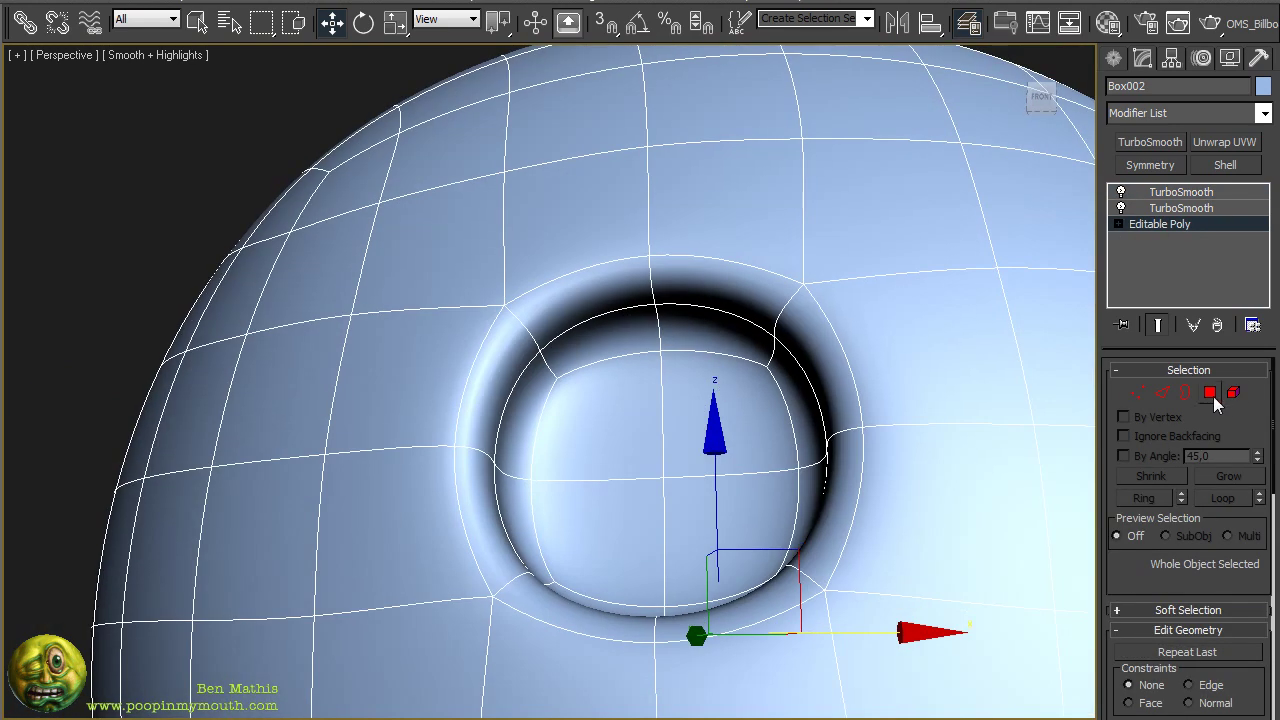
{"action": "left_click", "coordinate": [1210, 393]}
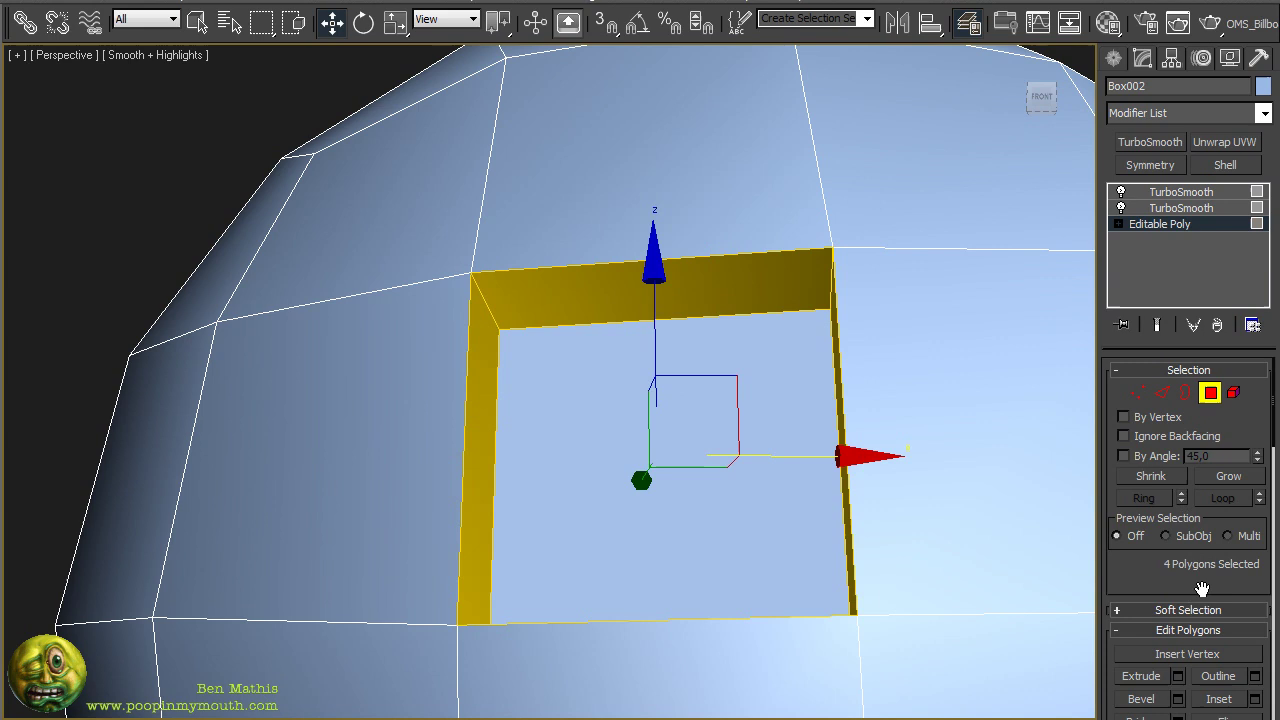
{"action": "scroll", "coordinate": [1202, 588], "scroll_direction": "down", "scroll_amount": 10}
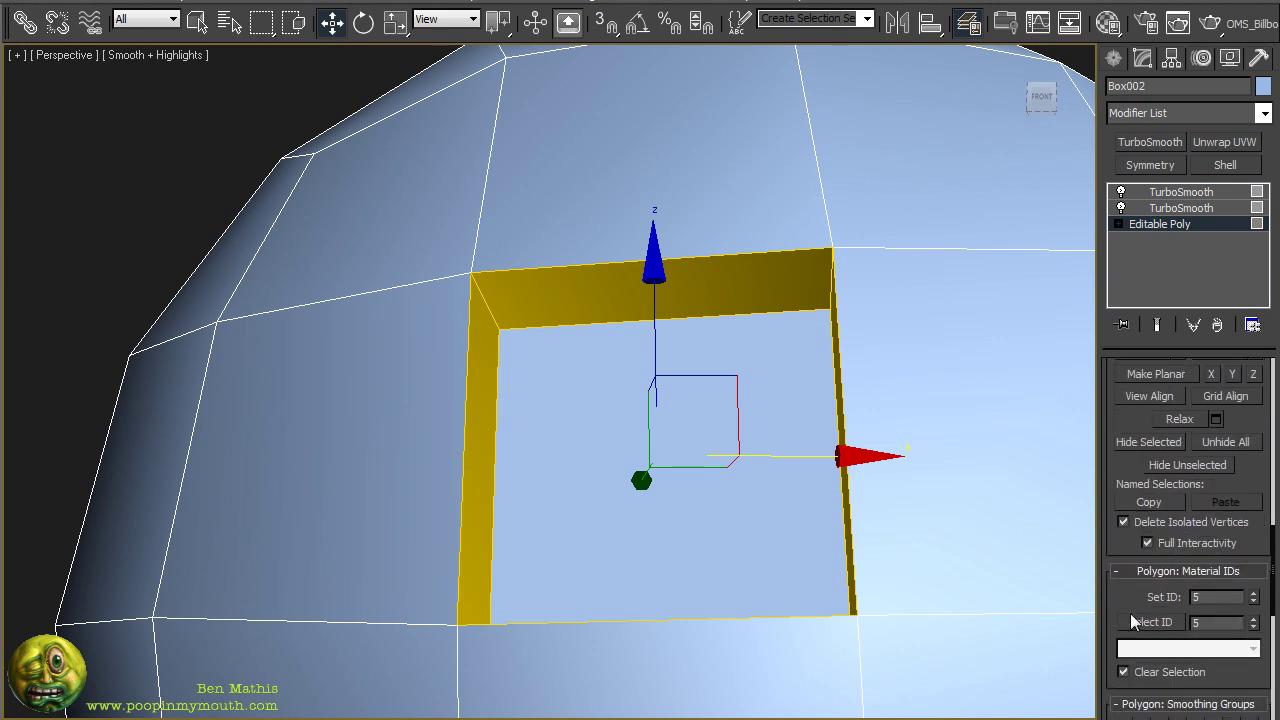
{"action": "scroll", "coordinate": [1130, 618], "scroll_direction": "down", "scroll_amount": 1}
{"action": "left_click", "coordinate": [624, 376]}
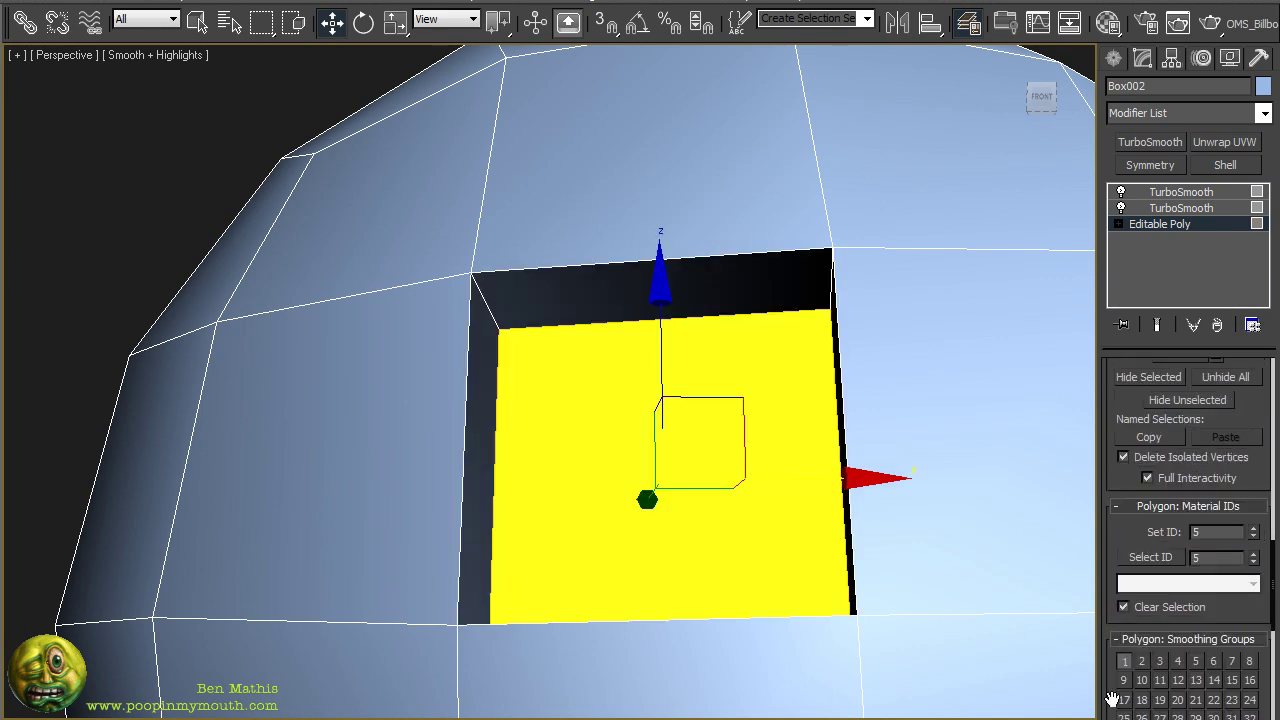
{"action": "left_click", "coordinate": [1125, 717]}
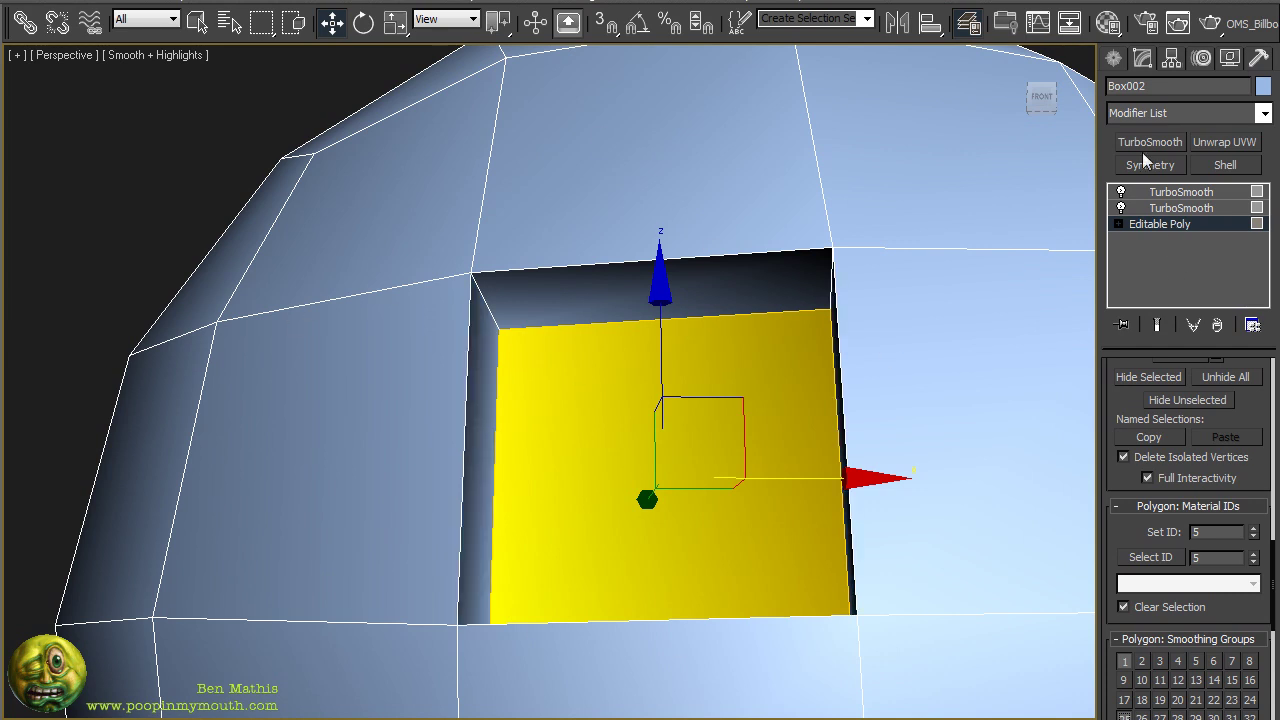
Leave polygon editing and examine the smoothed recess from several angles, with the sphere selected and deselected.
{"action": "left_click", "coordinate": [1154, 225]}
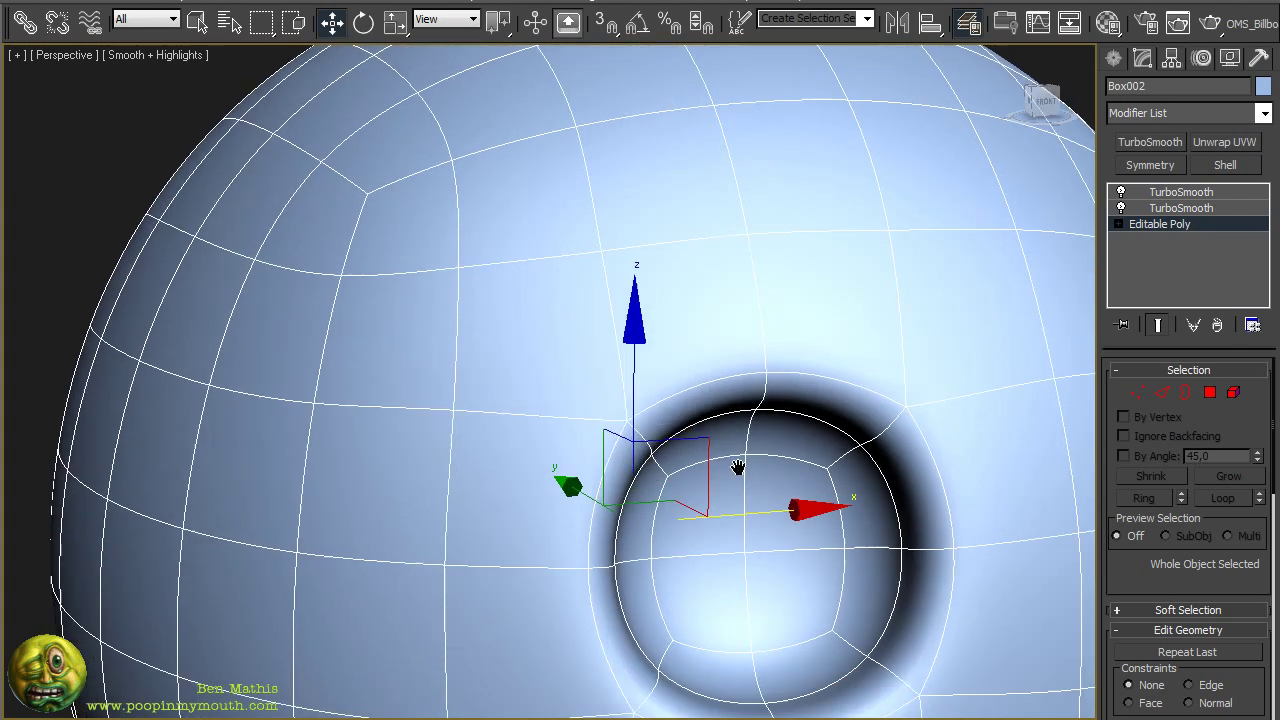
{"action": "middle_click_drag", "start_coordinate": [738, 467], "coordinate": [688, 326]}
{"action": "scroll", "coordinate": [688, 326], "scroll_direction": "down", "scroll_amount": 3}
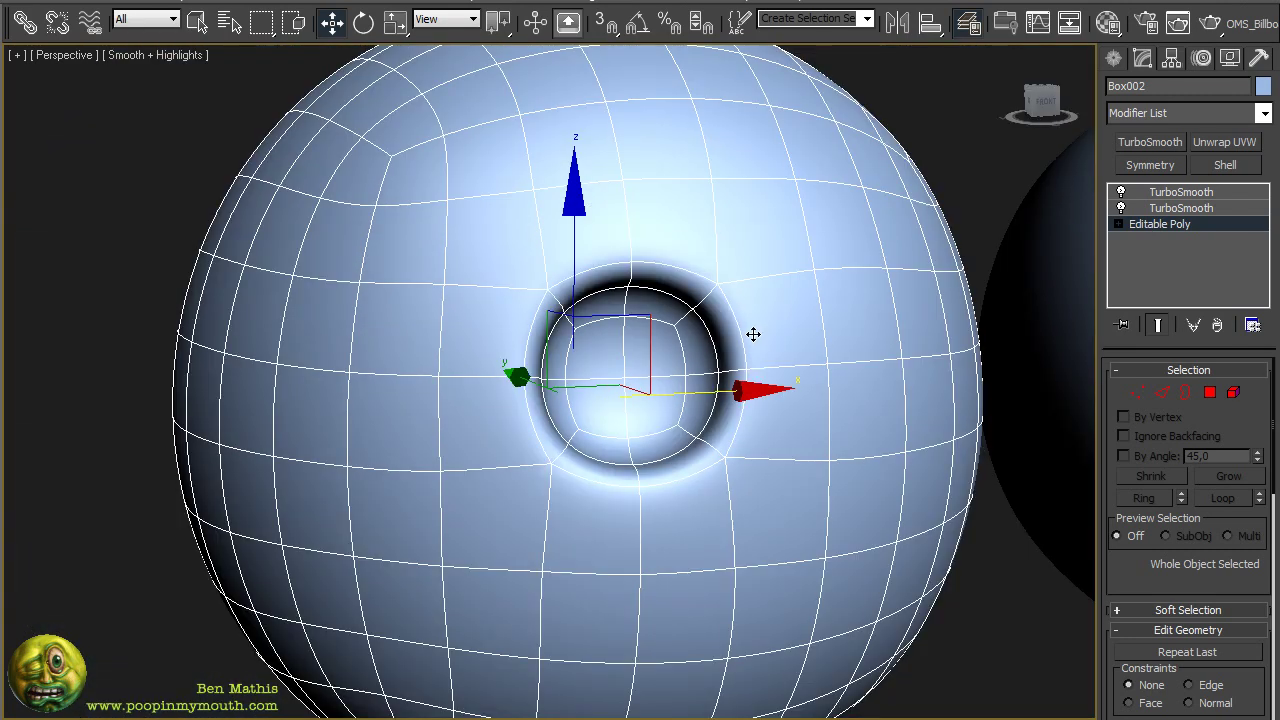
{"action": "left_click", "coordinate": [938, 153]}
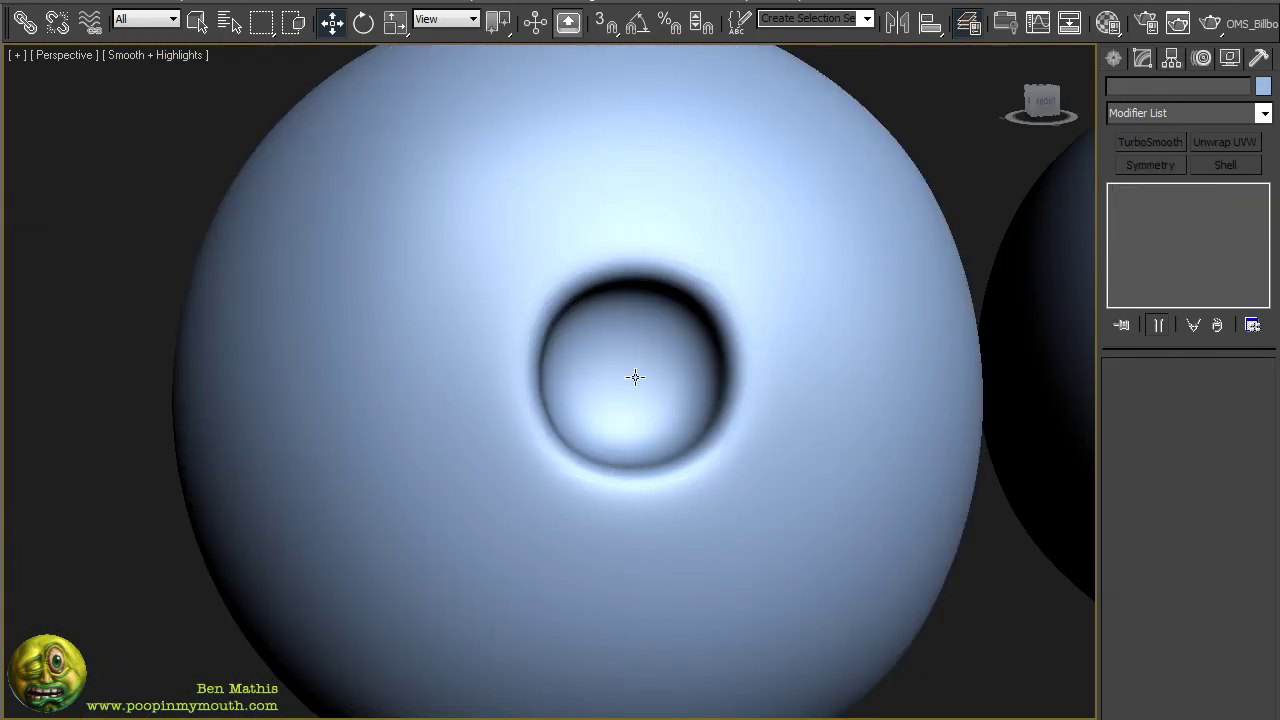
{"action": "middle_click_drag", "start_coordinate": [634, 374], "coordinate": [720, 257], "text": "alt"}
{"action": "middle_click_drag", "start_coordinate": [654, 231], "coordinate": [766, 315], "text": "alt"}
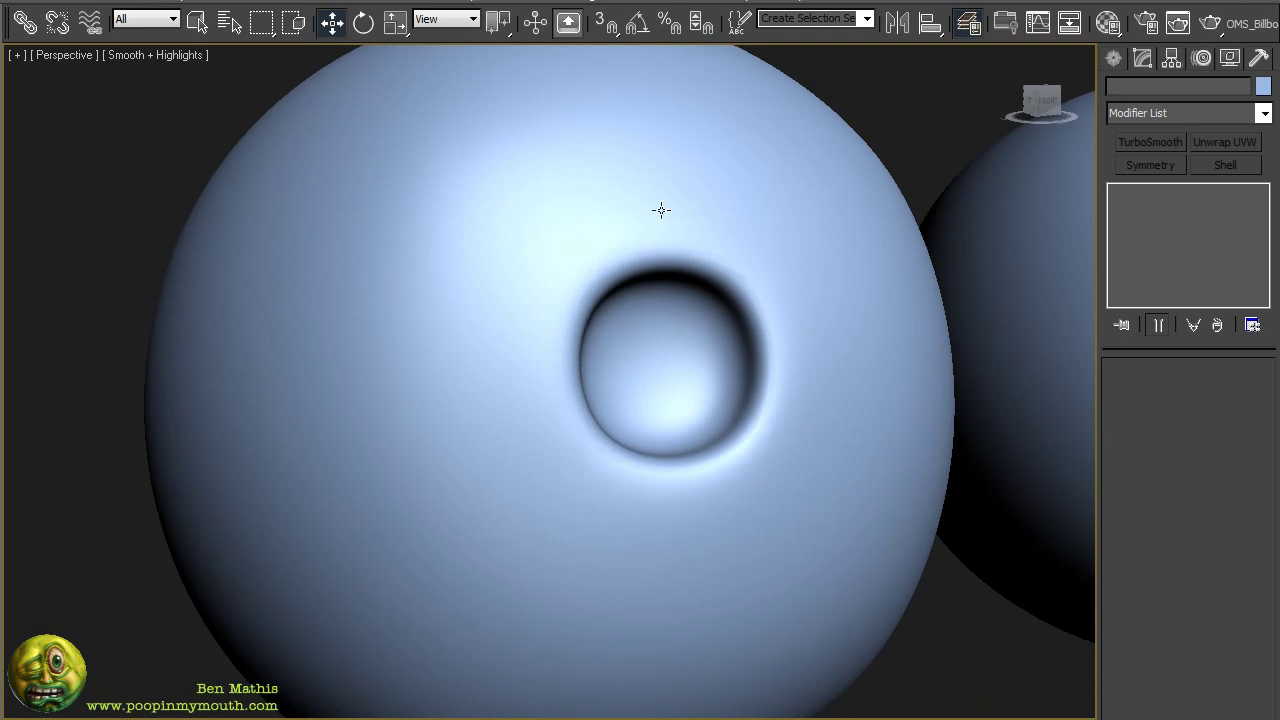
{"action": "left_click", "coordinate": [801, 308]}
{"action": "left_click", "coordinate": [1189, 225]}
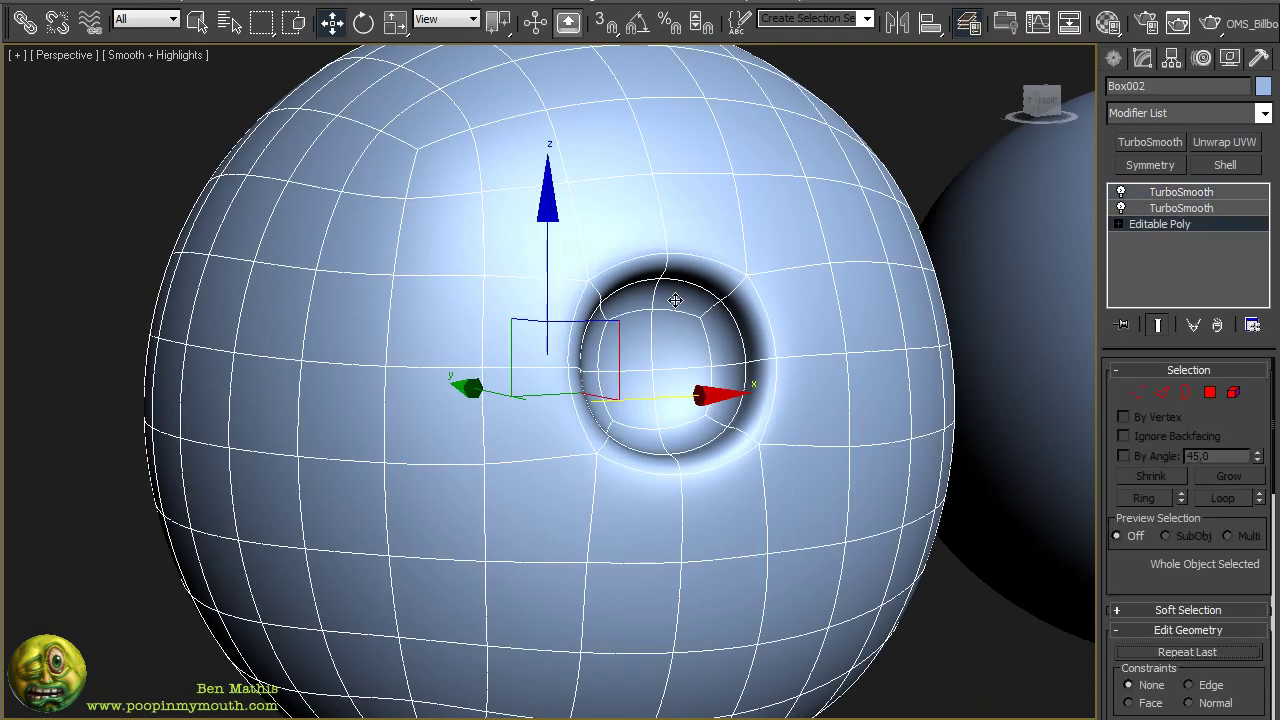
Inspect the armour models and examine the long curved side piece's base mesh at the Editable Poly level.
{"action": "scroll", "coordinate": [718, 345], "scroll_direction": "down", "scroll_amount": 5}
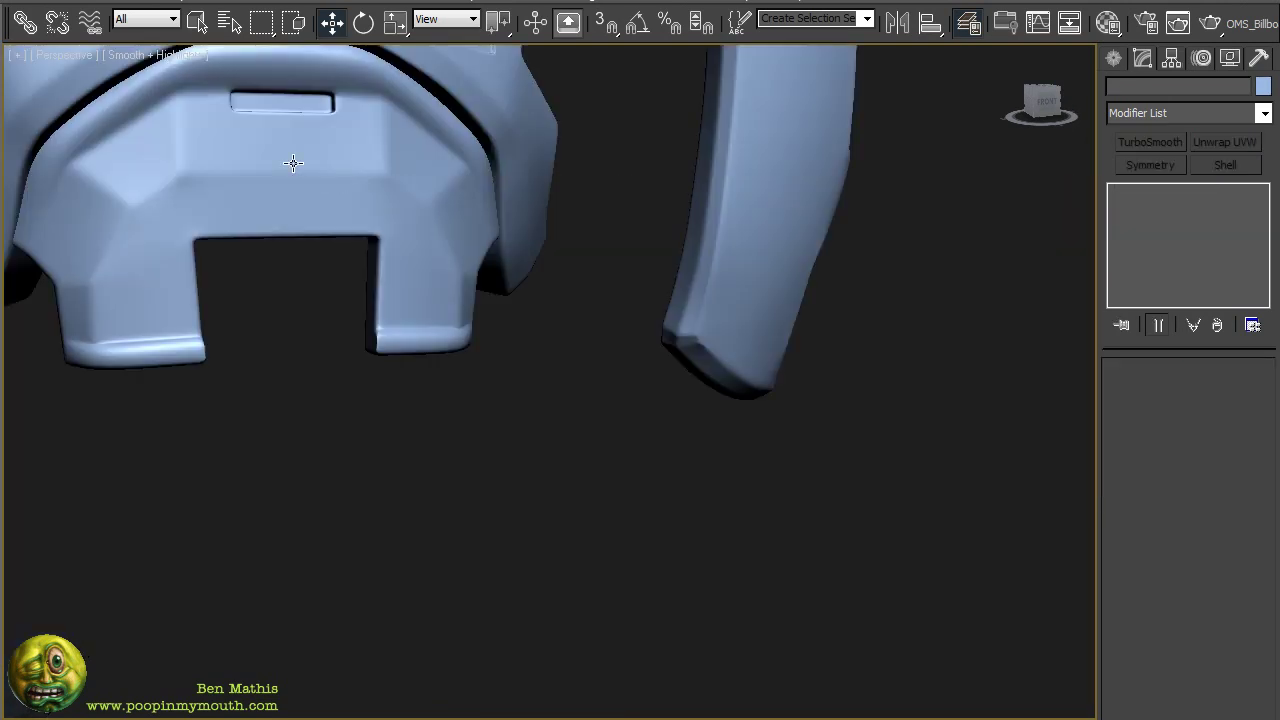
{"action": "left_click", "coordinate": [291, 160]}
{"action": "middle_click_drag", "start_coordinate": [540, 374], "coordinate": [659, 517]}
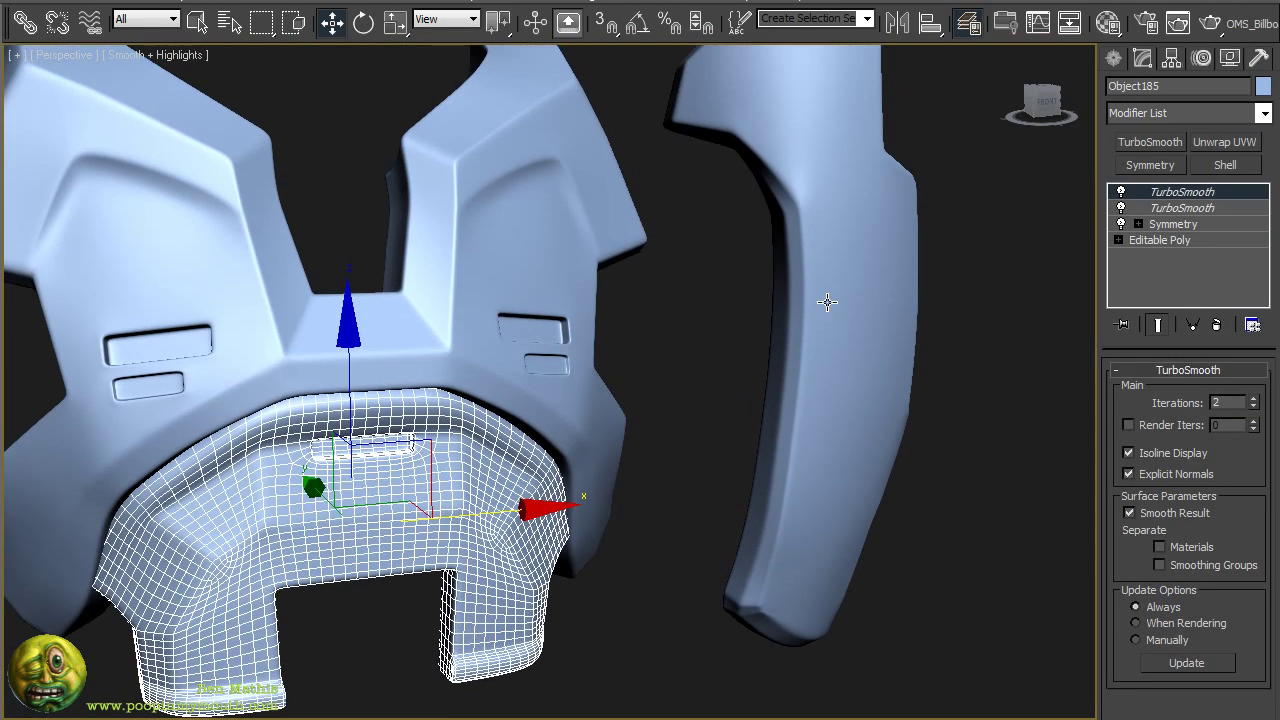
{"action": "left_click", "coordinate": [827, 302]}
{"action": "left_click", "coordinate": [1161, 225]}
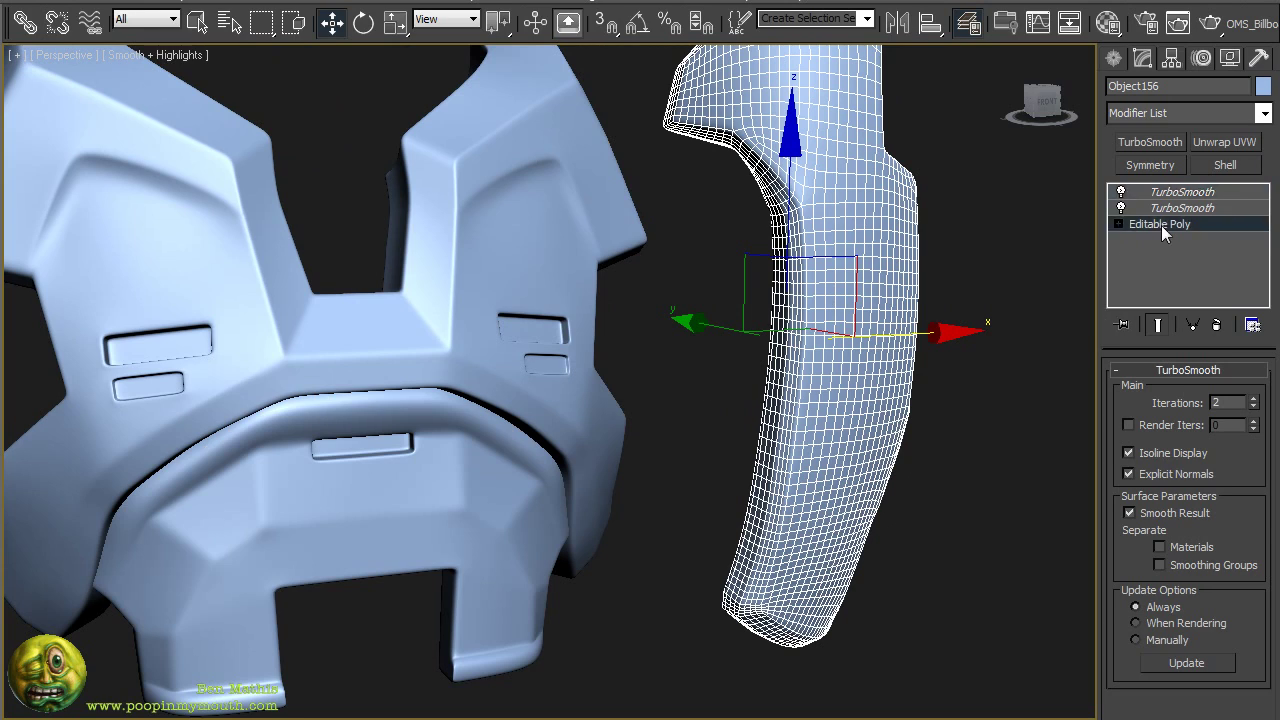
{"action": "middle_click_drag", "start_coordinate": [967, 306], "coordinate": [823, 342], "text": "alt"}
{"action": "key", "text": "z"}
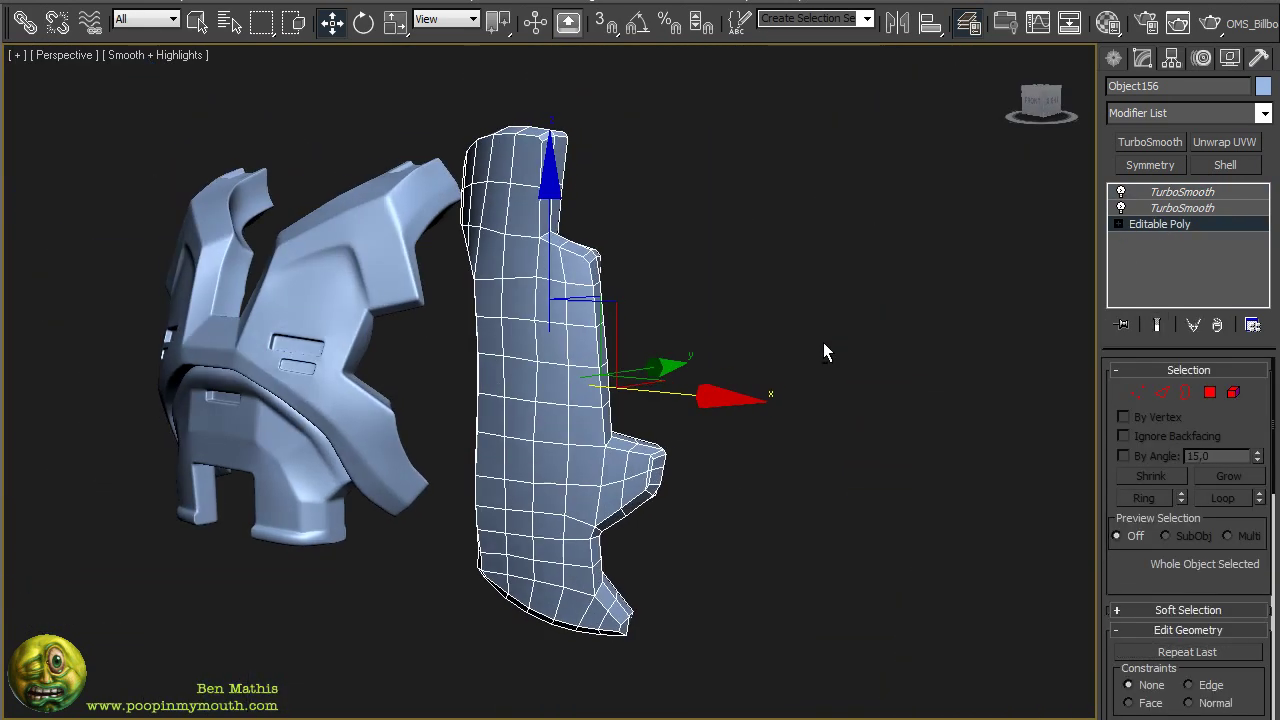
{"action": "scroll", "coordinate": [566, 463], "scroll_direction": "up", "scroll_amount": 5}
{"action": "middle_click_drag", "start_coordinate": [550, 503], "coordinate": [717, 463]}
{"action": "middle_click_drag", "start_coordinate": [650, 253], "coordinate": [720, 520]}
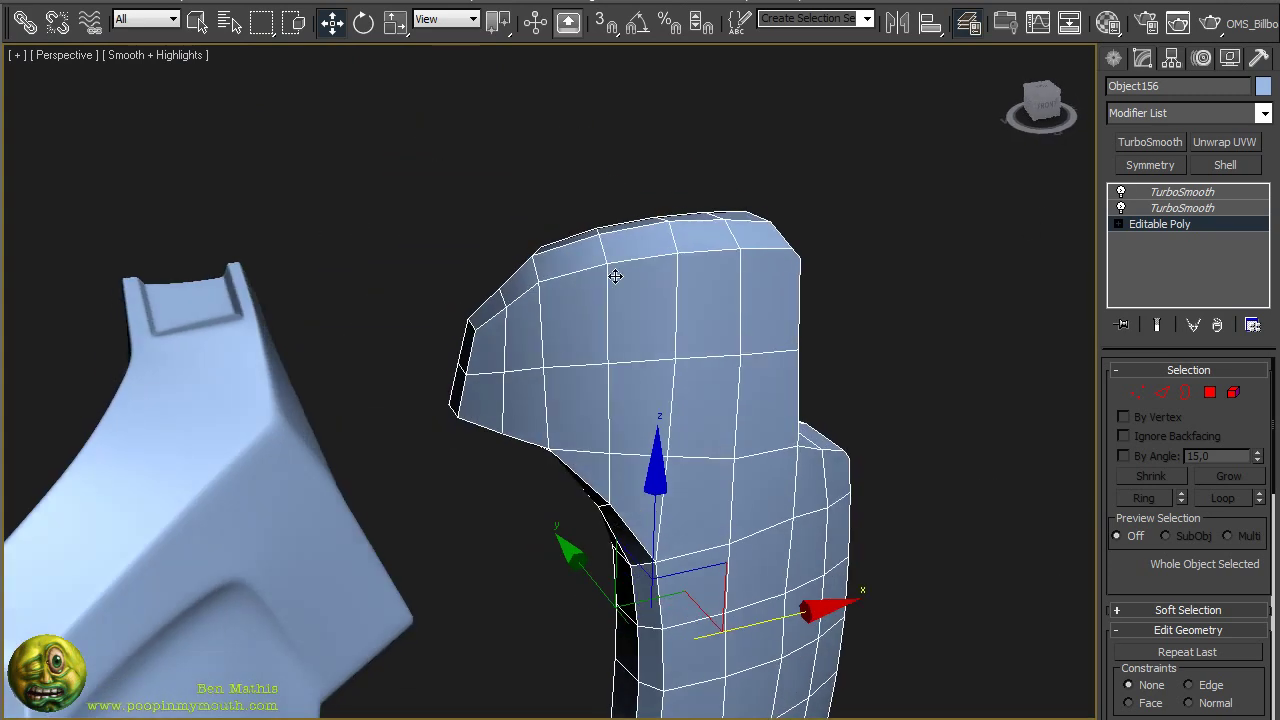
{"action": "middle_click_drag", "start_coordinate": [493, 376], "coordinate": [620, 300], "text": "alt"}
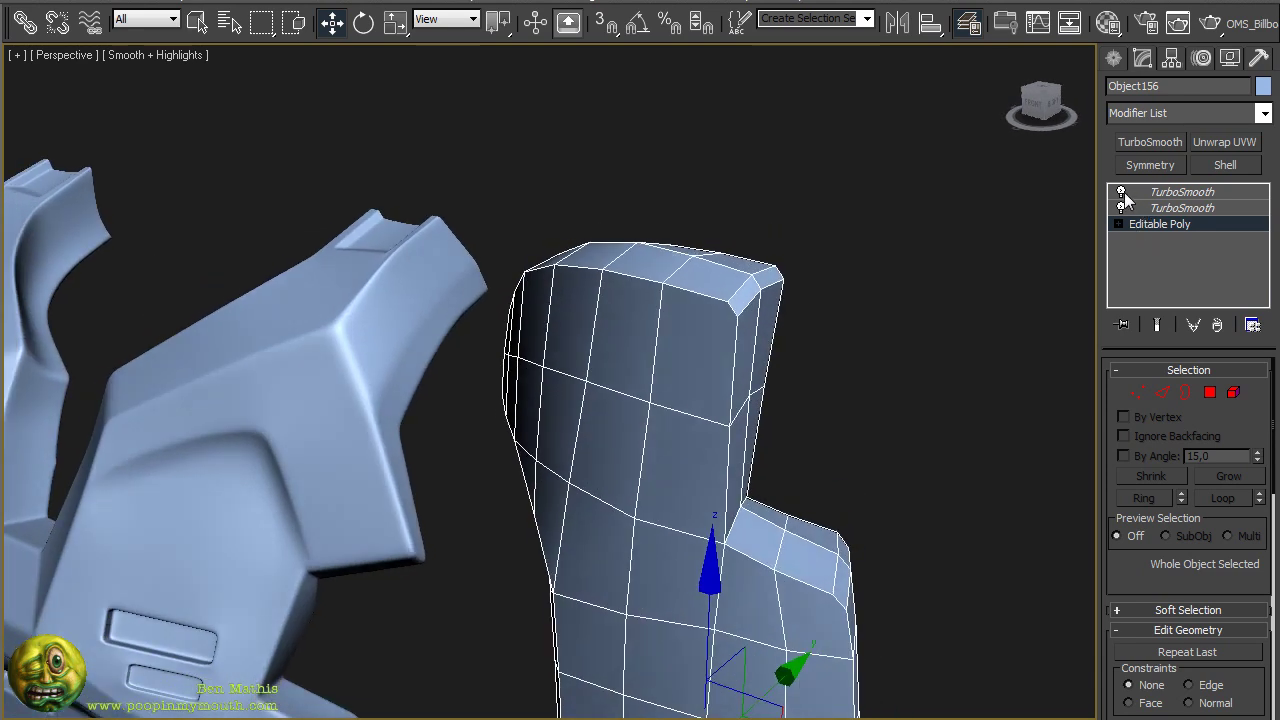
Turn off the TurboSmooth modifiers on the side armour piece and examine the unsmoothed armour shapes.
{"action": "left_click", "coordinate": [1183, 208]}
{"action": "middle_click_drag", "start_coordinate": [795, 380], "coordinate": [865, 403], "text": "alt"}
{"action": "left_click", "coordinate": [927, 296]}
{"action": "middle_click_drag", "start_coordinate": [927, 296], "coordinate": [740, 310], "text": "alt"}
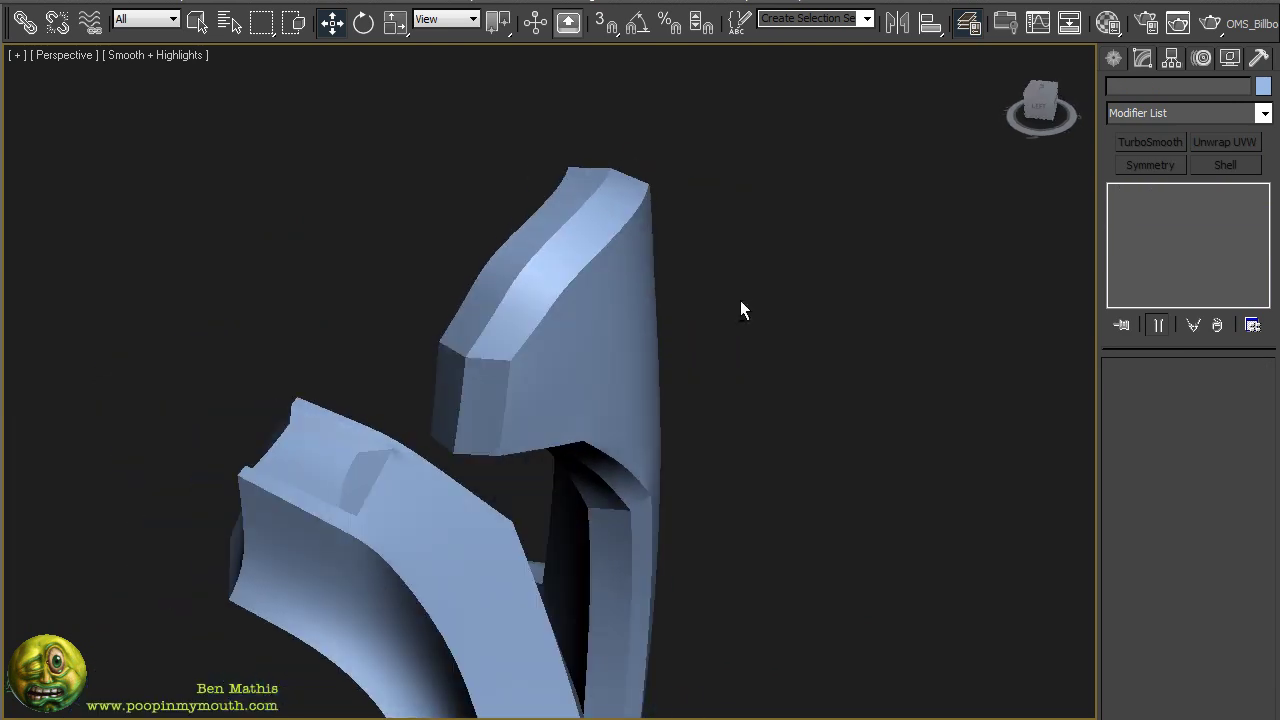
{"action": "middle_click_drag", "start_coordinate": [569, 389], "coordinate": [623, 340], "text": "alt"}
{"action": "left_click", "coordinate": [623, 340]}
Toggle the side armour piece's lower TurboSmooth to compare the shape, leaving it on with the upper one off.
{"action": "left_click", "coordinate": [1123, 207]}
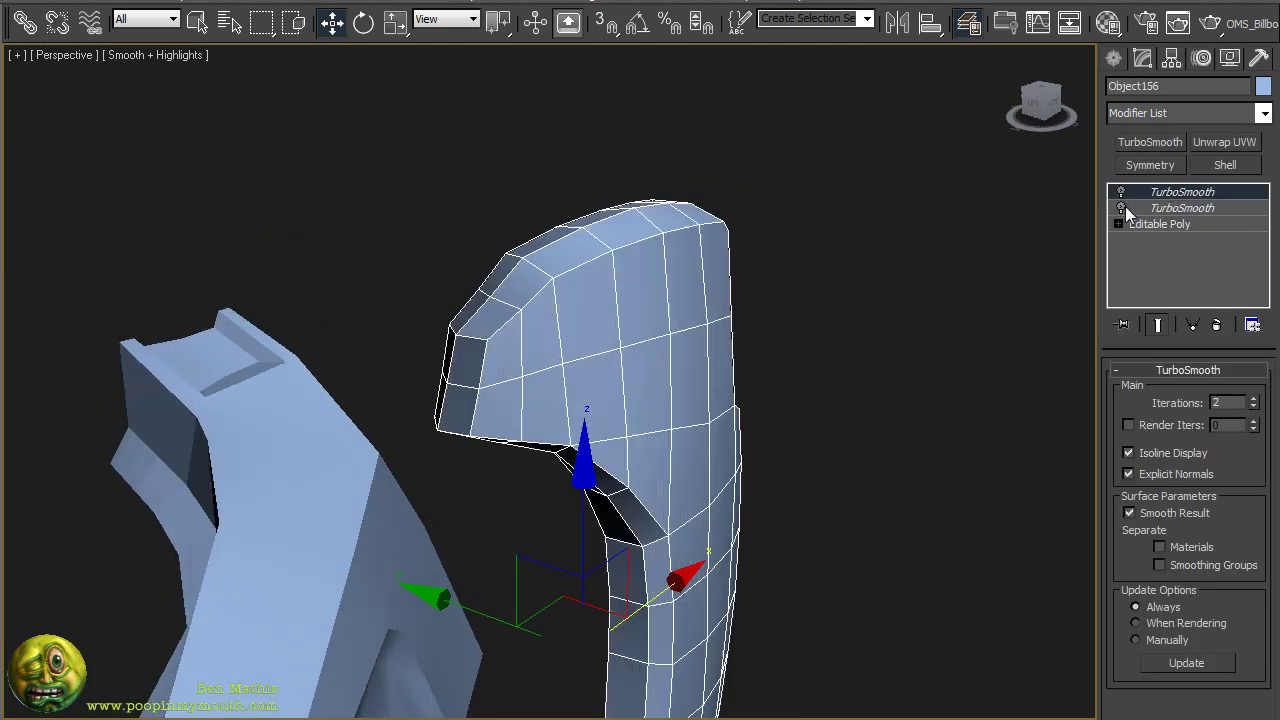
{"action": "left_click", "coordinate": [1123, 207]}
{"action": "left_click", "coordinate": [1124, 207]}
{"action": "left_click", "coordinate": [1124, 207]}
Examine the edges of the side piece and the lower torso plate with only the lower TurboSmooth active.
{"action": "left_click", "coordinate": [877, 292]}
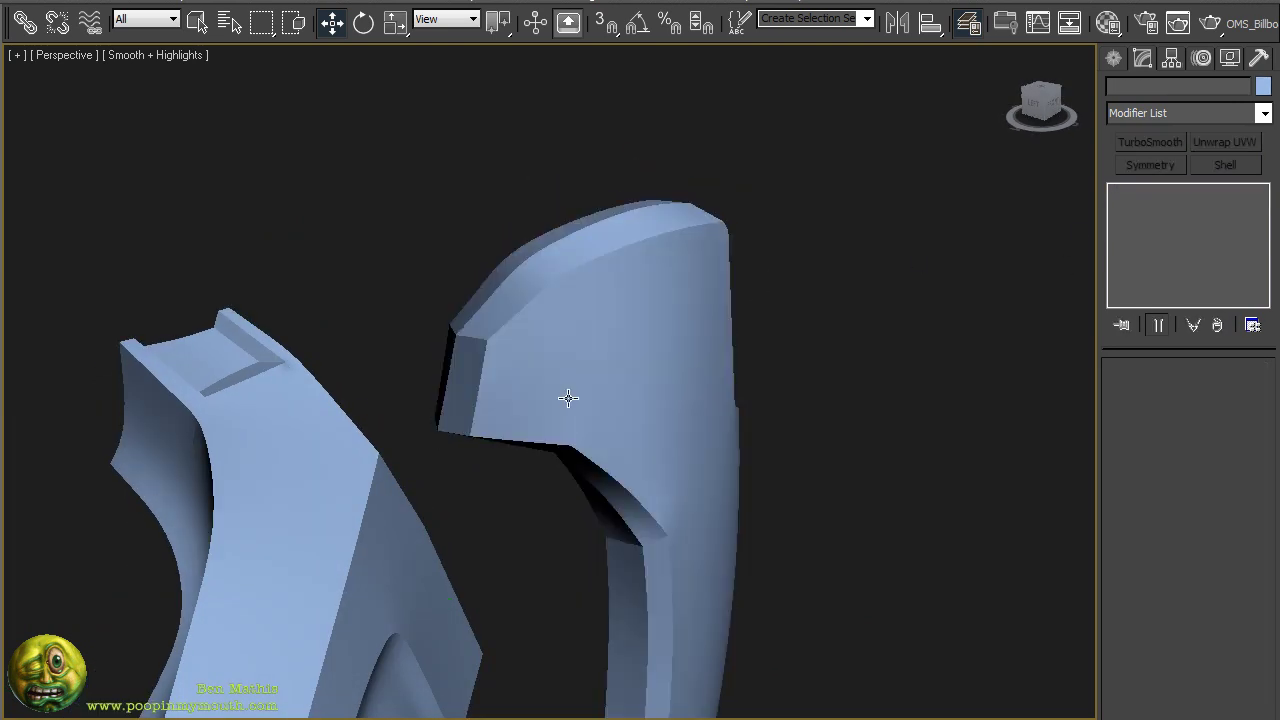
{"action": "middle_click_drag", "start_coordinate": [569, 397], "coordinate": [645, 423], "text": "alt"}
{"action": "middle_click_drag", "start_coordinate": [566, 454], "coordinate": [632, 441], "text": "alt"}
{"action": "left_click", "coordinate": [490, 350]}
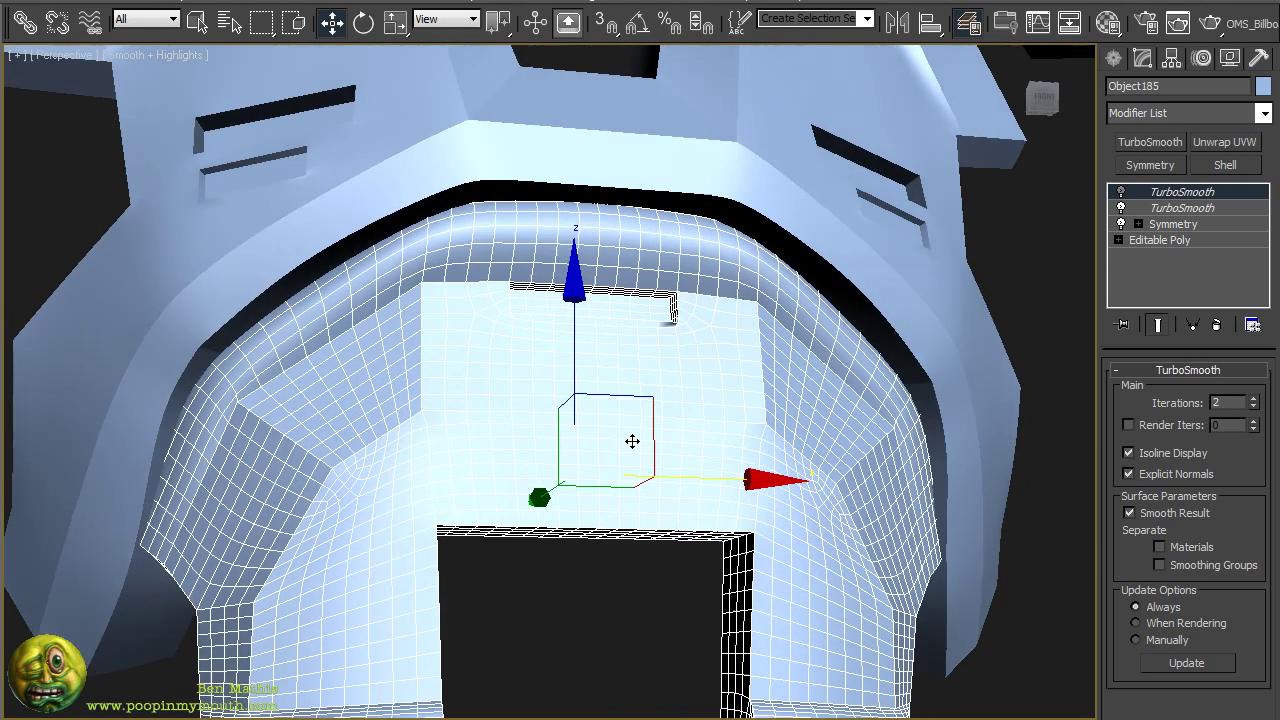
{"action": "middle_click_drag", "start_coordinate": [744, 350], "coordinate": [740, 431], "text": "alt"}
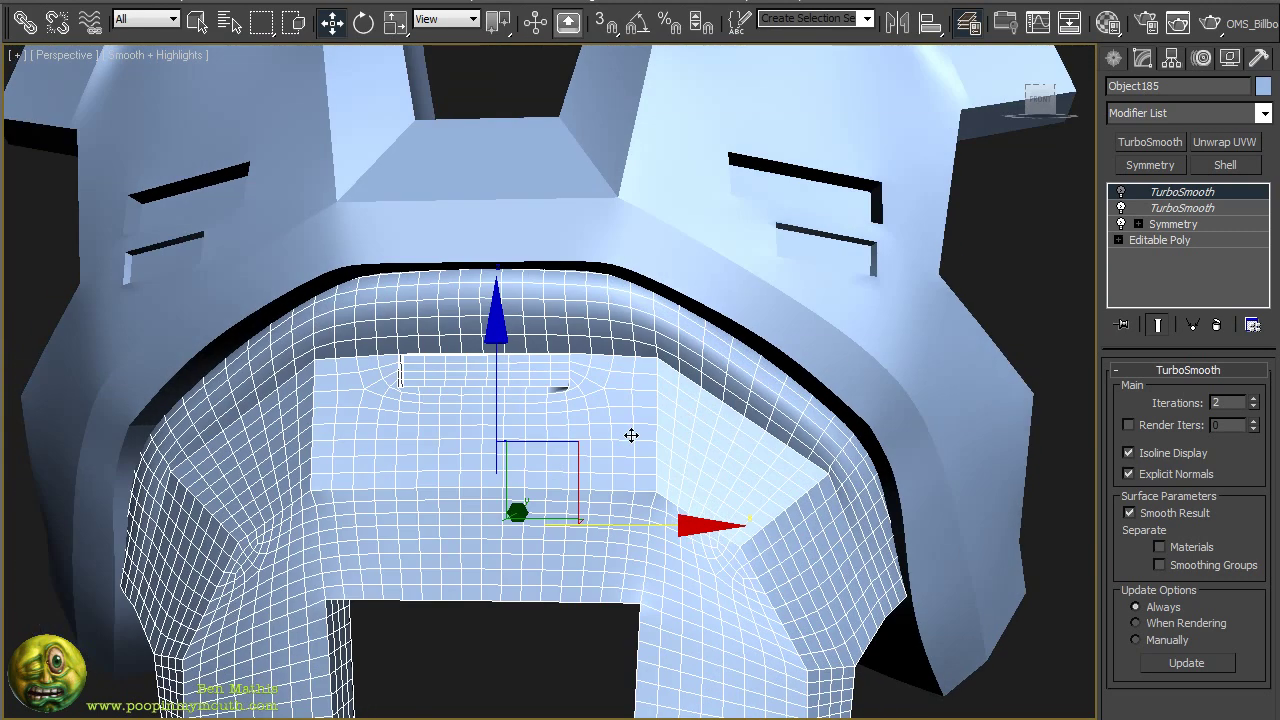
Turn the upper TurboSmooth back on for the armour pieces and examine the softened edges of the torso plates.
{"action": "left_click", "coordinate": [1176, 240]}
{"action": "middle_click_drag", "start_coordinate": [683, 473], "coordinate": [470, 426], "text": "alt"}
{"action": "key", "text": "ctrl+e"}
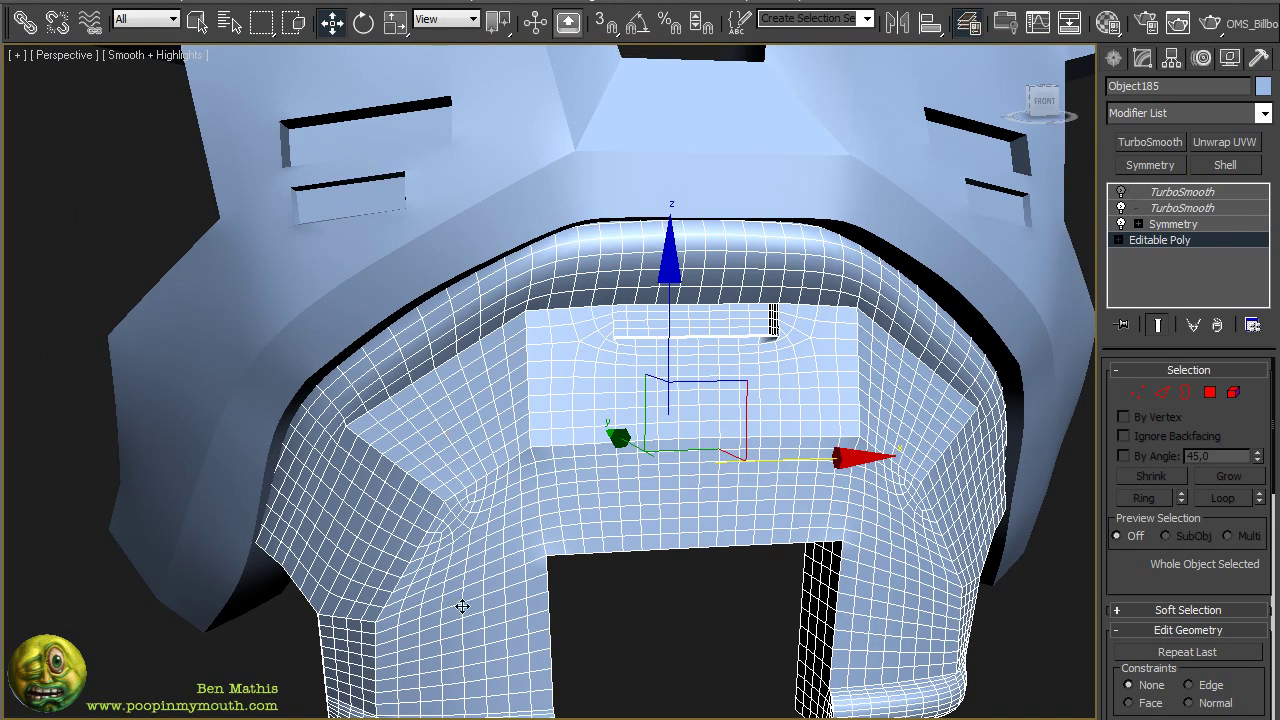
{"action": "key", "text": "ctrl+e"}
{"action": "key", "text": "ctrl+e"}
{"action": "key", "text": "ctrl+e"}
{"action": "key", "text": "ctrl+e"}
{"action": "middle_click_drag", "start_coordinate": [869, 239], "coordinate": [557, 403]}
{"action": "left_click", "coordinate": [996, 293]}
{"action": "middle_click_drag", "start_coordinate": [912, 155], "coordinate": [498, 403], "text": "alt"}
{"action": "left_click", "coordinate": [540, 411]}
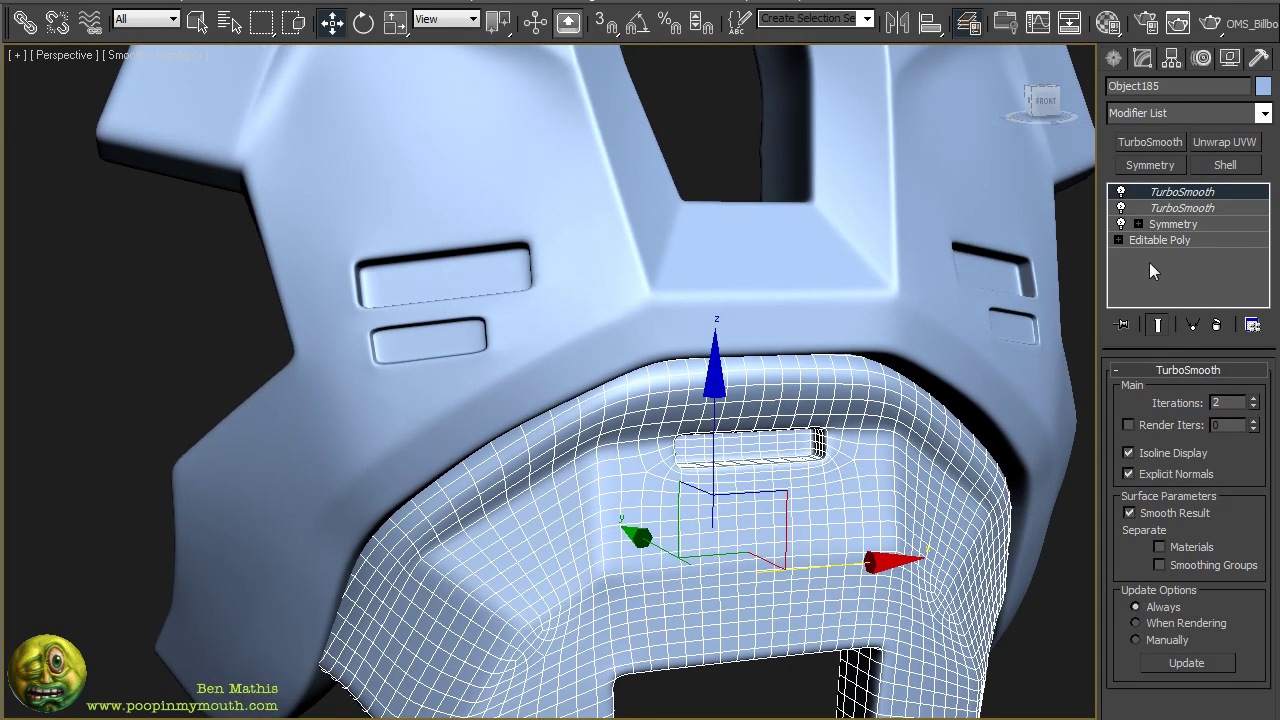
Compare the lower torso plate's half base mesh at the Editable Poly level with its smoothed end result.
{"action": "left_click", "coordinate": [1161, 240]}
{"action": "middle_click_drag", "start_coordinate": [634, 623], "coordinate": [678, 458]}
{"action": "key", "text": "shift+e"}
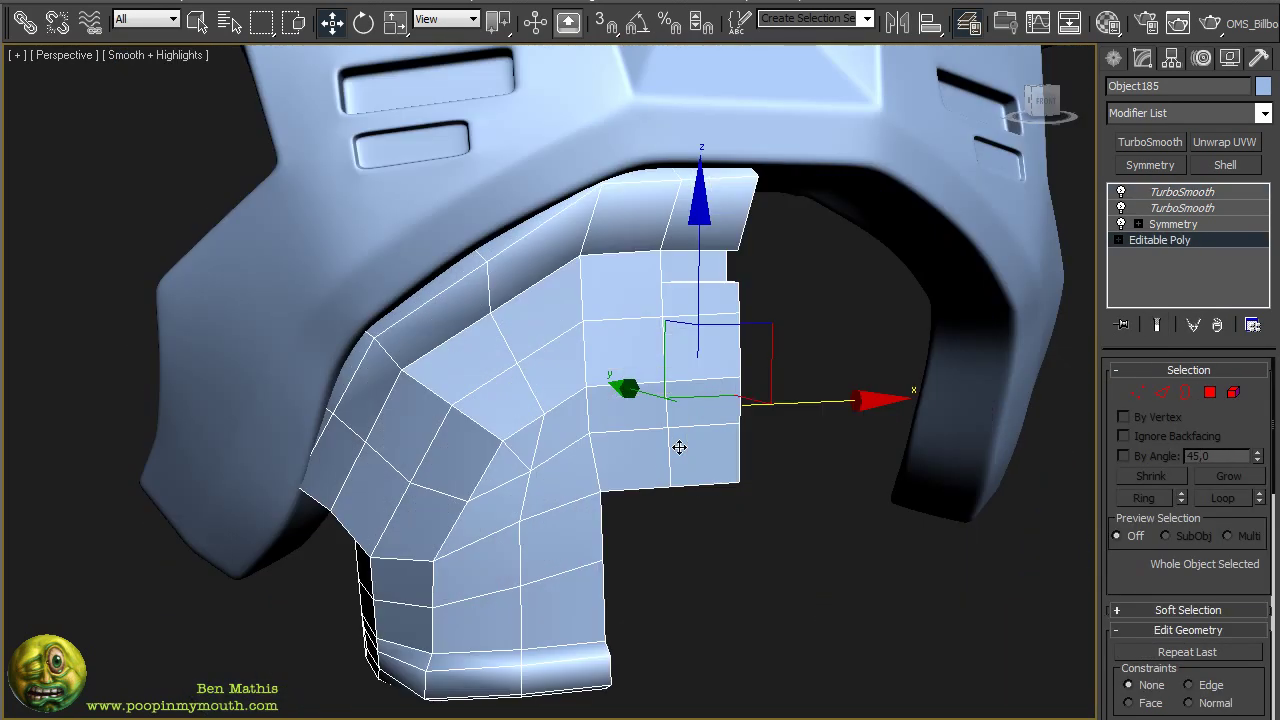
{"action": "key", "text": "shift+e"}
{"action": "key", "text": "shift+e"}
{"action": "middle_click_drag", "start_coordinate": [498, 585], "coordinate": [492, 435]}
{"action": "middle_click_drag", "start_coordinate": [385, 450], "coordinate": [449, 458], "text": "alt"}
{"action": "middle_click_drag", "start_coordinate": [525, 429], "coordinate": [527, 445]}
Remove the horizontal edge loop across the side leg of the lower torso plate's base mesh, including its vertices.
{"action": "key", "text": "2"}
{"action": "key", "text": "2"}
{"action": "left_click", "coordinate": [527, 437]}
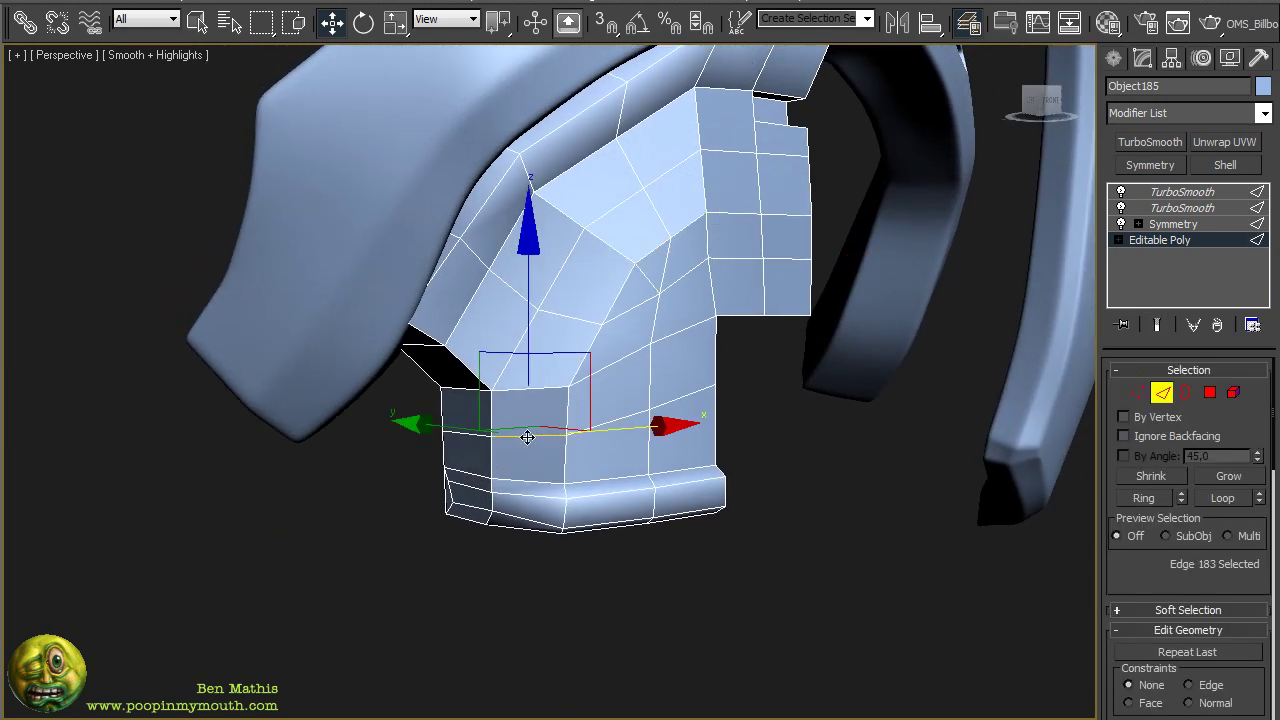
{"action": "double_click", "coordinate": [527, 437]}
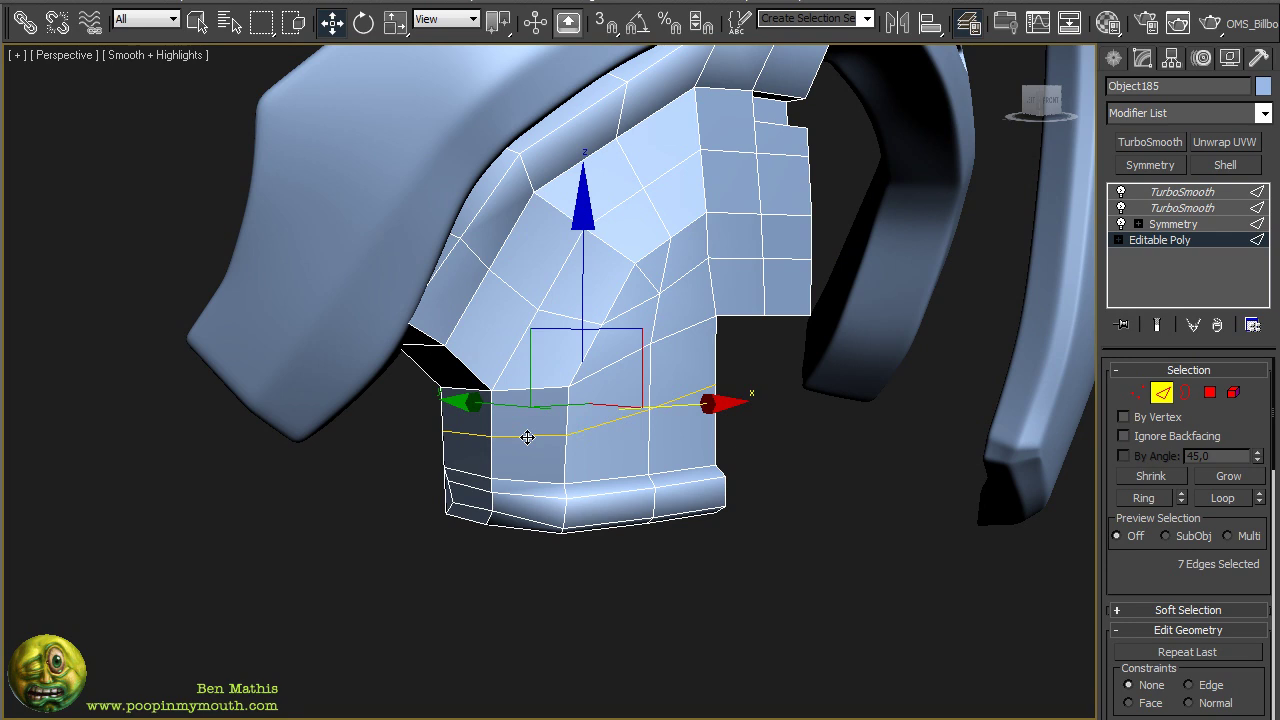
{"action": "key", "text": "ctrl+BackSpace"}
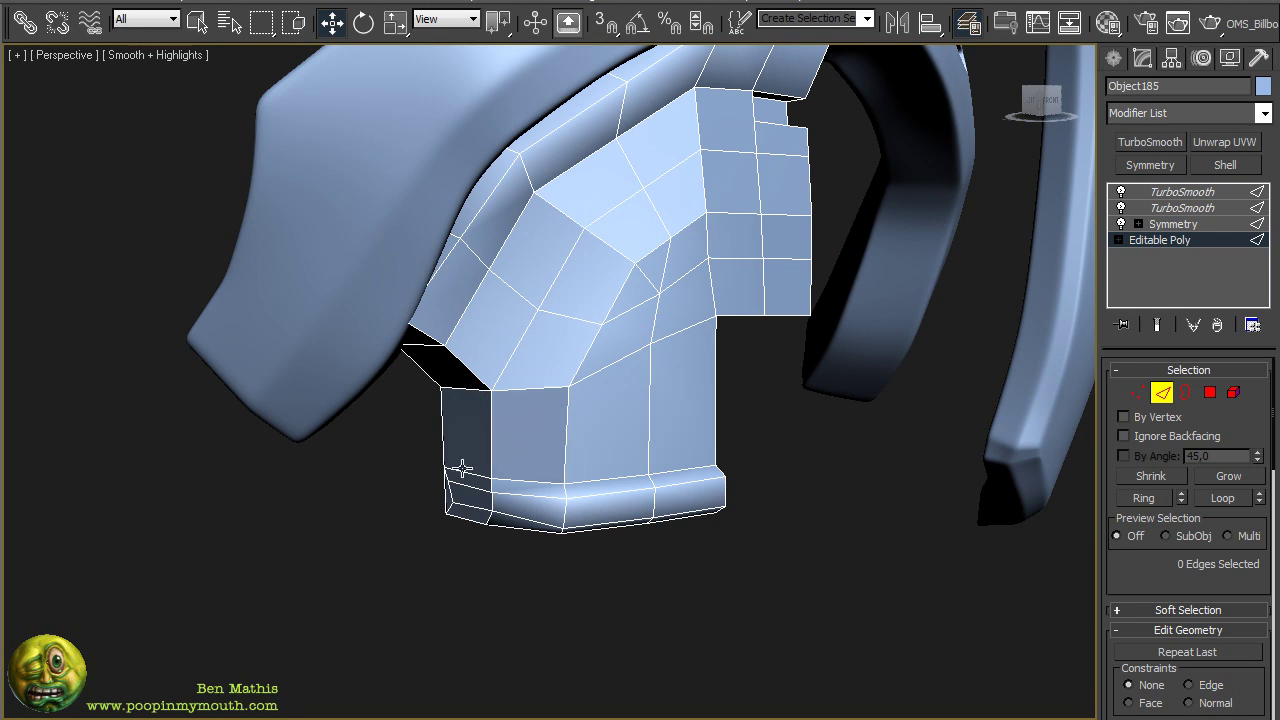
Examine the smoothed side leg without the loop, restore the removed edge loop and leave edge editing.
{"action": "key", "text": "shift+e"}
{"action": "middle_click_drag", "start_coordinate": [603, 420], "coordinate": [663, 431]}
{"action": "scroll", "coordinate": [663, 431], "scroll_direction": "up", "scroll_amount": 5}
{"action": "middle_click_drag", "start_coordinate": [802, 567], "coordinate": [765, 514]}
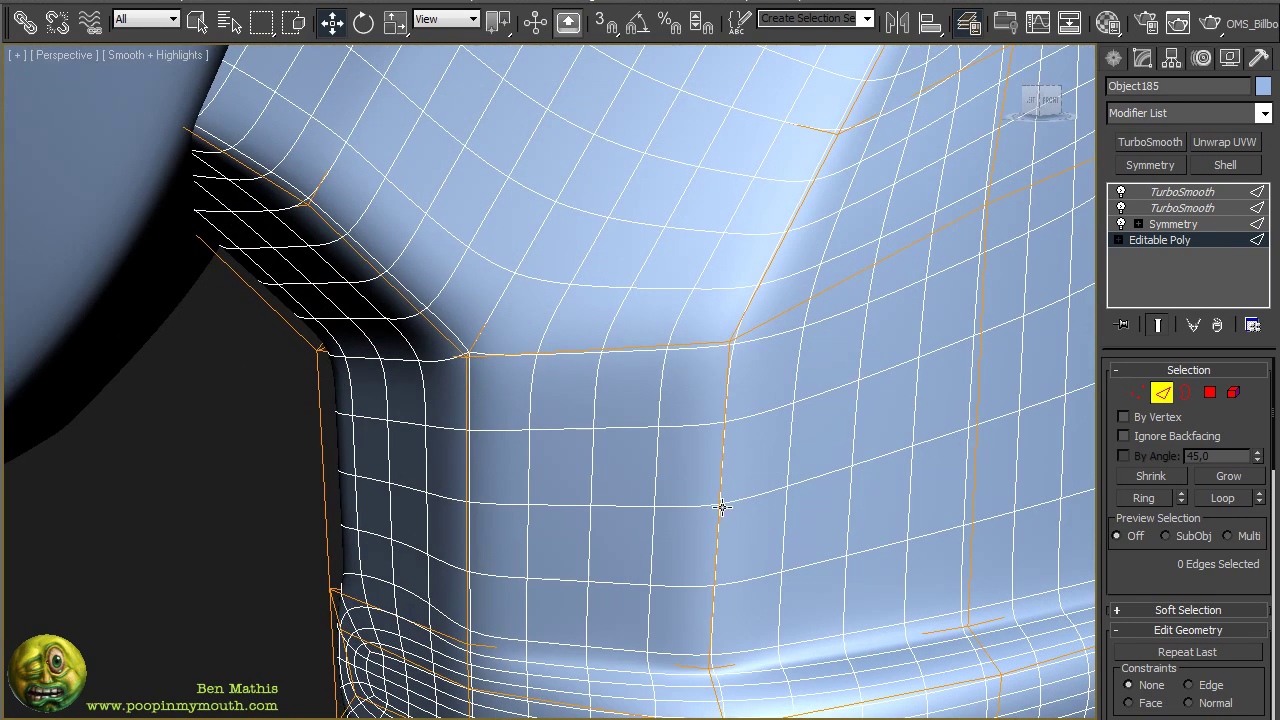
{"action": "left_click", "coordinate": [719, 507]}
{"action": "double_click", "coordinate": [719, 507]}
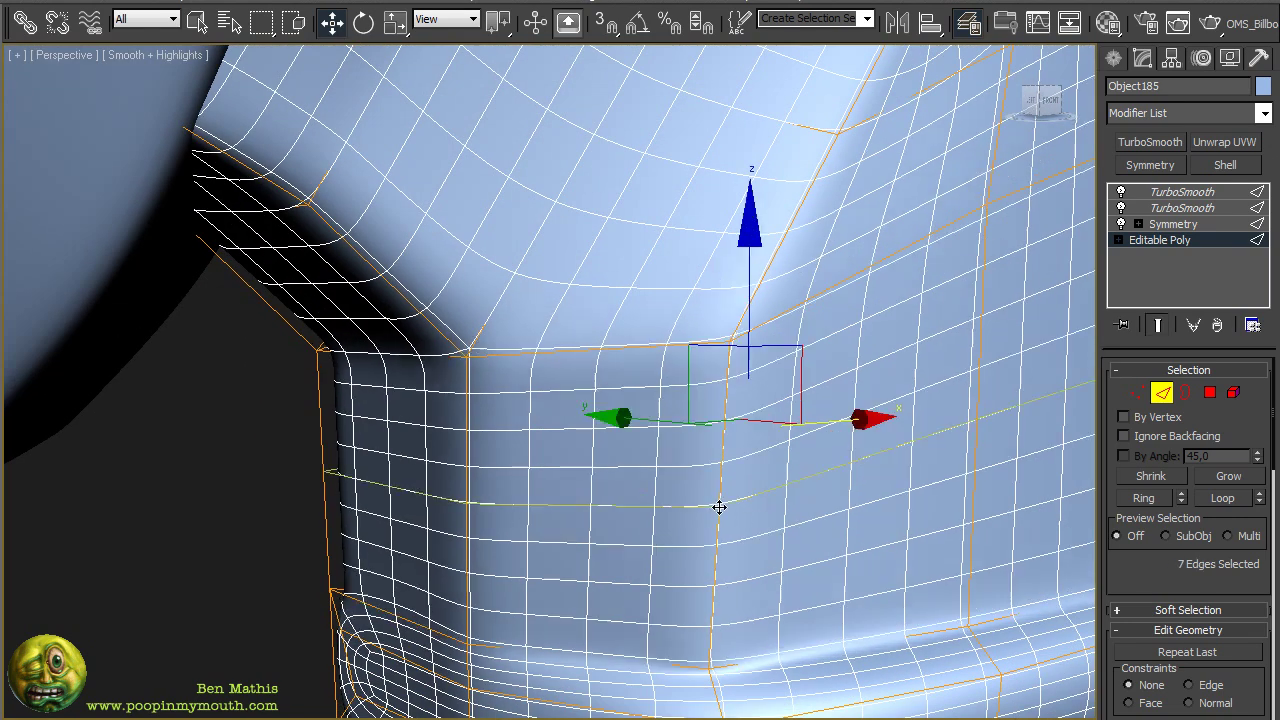
{"action": "left_click", "coordinate": [1160, 392]}
{"action": "middle_click_drag", "start_coordinate": [722, 342], "coordinate": [626, 409]}
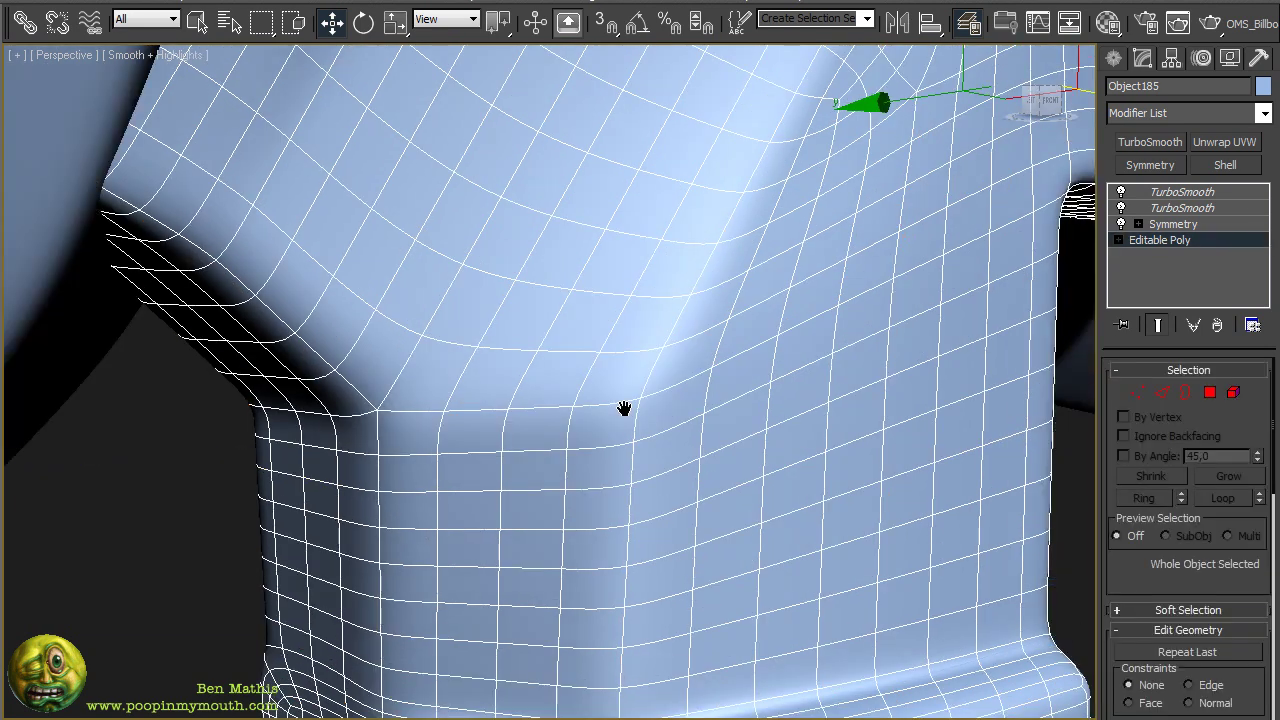
Examine the lower torso plate's smoothed front unselected, and inspect its base mesh at the Editable Poly level.
{"action": "scroll", "coordinate": [626, 409], "scroll_direction": "down", "scroll_amount": 4}
{"action": "left_click", "coordinate": [864, 496]}
{"action": "middle_click_drag", "start_coordinate": [862, 496], "coordinate": [667, 442], "text": "alt"}
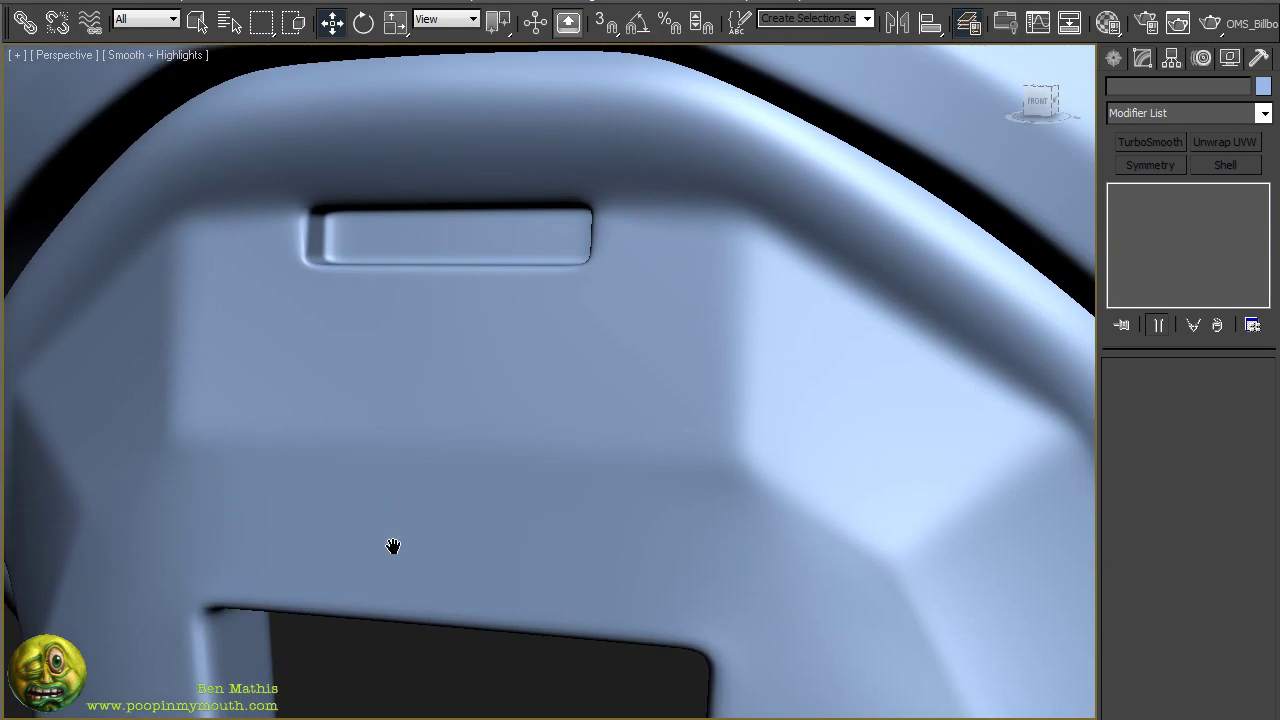
{"action": "left_click", "coordinate": [610, 405]}
{"action": "left_click", "coordinate": [1150, 240]}
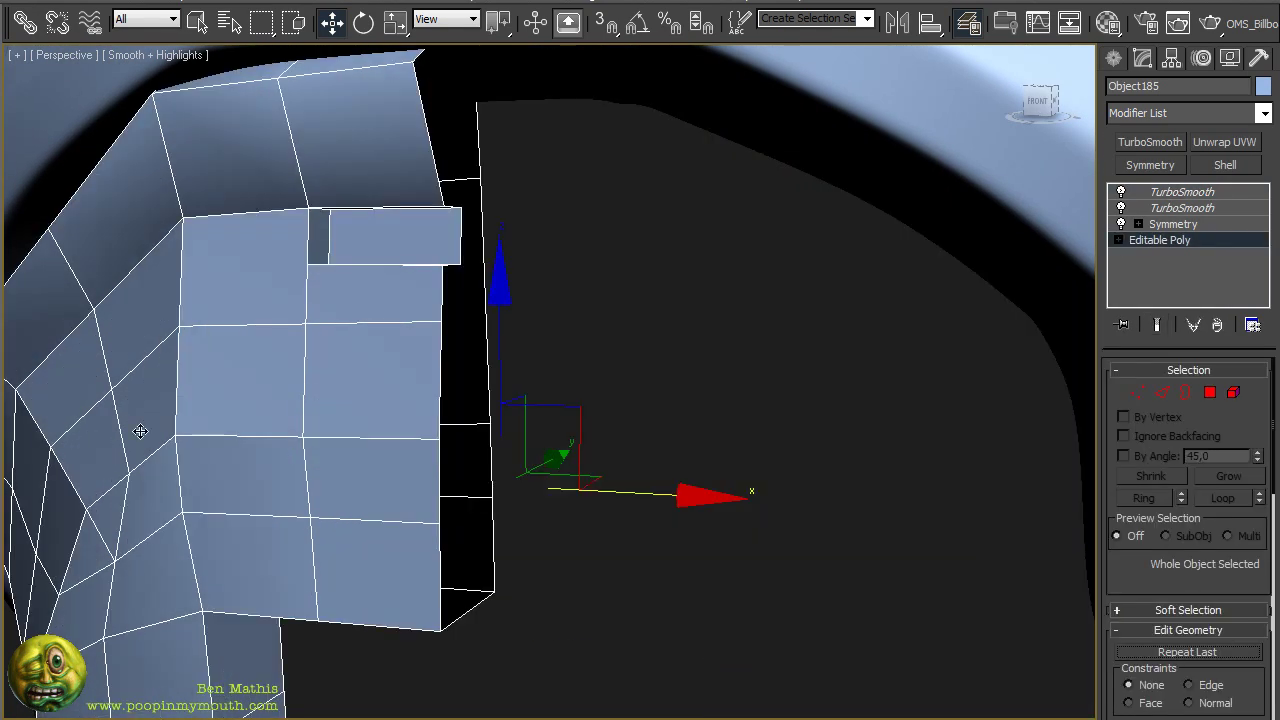
{"action": "scroll", "coordinate": [160, 426], "scroll_direction": "up", "scroll_amount": 2}
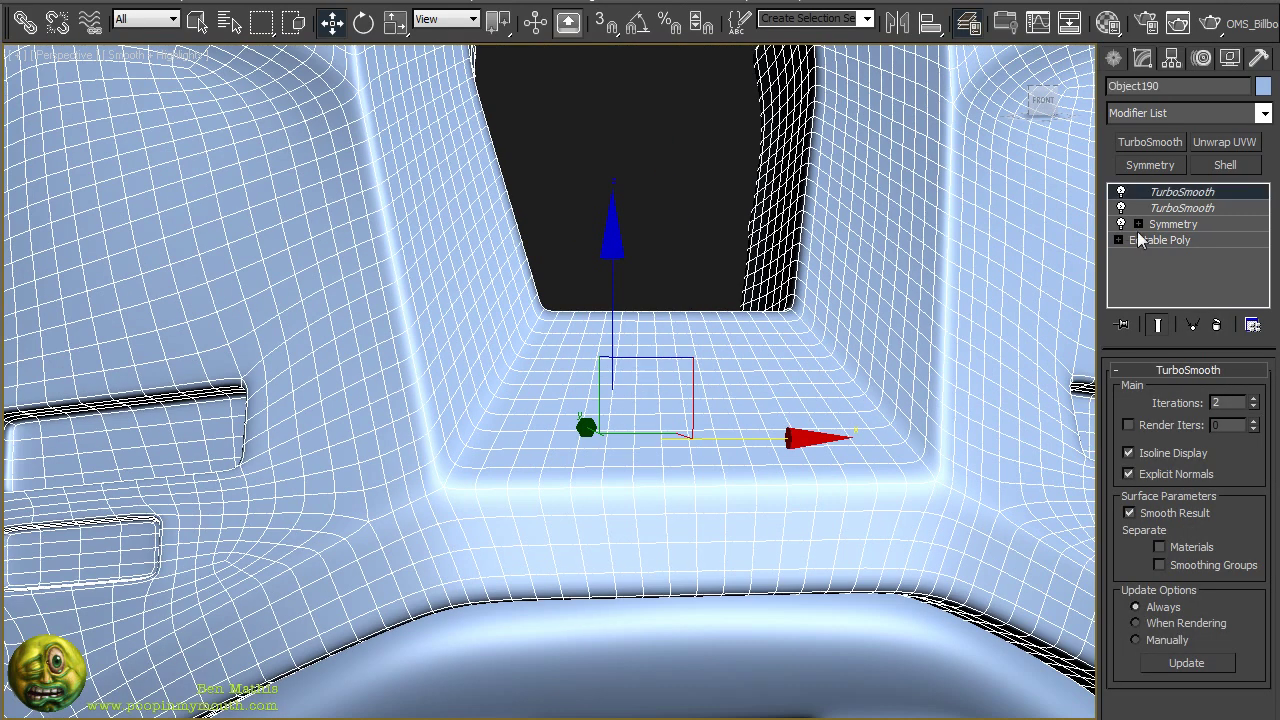
Compare the upper torso piece's Editable Poly base mesh with its smoothed, mirrored end result, and clear the selection.
{"action": "left_click", "coordinate": [1147, 242]}
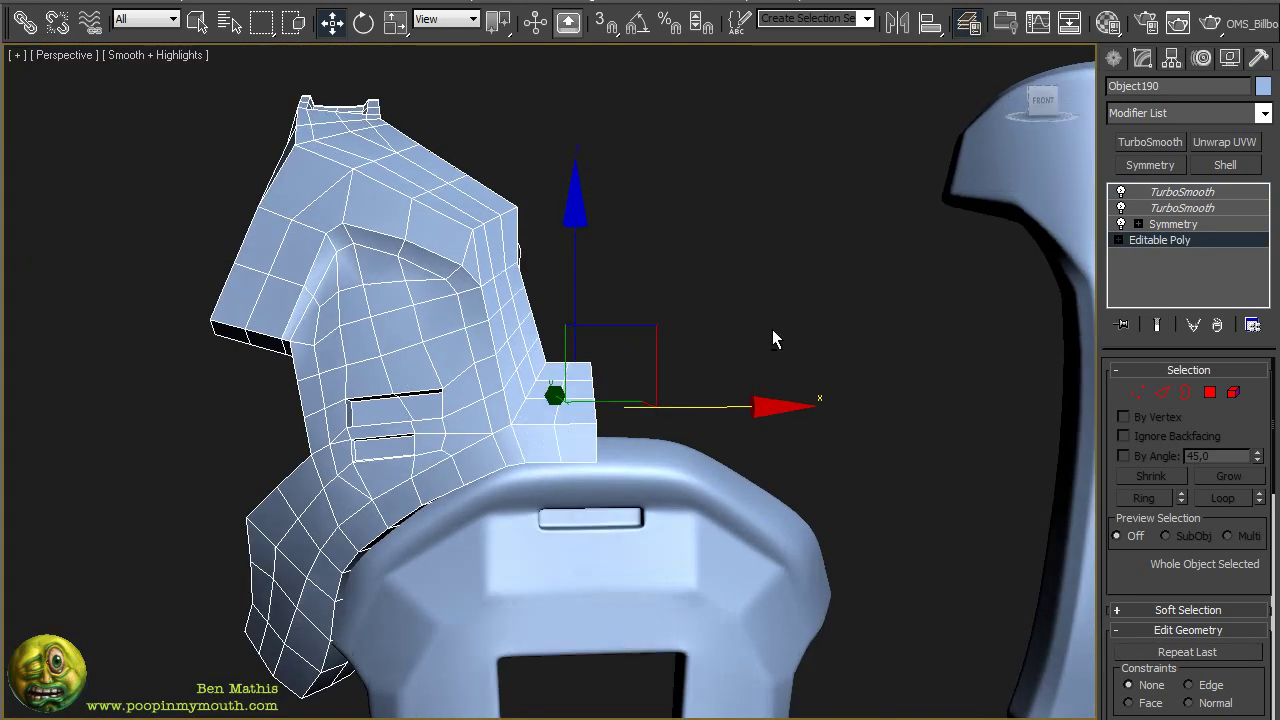
{"action": "middle_click_drag", "start_coordinate": [772, 339], "coordinate": [839, 283], "text": "alt"}
{"action": "key", "text": "grave"}
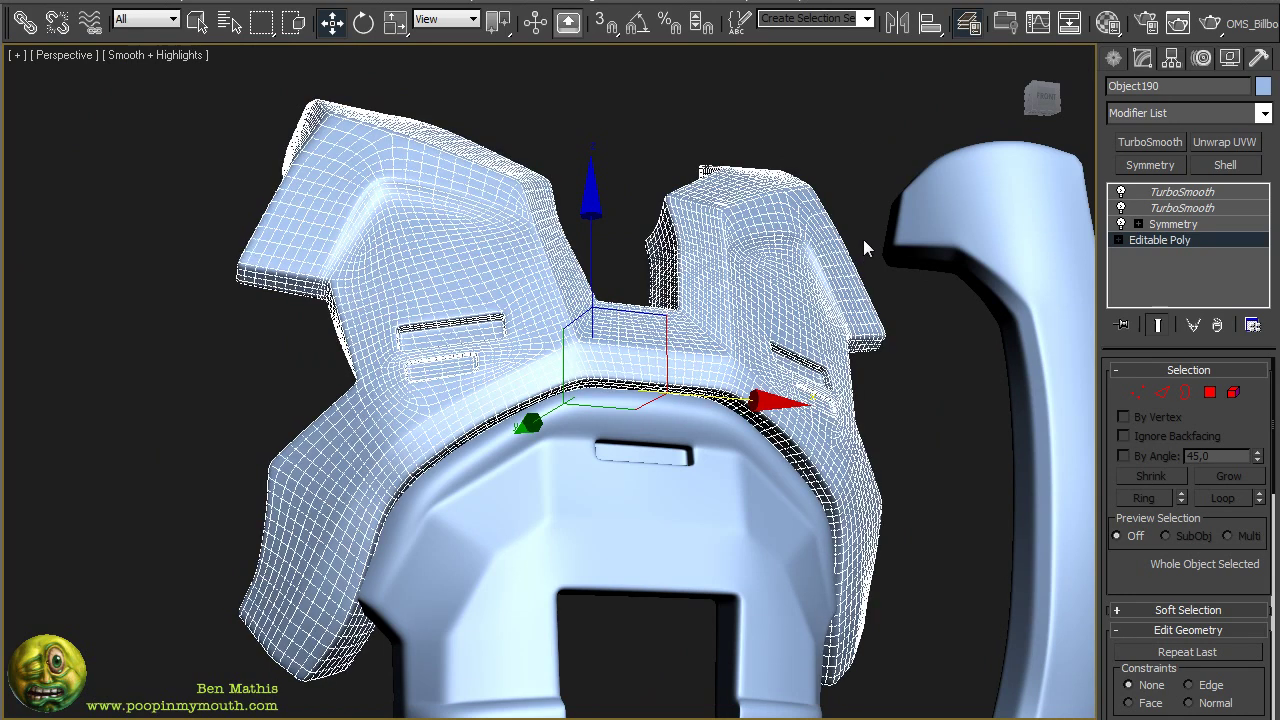
{"action": "left_click", "coordinate": [722, 122]}
{"action": "middle_click_drag", "start_coordinate": [722, 122], "coordinate": [785, 215], "text": "alt"}
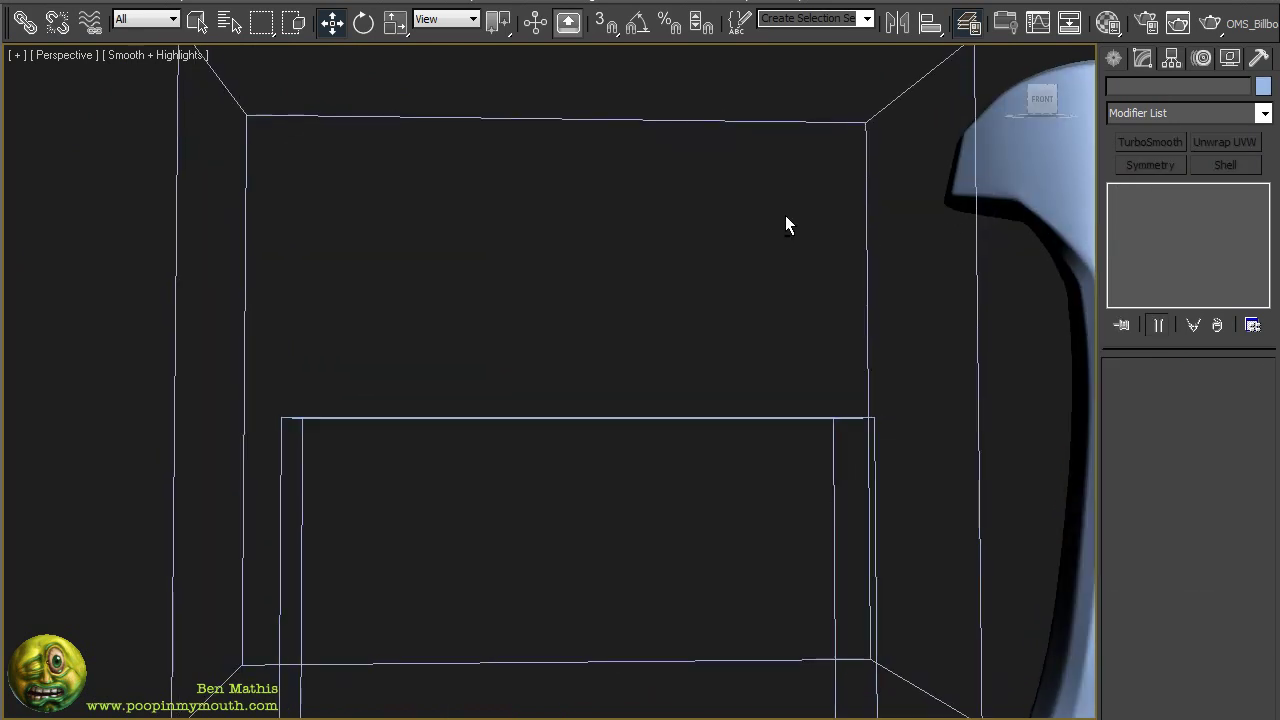